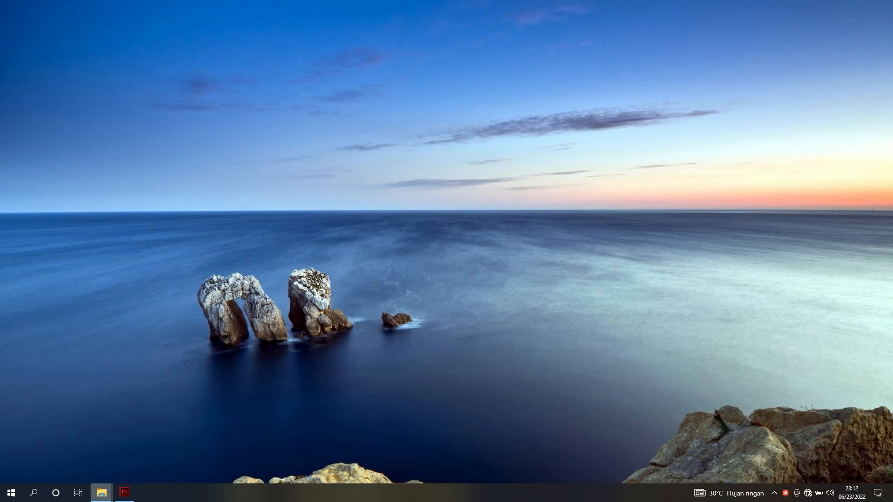
Switch to Flash and look over the materi menu page and the finished materi1 page as reference
left_click(123, 496)
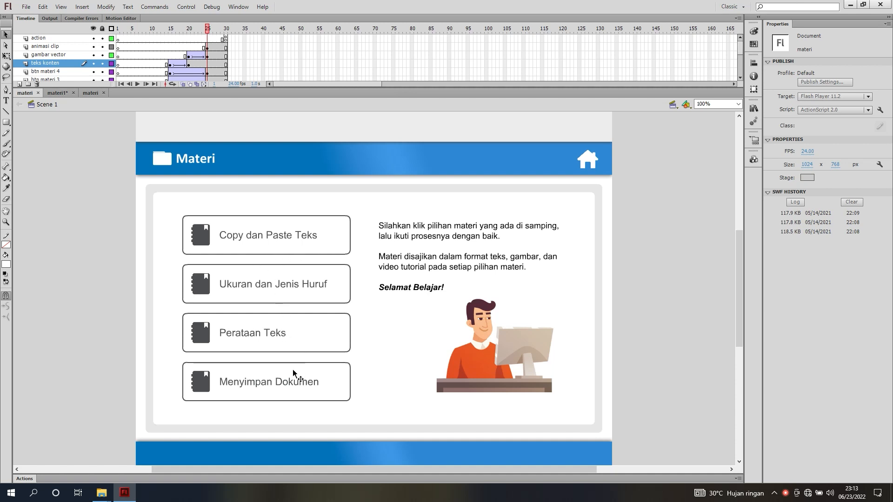
left_click(59, 93)
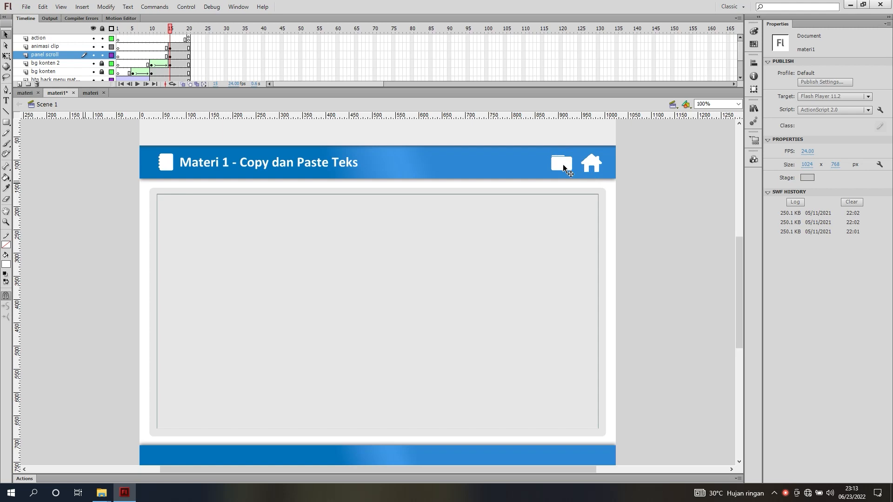
left_click(20, 95)
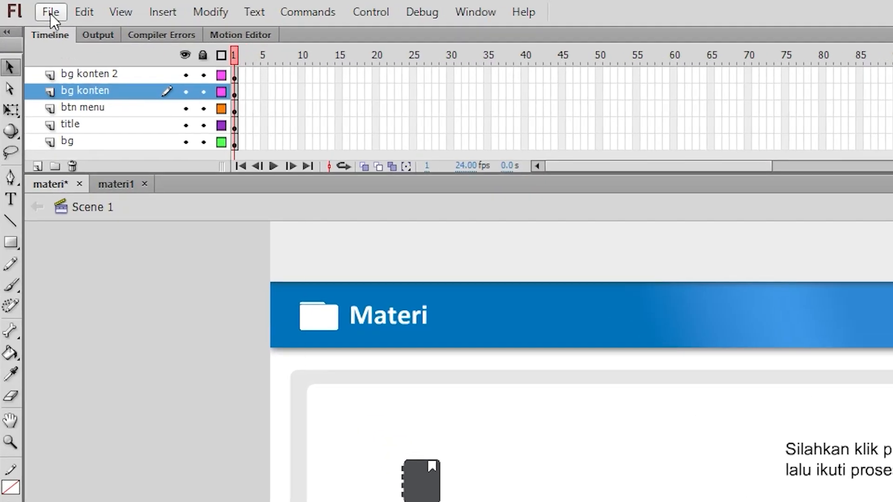
Create a new ActionScript 2.0 document with a 1024 x 768 px stage
left_click(26, 6)
left_click(32, 15)
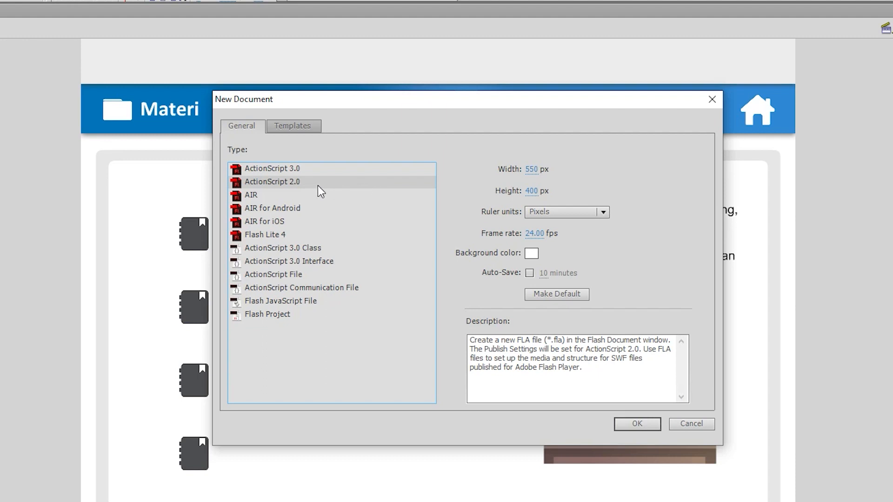
left_click(531, 169)
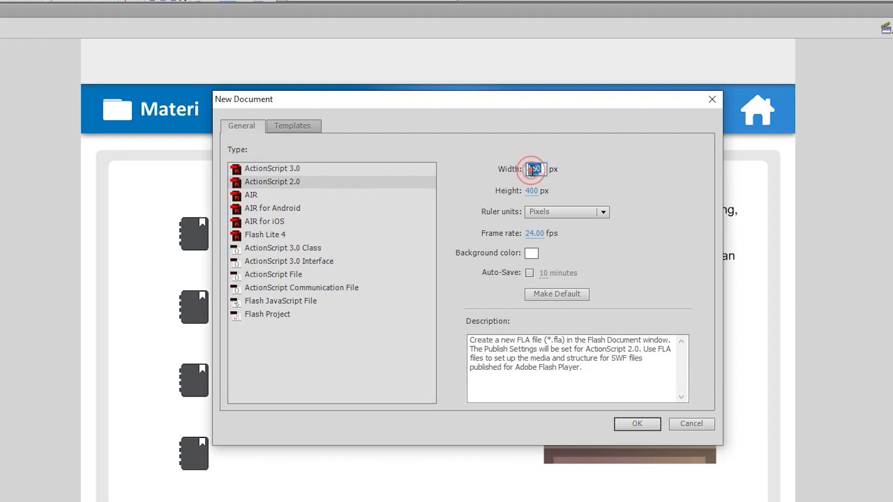
type("1024")
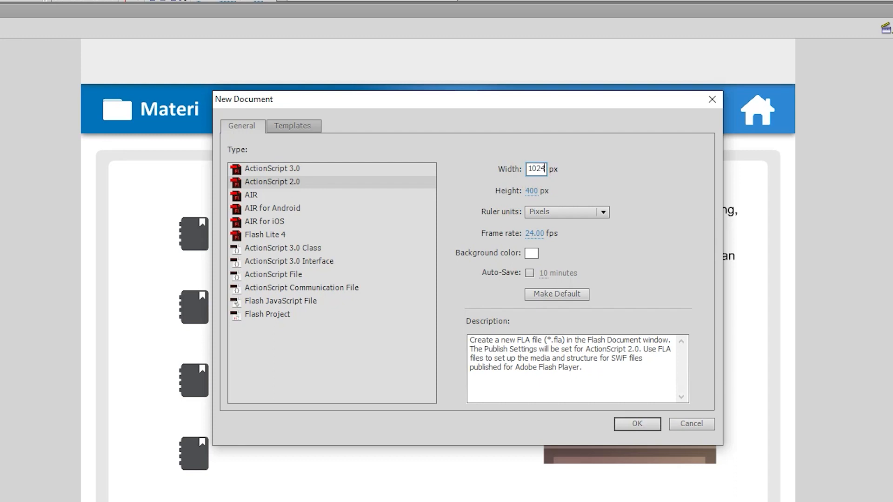
key("Tab")
type("768")
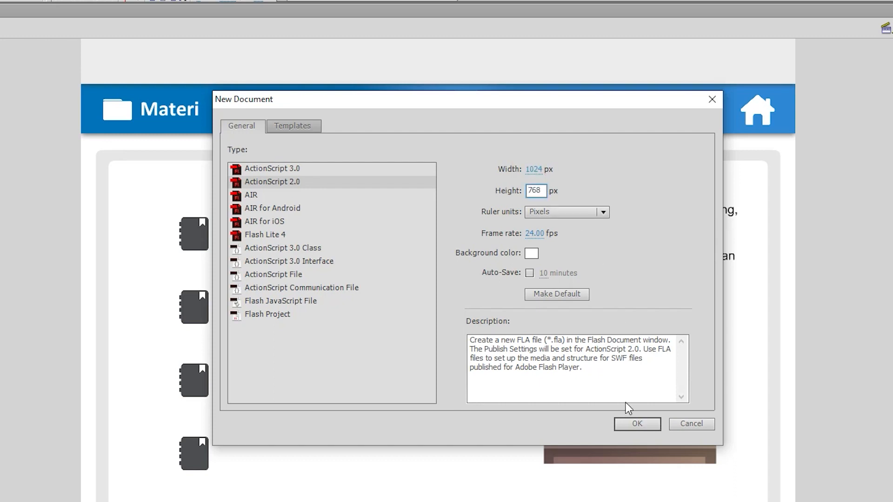
left_click(636, 424)
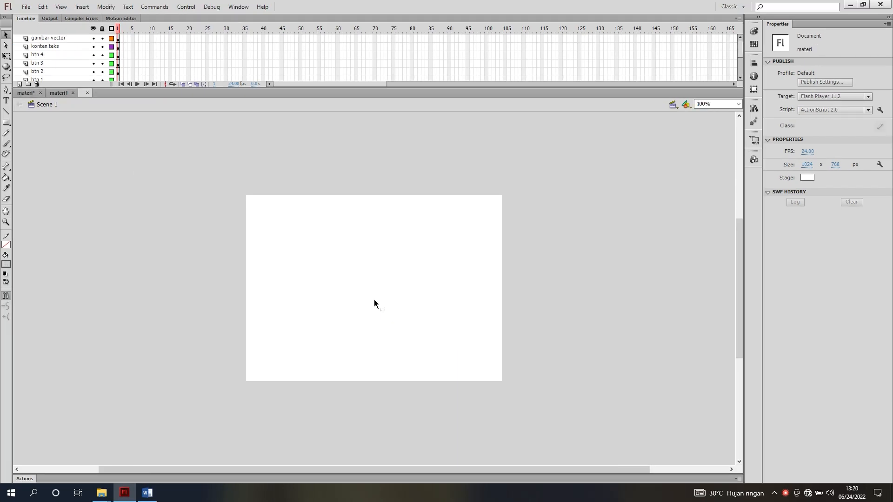
scroll(374, 300, "down", 2)
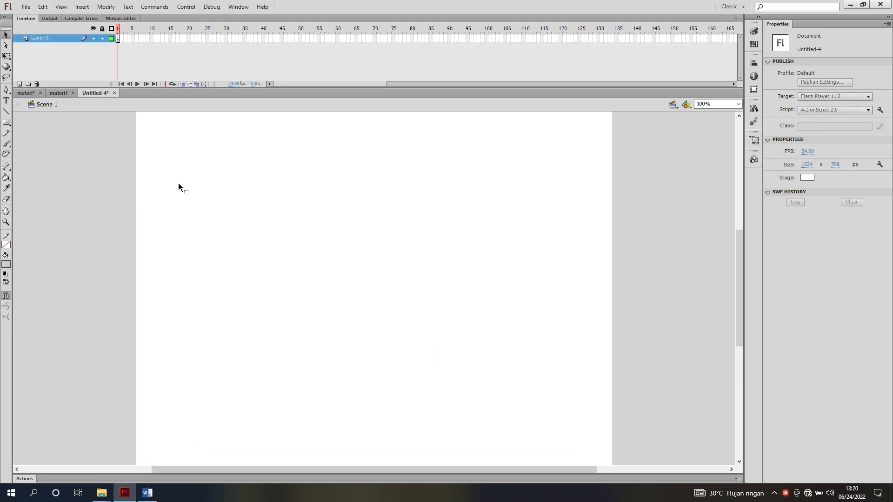
Copy the bg, title, btn menu and bg konten layers of the materi document
left_click(26, 92)
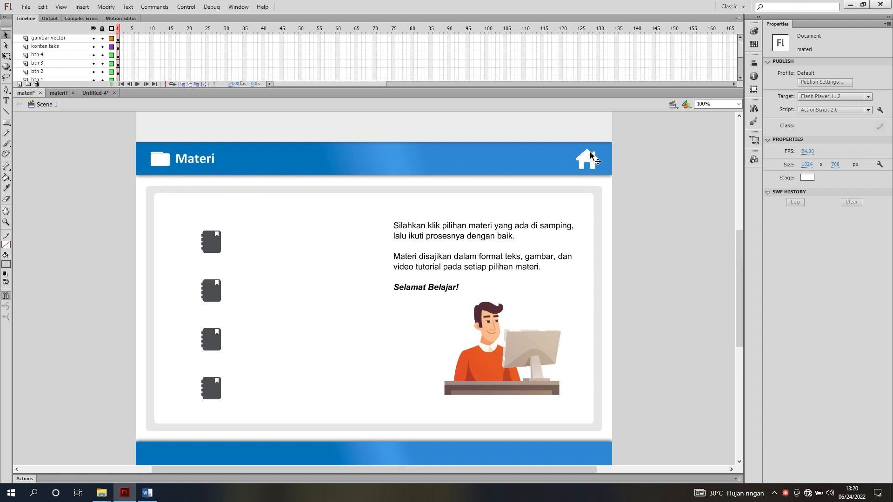
key("ctrl+Return")
scroll(54, 64, "down", 3)
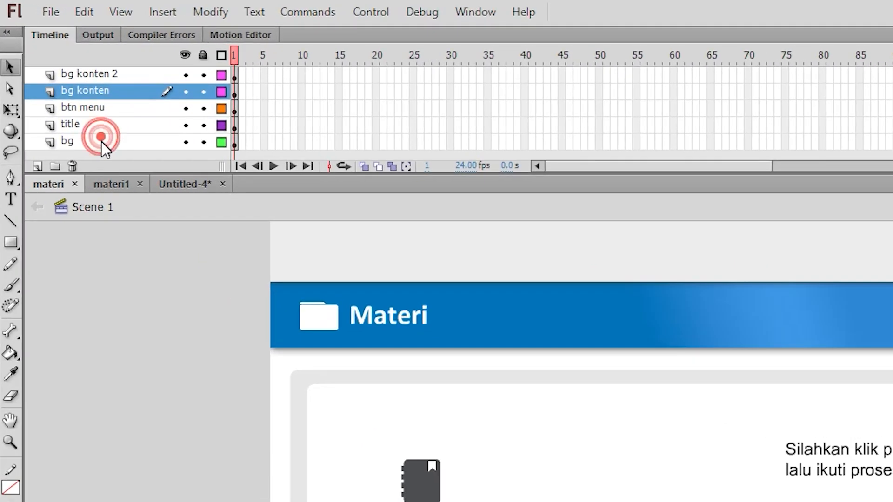
left_click(101, 140)
left_click(112, 122, "shift")
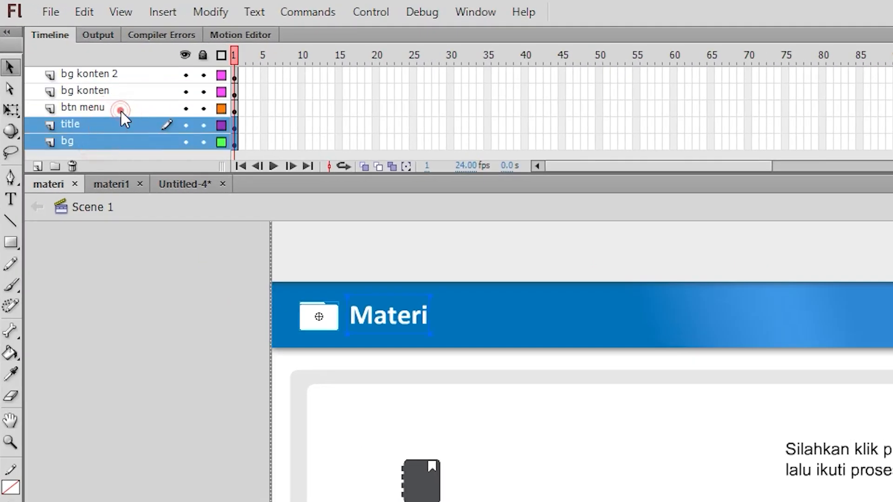
left_click(121, 110, "shift")
left_click(128, 93, "shift")
right_click(127, 93)
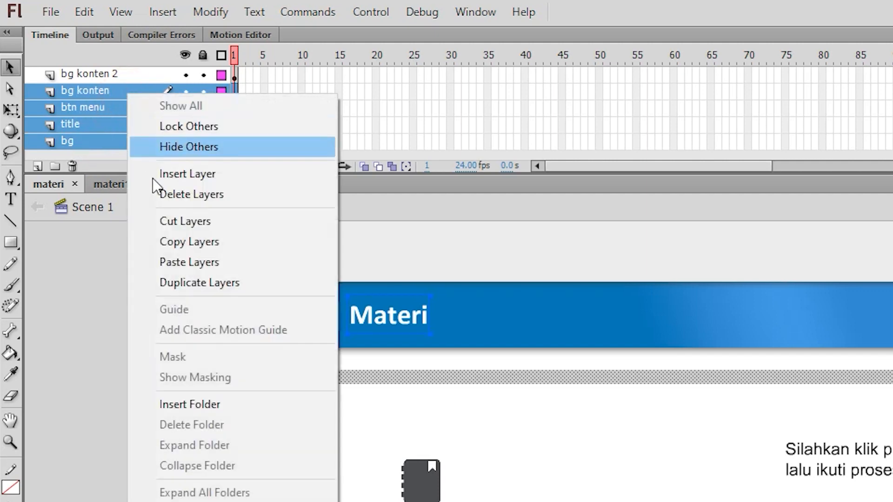
left_click(167, 241)
Paste the copied layers into the new untitled document and clear the selection
left_click(191, 183)
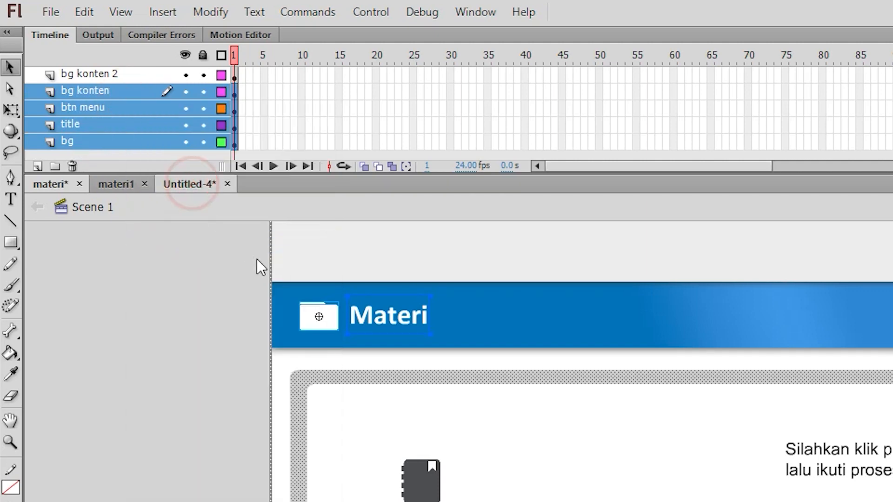
right_click(125, 71)
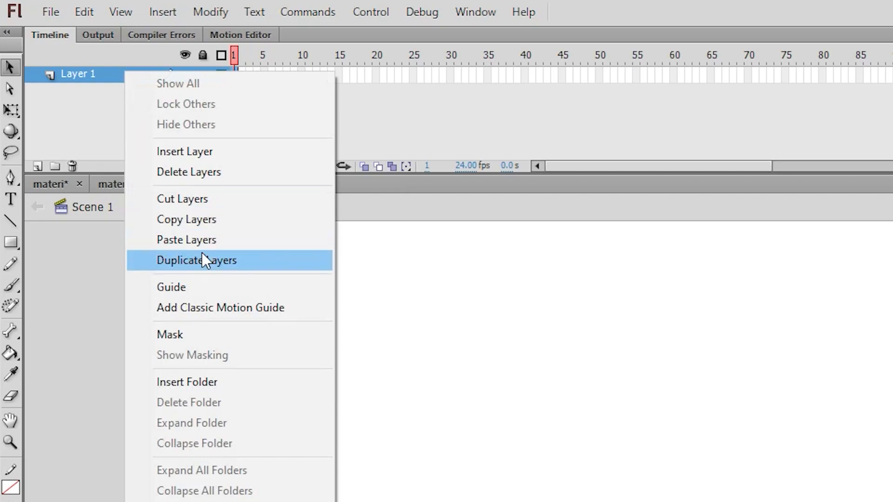
left_click(202, 239)
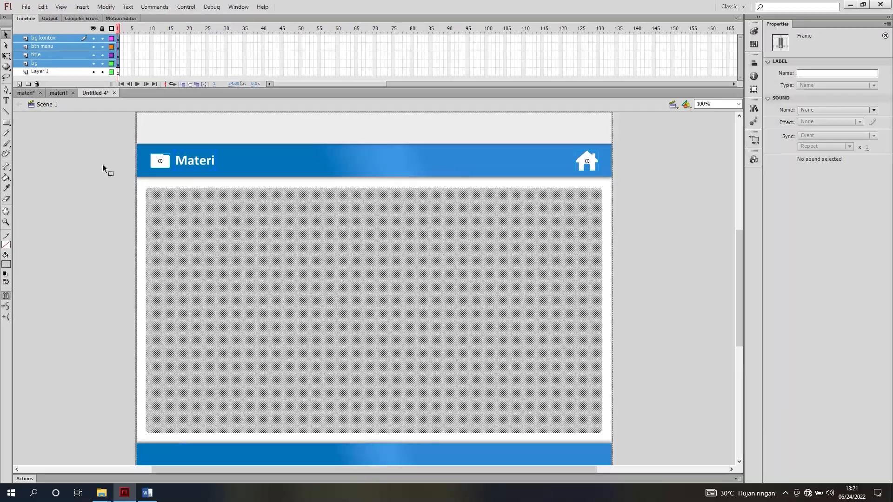
left_click(203, 329)
left_click(102, 168)
Extend the header title text to read "Materi 1 - Copy dan Paste Teks"
scroll(95, 220, "up", 3)
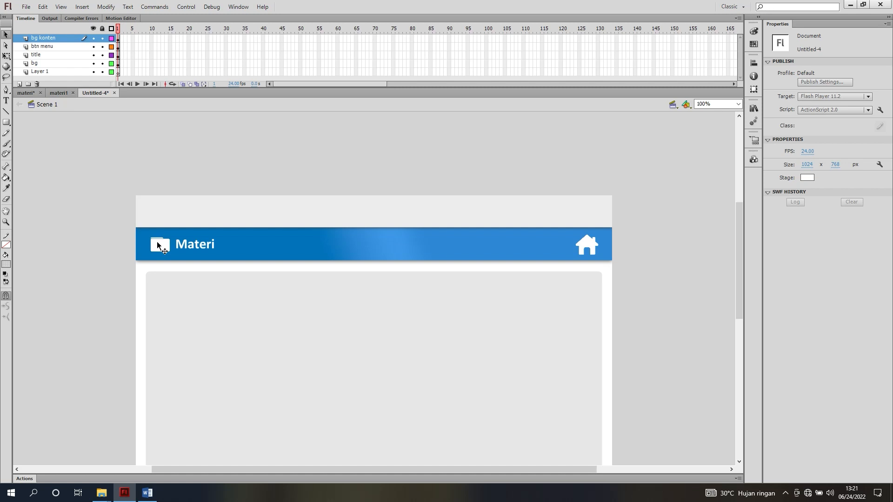
key("ctrl+=")
scroll(239, 307, "up", 3)
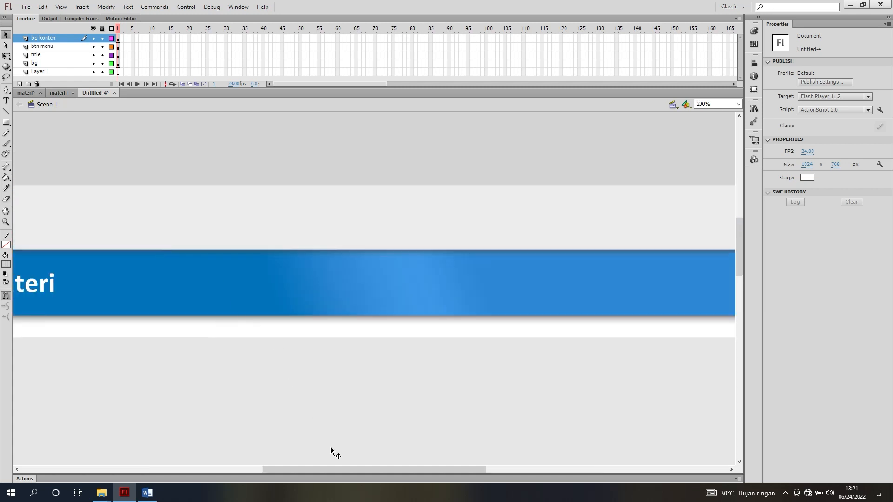
left_click_drag(338, 470, 254, 455)
scroll(307, 359, "down", 1)
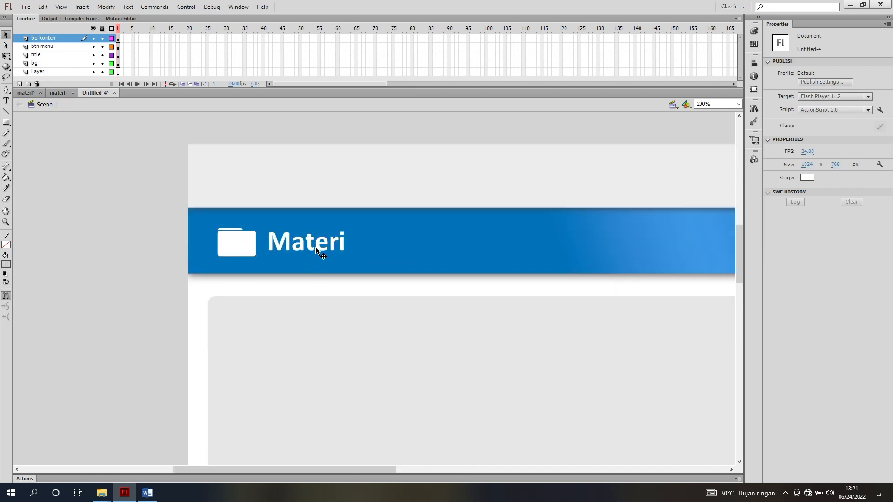
left_click(315, 249)
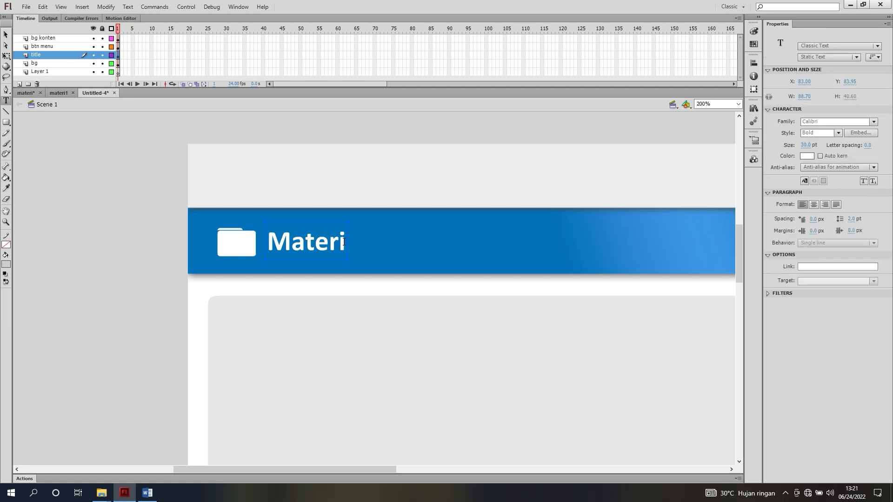
double_click(344, 242)
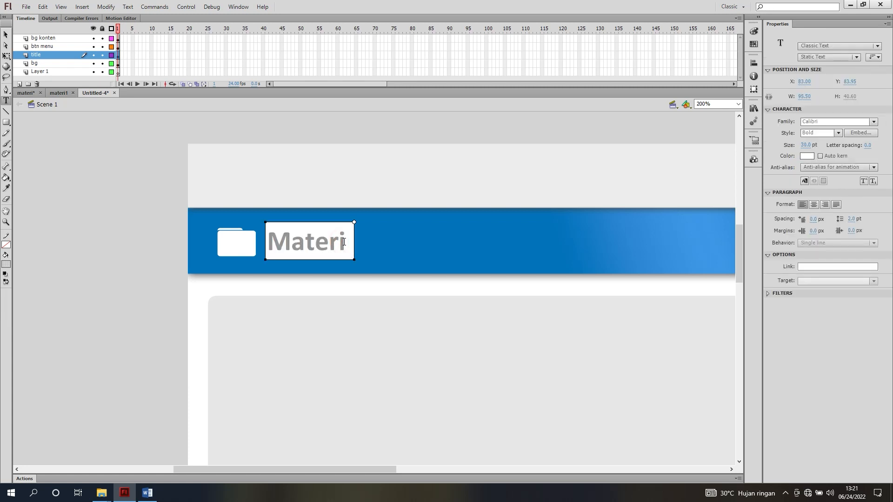
type("1")
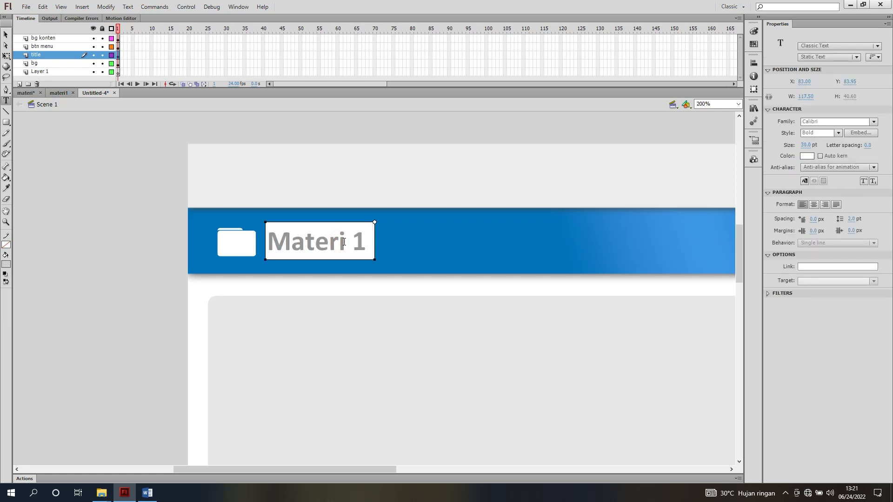
type(" - Cop")
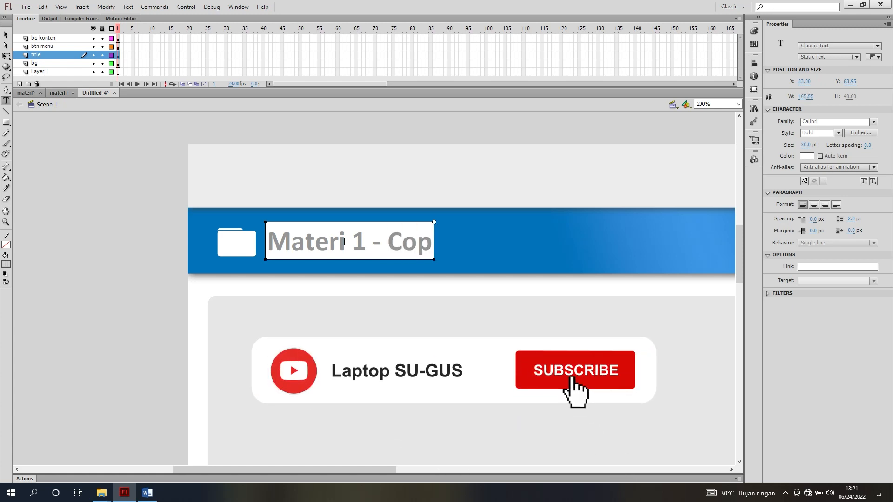
type("y dan Pas")
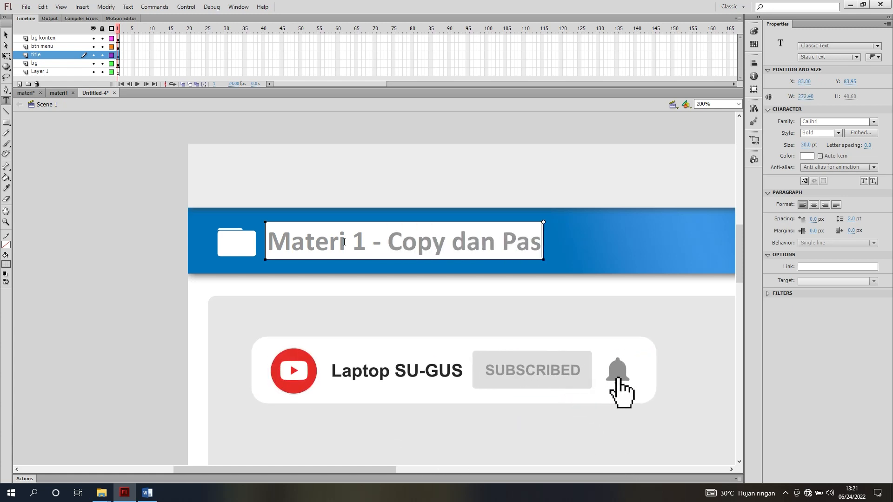
type("te Tek")
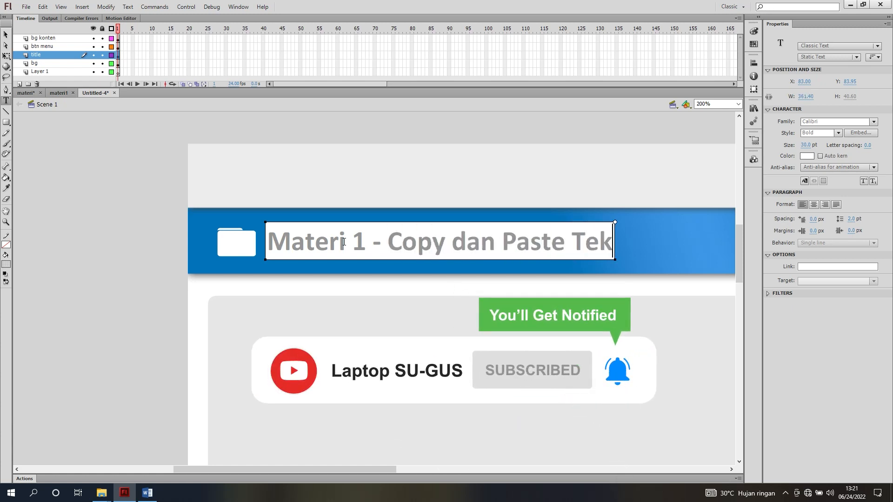
type("s")
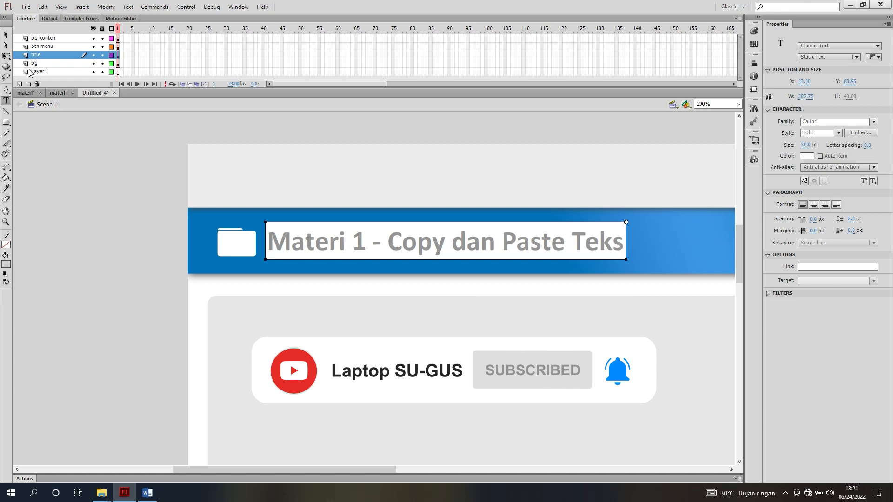
left_click(6, 35)
key("Escape")
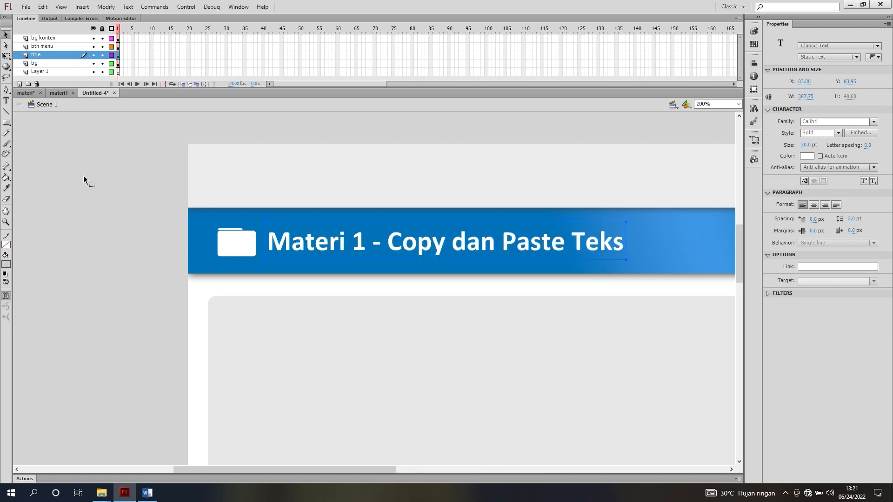
left_click(83, 175)
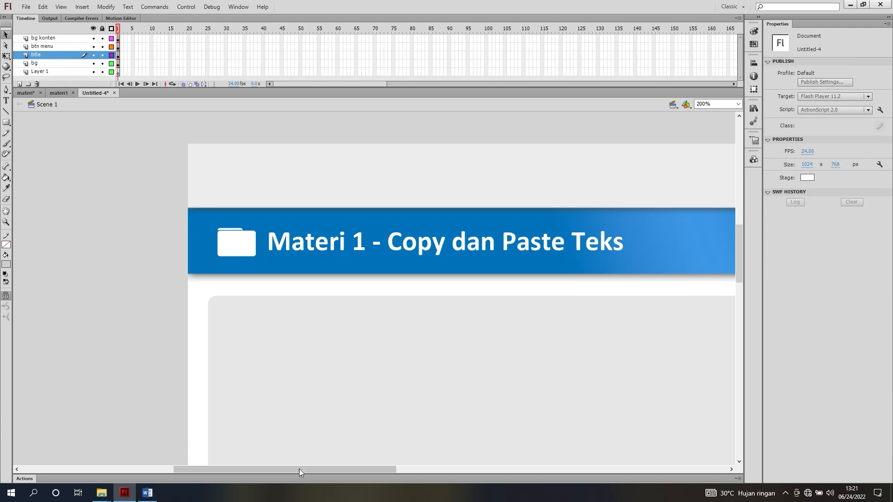
Add the sub materi bitmap from the materi document's library to the new document, then delete its oversized copy from the stage
mouse_move(297, 471)
left_mouse_down()
mouse_move(272, 473)
mouse_move(308, 468)
mouse_move(288, 467)
left_mouse_up()
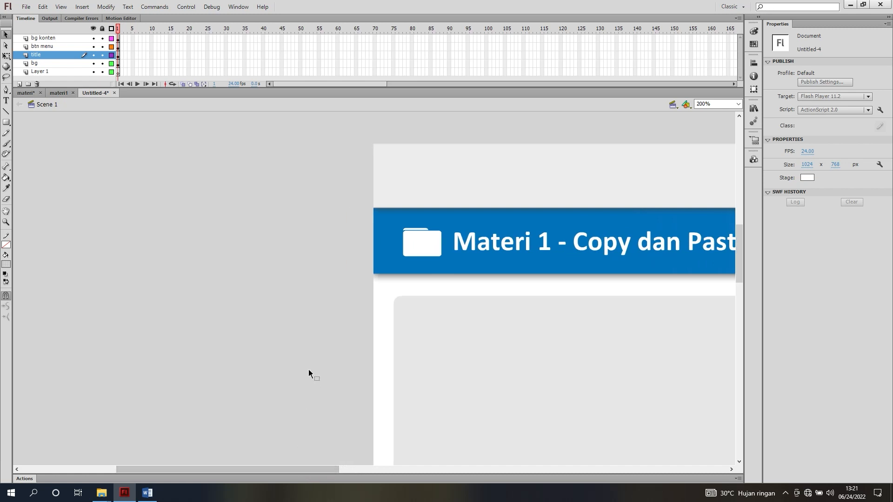
left_click(23, 94)
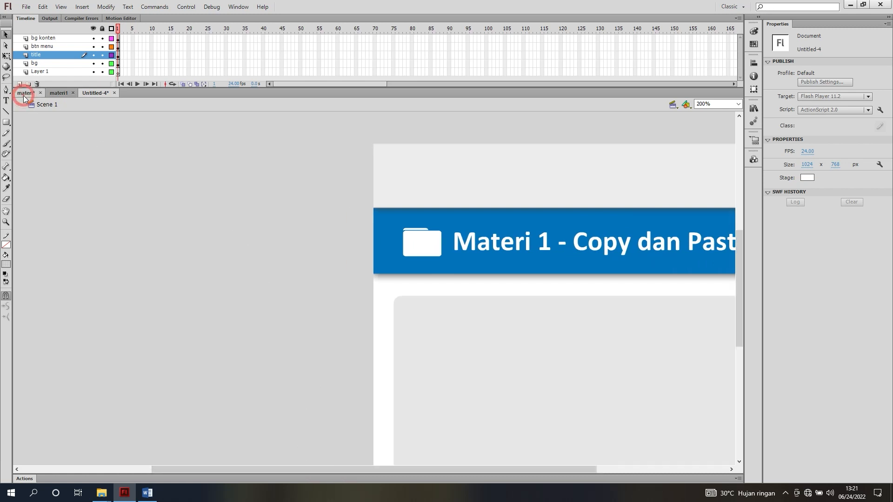
left_click(233, 240)
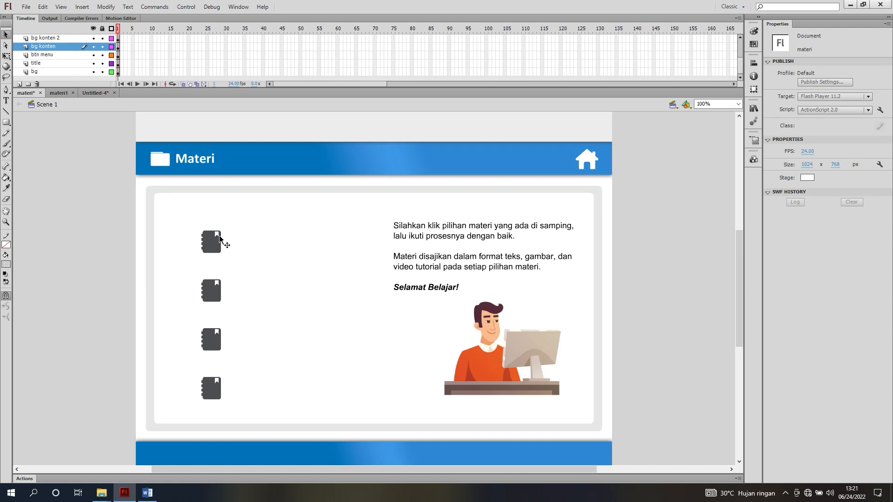
left_click(88, 94)
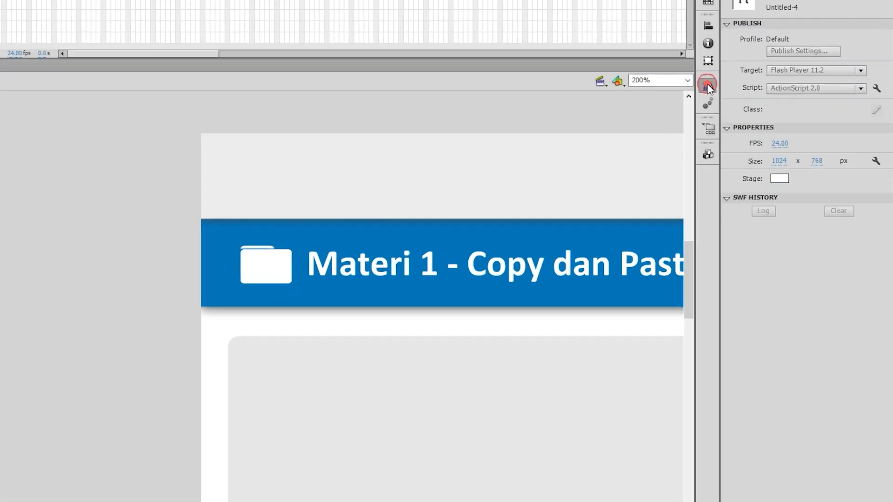
left_click(754, 108)
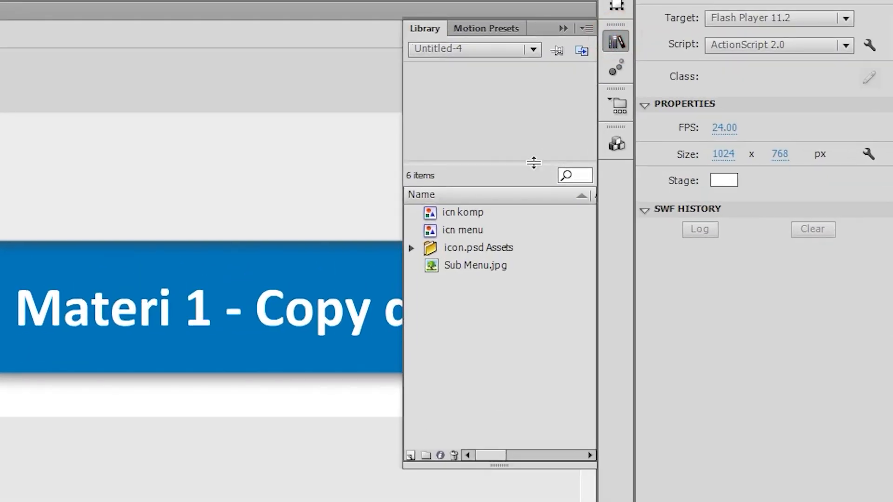
left_click(471, 48)
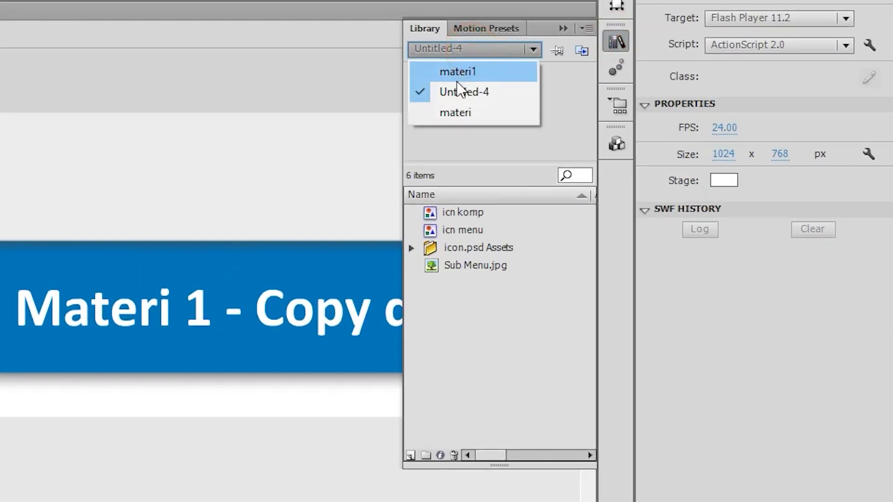
left_click(455, 112)
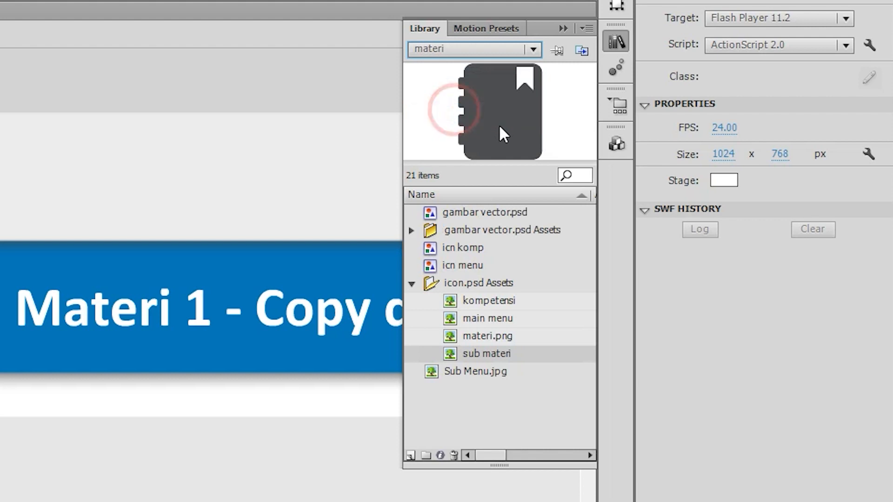
left_click(499, 340)
left_click(499, 355)
left_click_drag(524, 355, 507, 355)
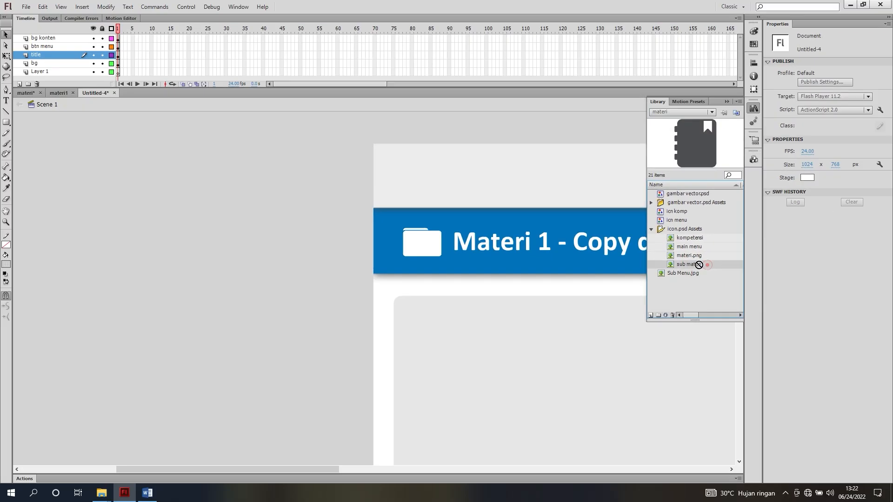
left_click_drag(699, 265, 515, 345)
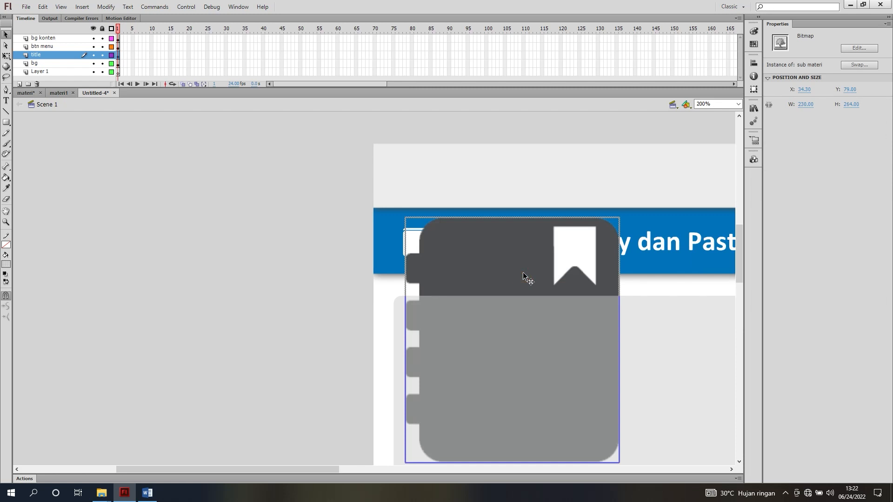
key("Delete")
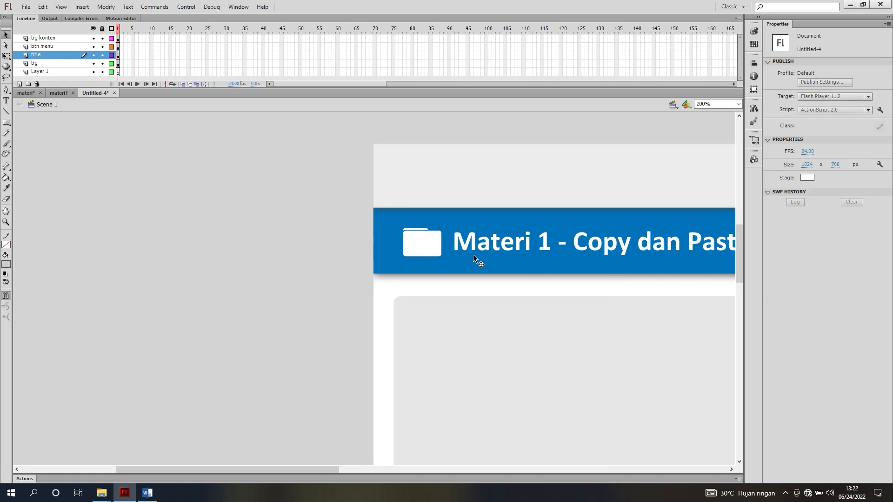
Edit the header's folder icon symbol and swap its materi.png bitmap for sub materi
left_click(431, 243)
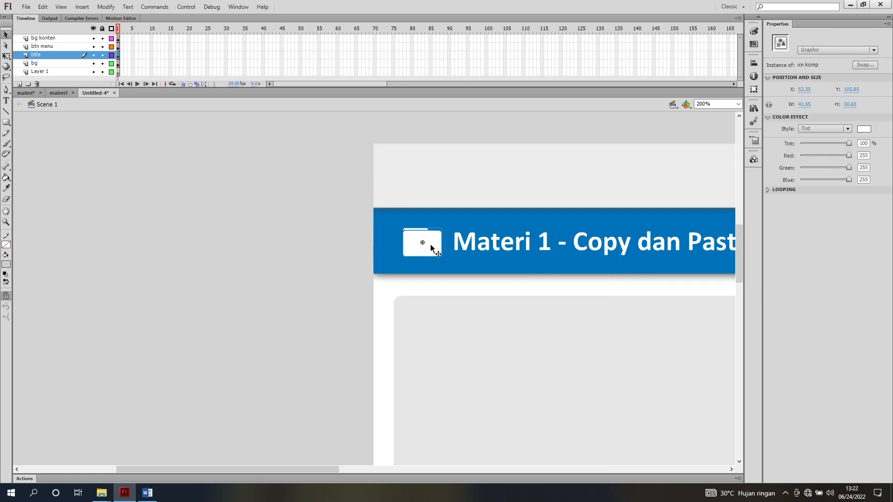
double_click(431, 246)
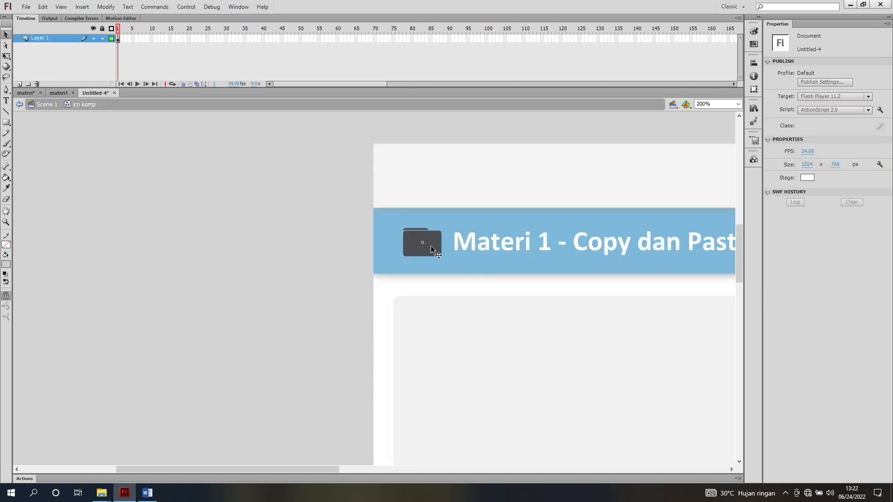
left_click(430, 247)
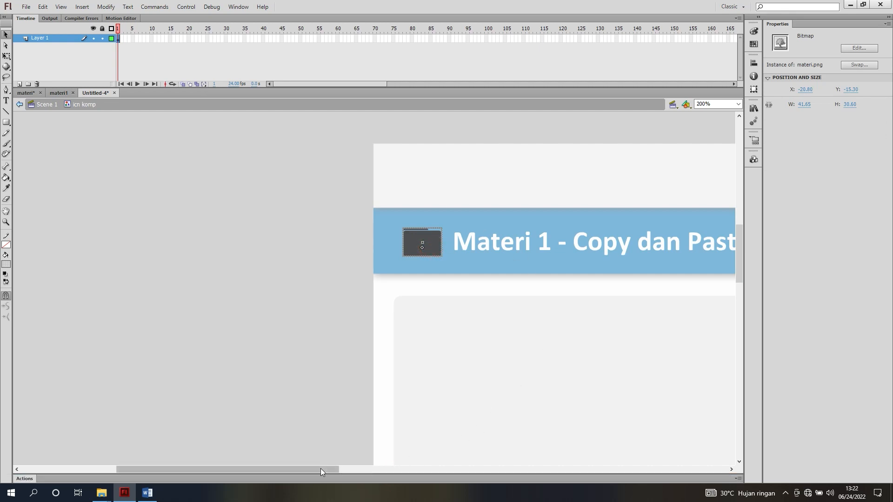
left_click_drag(320, 468, 289, 468)
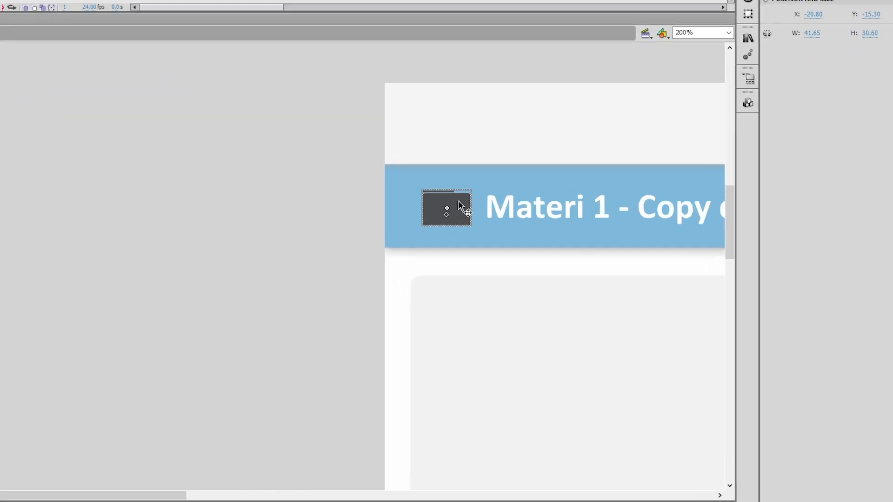
right_click(525, 236)
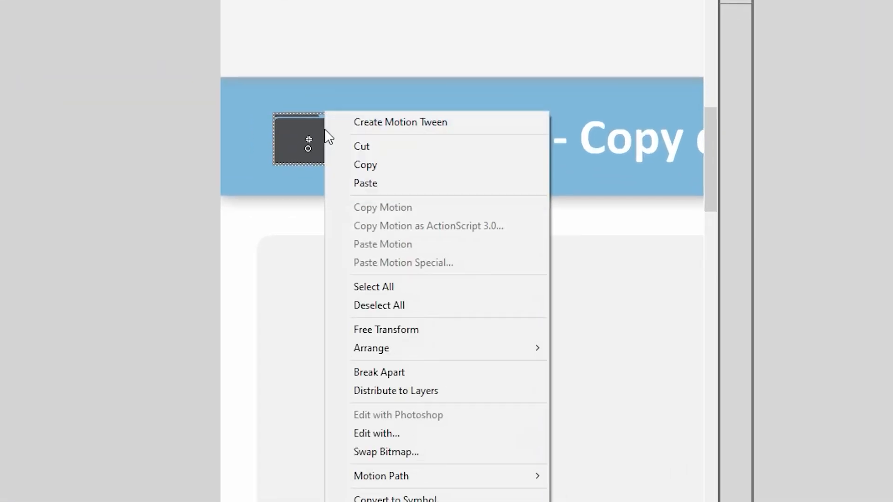
left_click(389, 452)
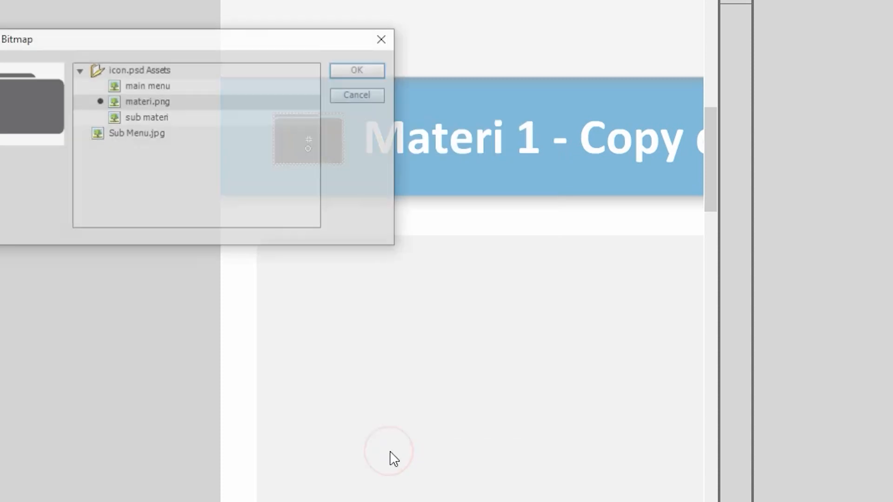
left_click_drag(217, 46, 661, 46)
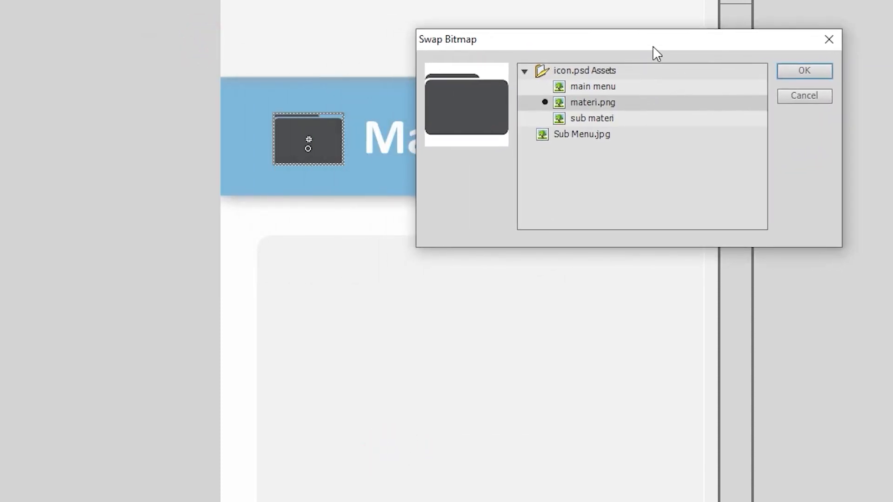
left_click(597, 120)
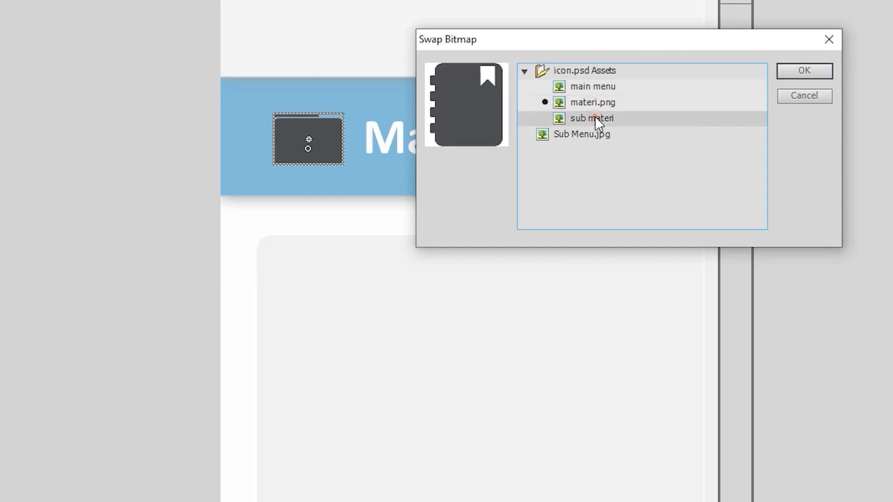
left_click(803, 72)
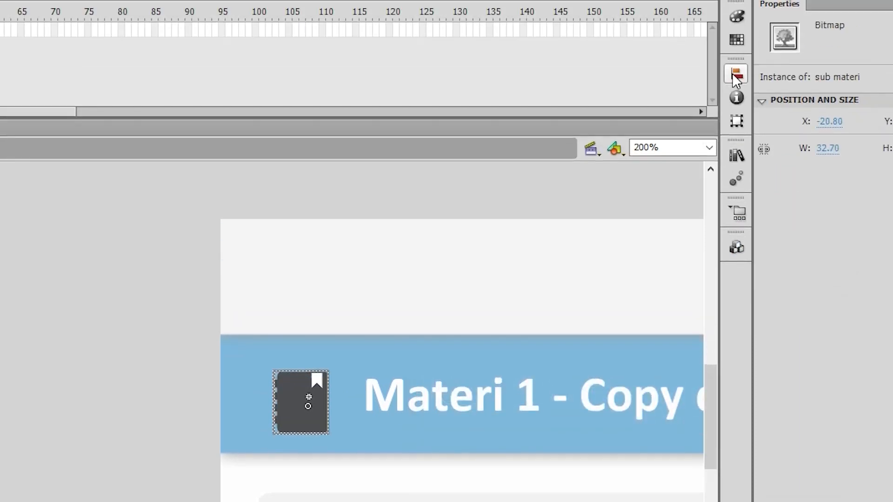
Centre the notebook bitmap horizontally and vertically within its symbol and return to Scene 1
left_click(733, 74)
left_click(591, 102)
left_click(674, 101)
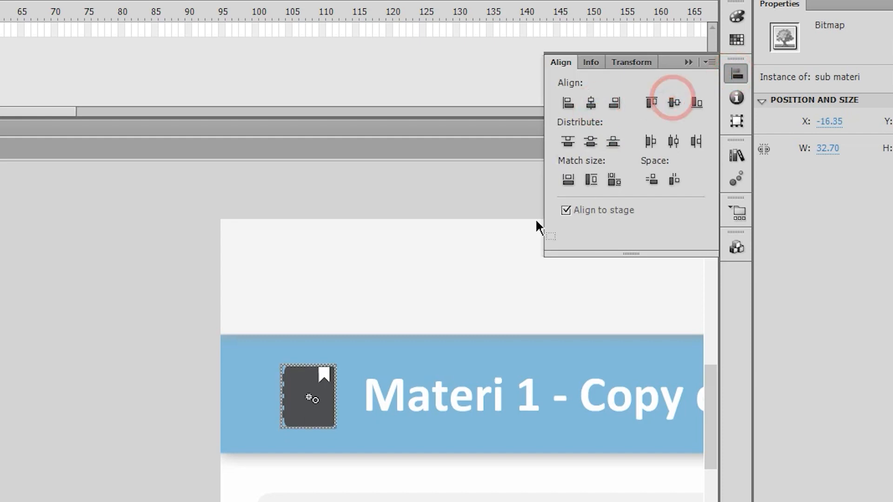
left_click(359, 203)
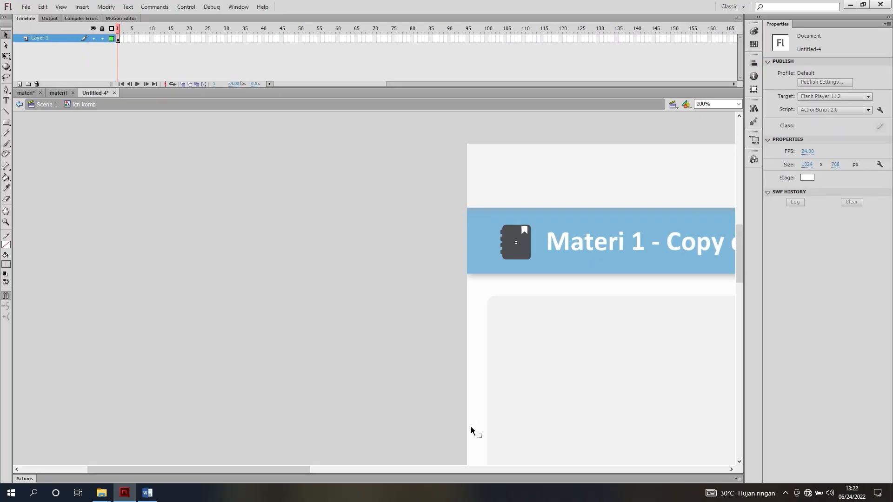
left_click(47, 104)
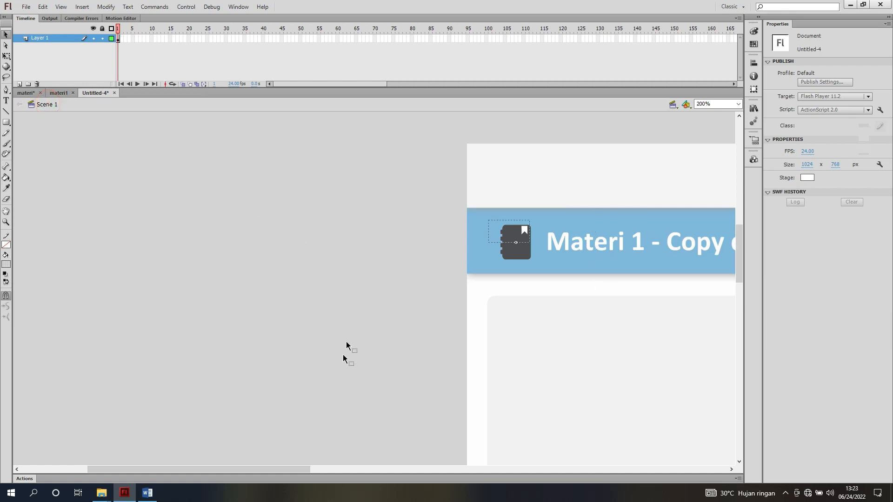
Duplicate the btn menu layer in the new document
left_click_drag(292, 471, 514, 423)
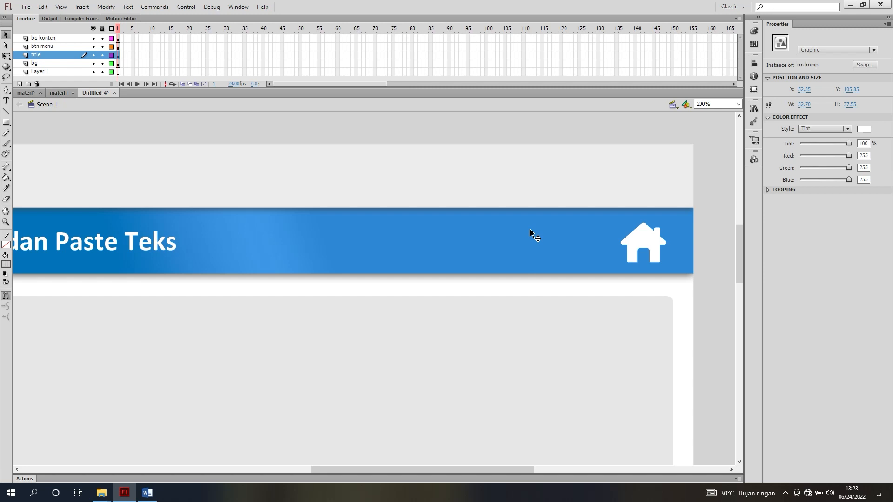
left_click(27, 93)
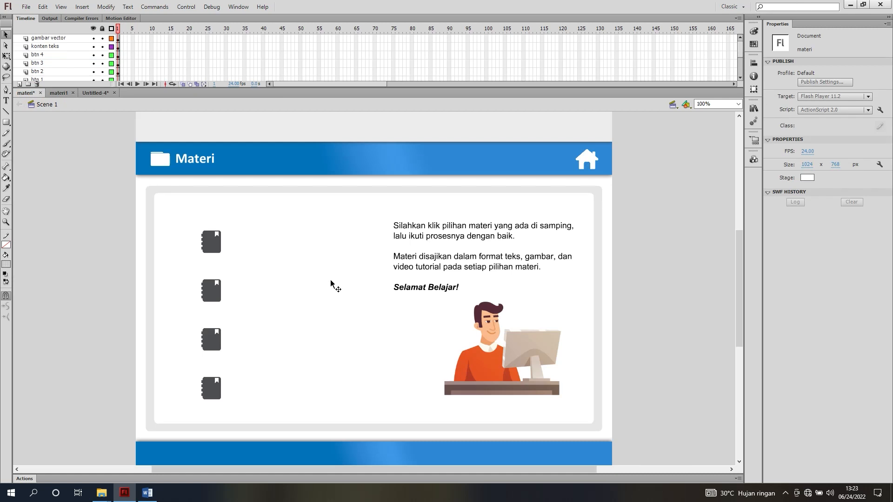
left_click(95, 93)
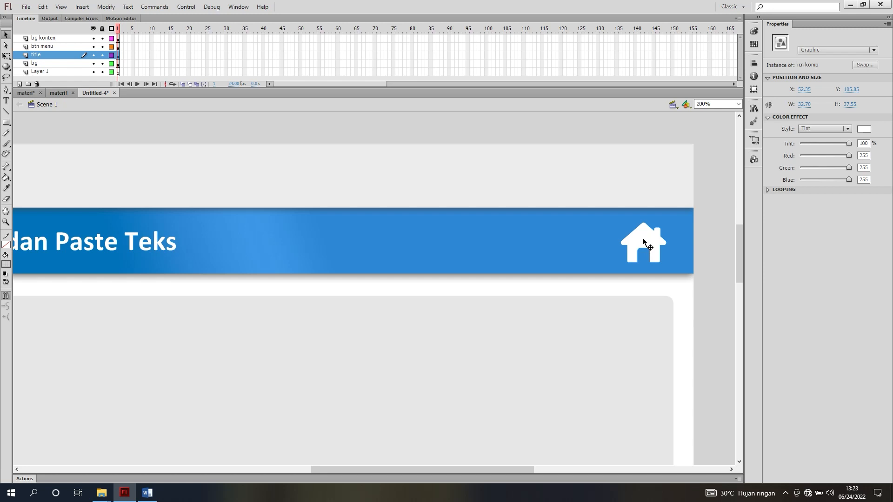
left_click(53, 47)
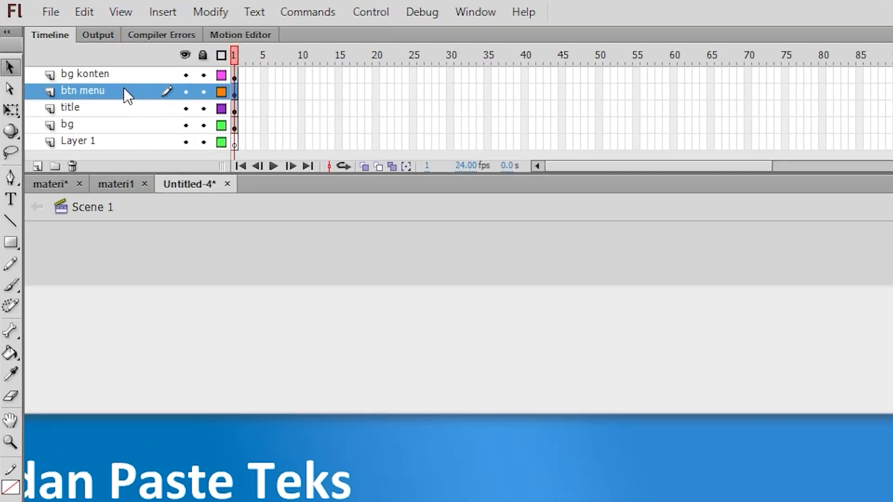
right_click(63, 46)
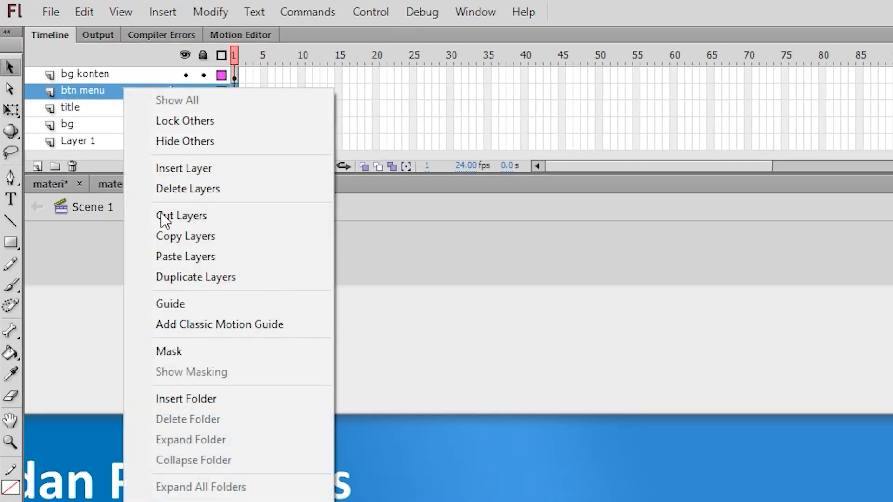
left_click(185, 277)
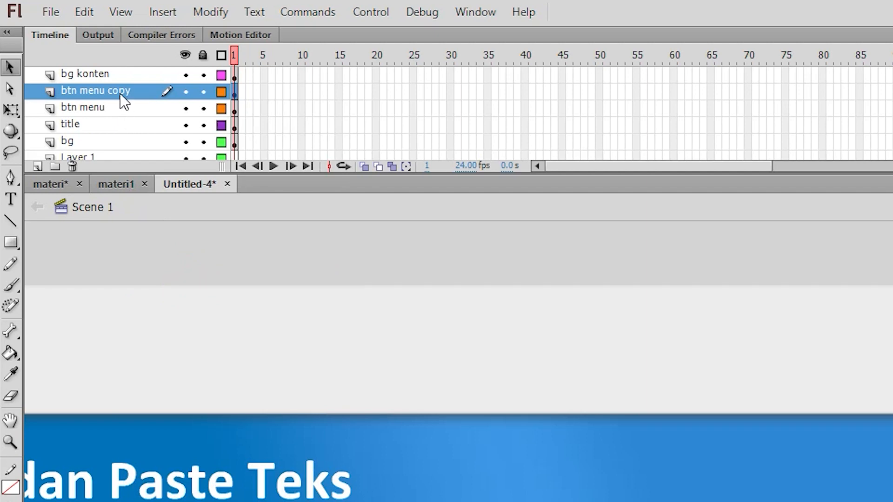
Rename the duplicated btn menu layer as "btn back materi"
double_click(120, 94)
left_click_drag(130, 91, 87, 88)
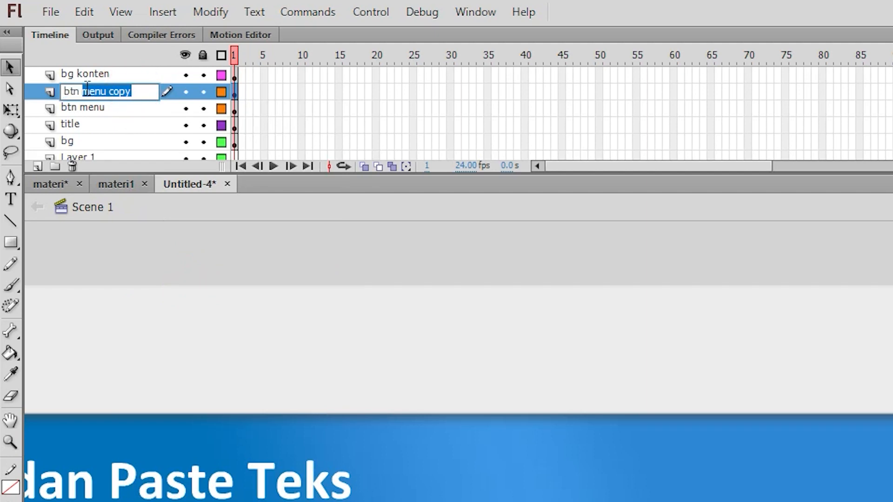
type("back mate")
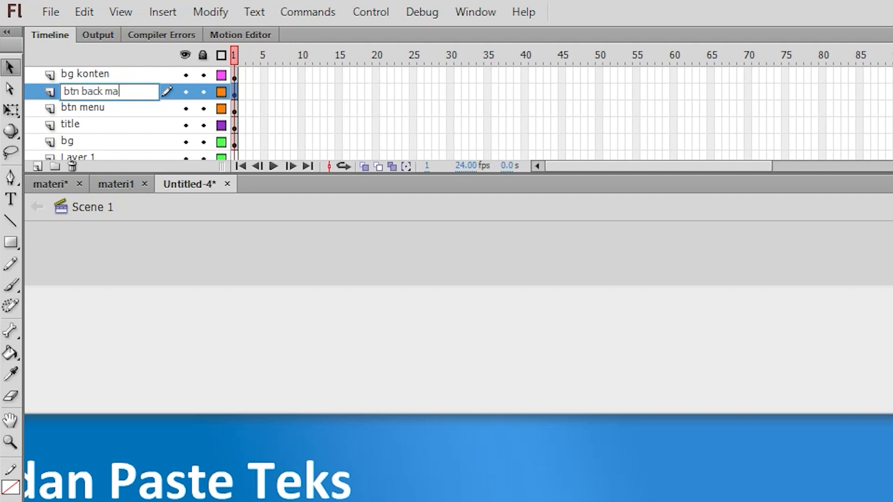
type("ri")
key("Return")
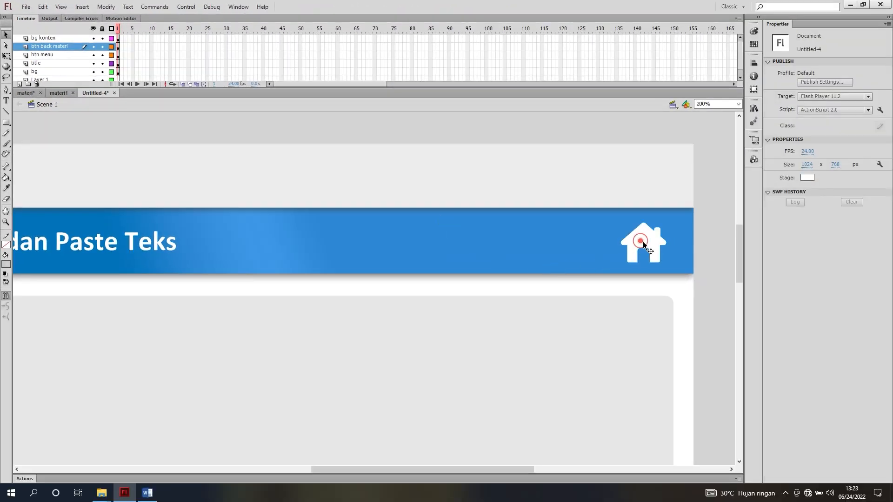
Move the duplicated home icon left of the original in the header, to about X 900, keeping both on the same level
left_click(643, 241)
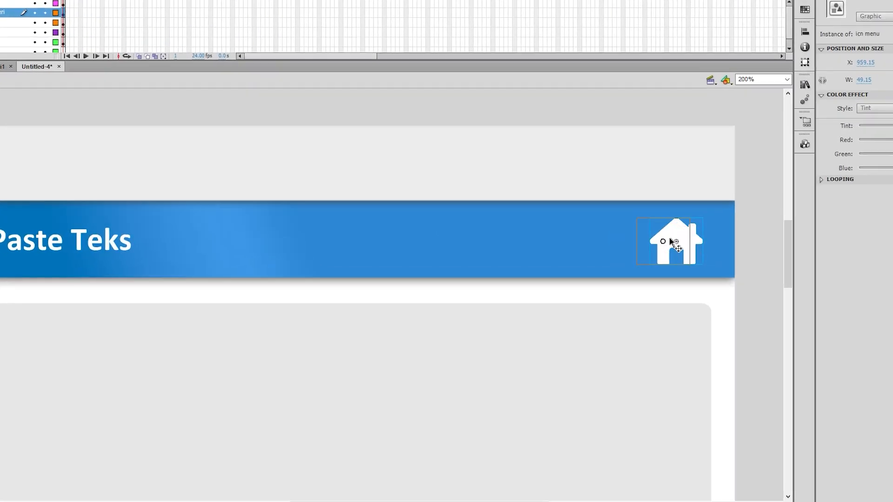
mouse_move(671, 240)
left_mouse_down()
mouse_move(616, 241)
mouse_move(666, 239)
left_mouse_up()
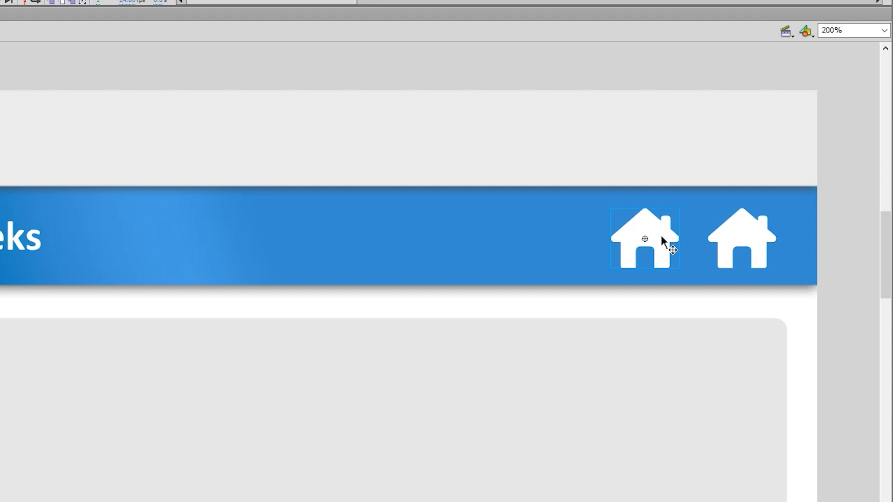
key("Left")
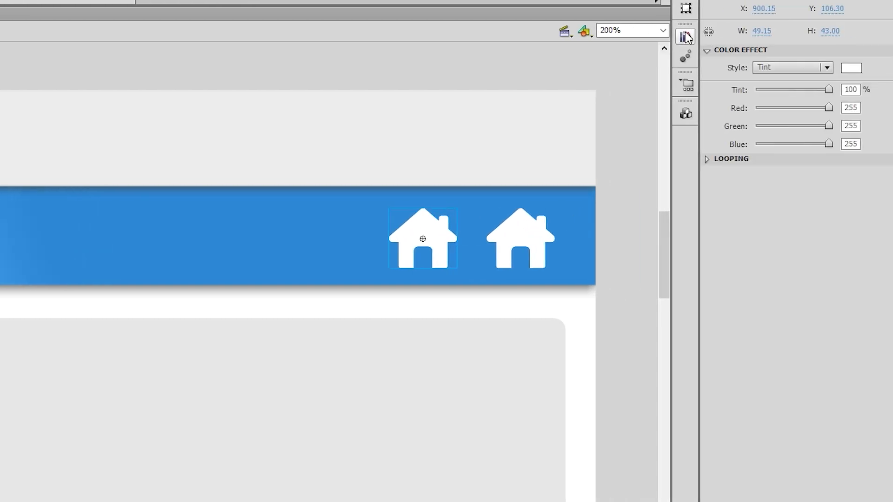
Preview the icn komp and icn menu symbols in the new document's library
left_click(685, 36)
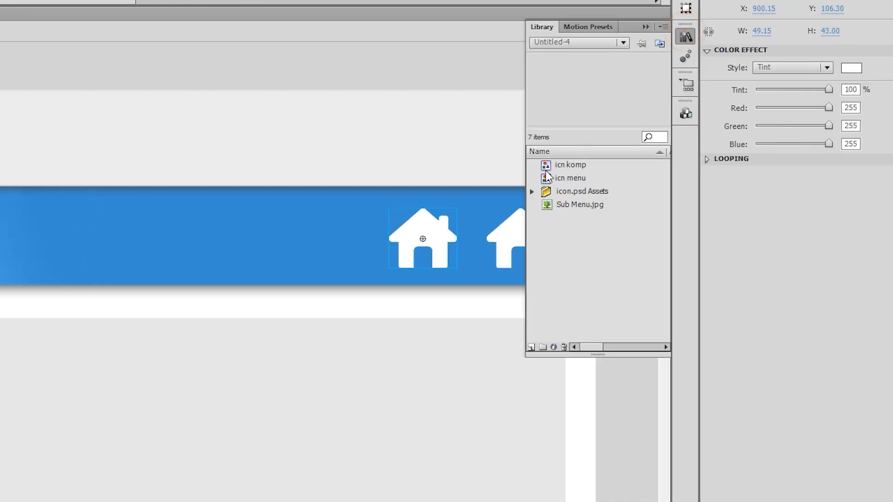
left_click(575, 178)
left_click(575, 165)
left_click(576, 178)
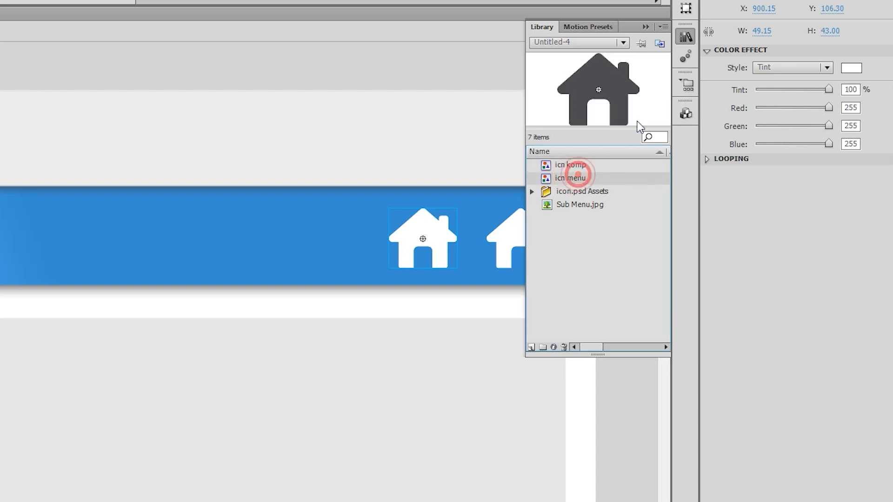
left_click(686, 37)
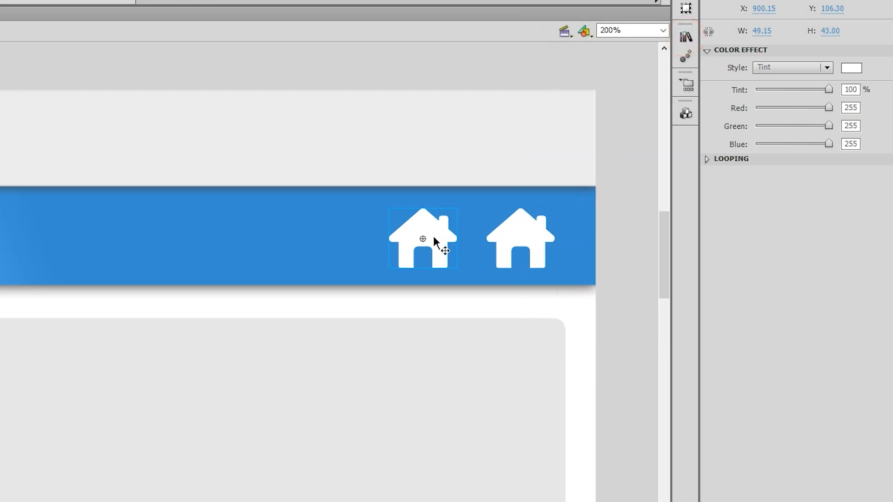
Duplicate the symbol of the home icon nearer the title under the name "icn back materi"
right_click(437, 210)
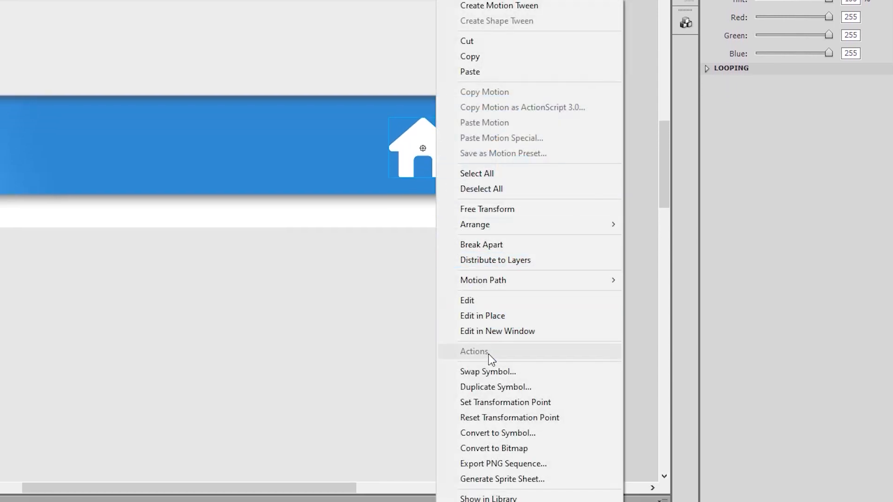
left_click(492, 386)
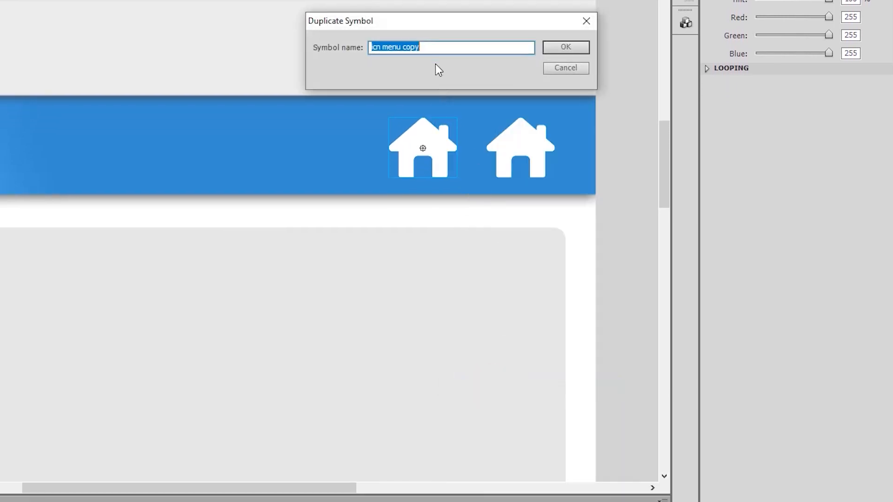
left_click_drag(447, 21, 476, 24)
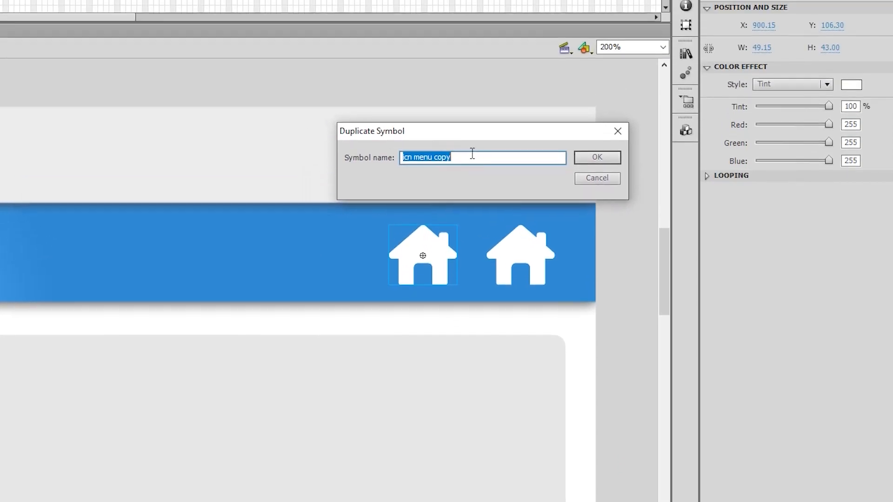
left_click(468, 45)
left_click_drag(450, 158, 415, 158)
type("back materi")
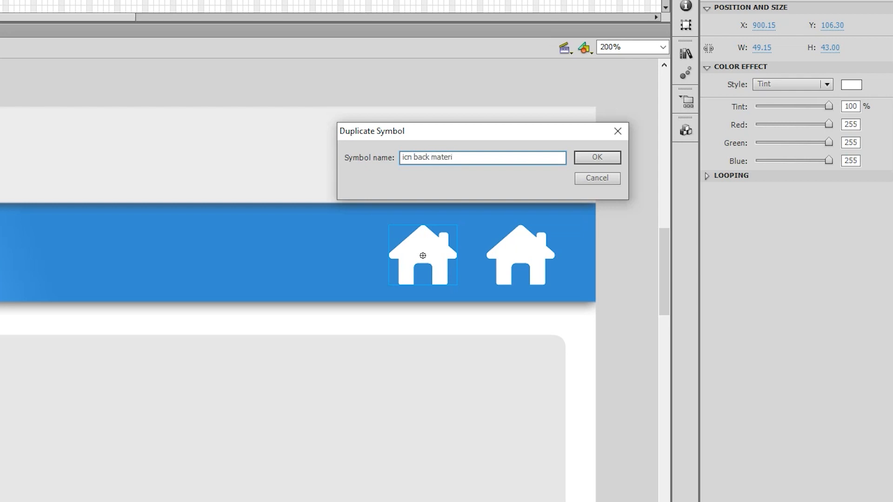
key("Return")
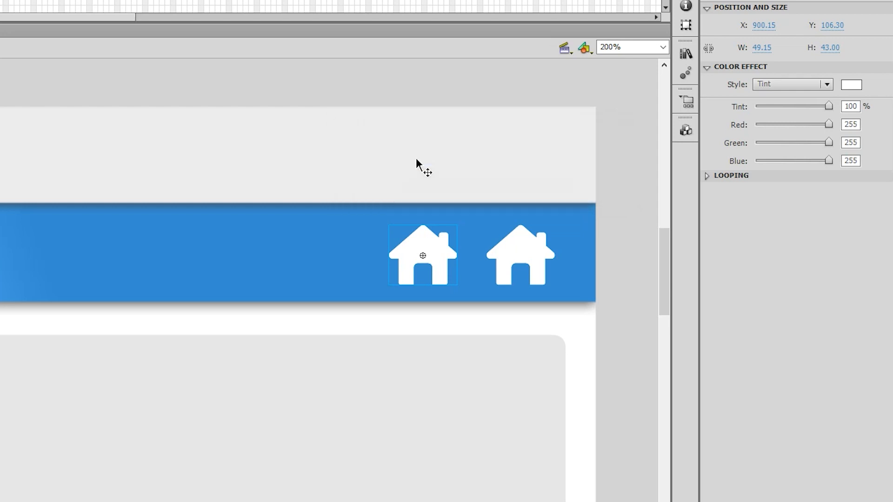
Swap the house bitmap inside the icn back materi symbol for the materi.png folder bitmap
double_click(438, 255)
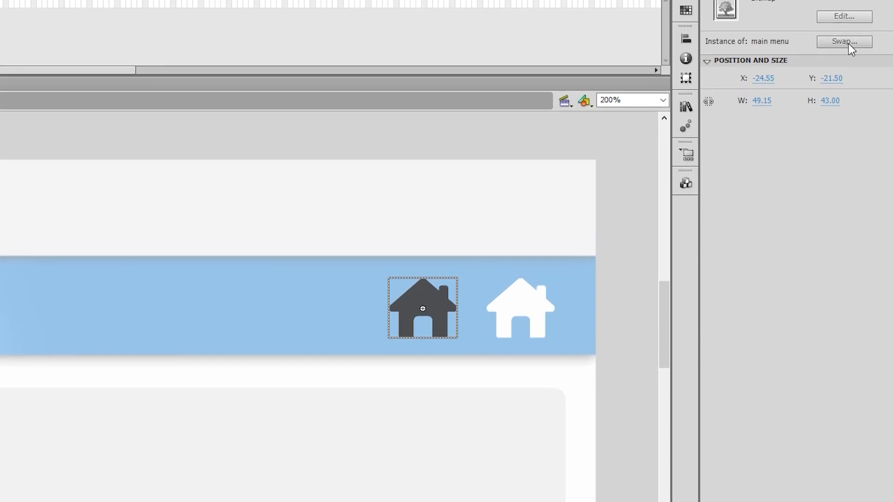
left_click(846, 42)
left_click_drag(319, 221, 754, 343)
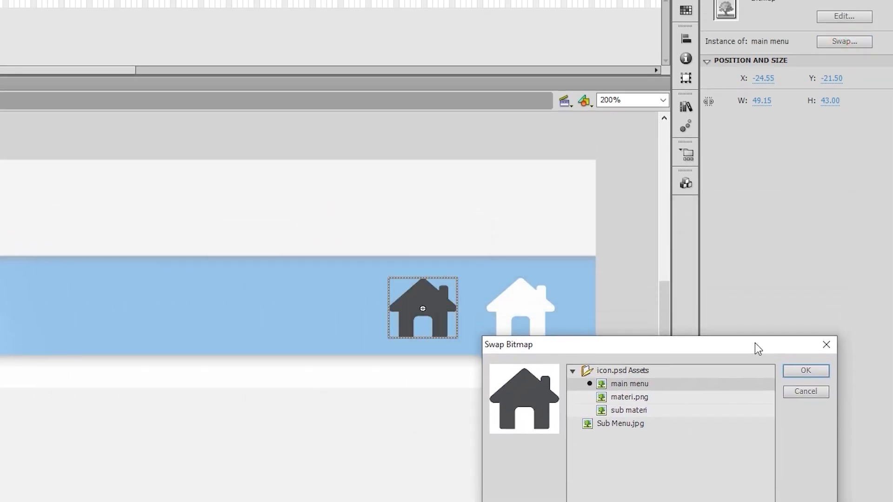
left_click(626, 406)
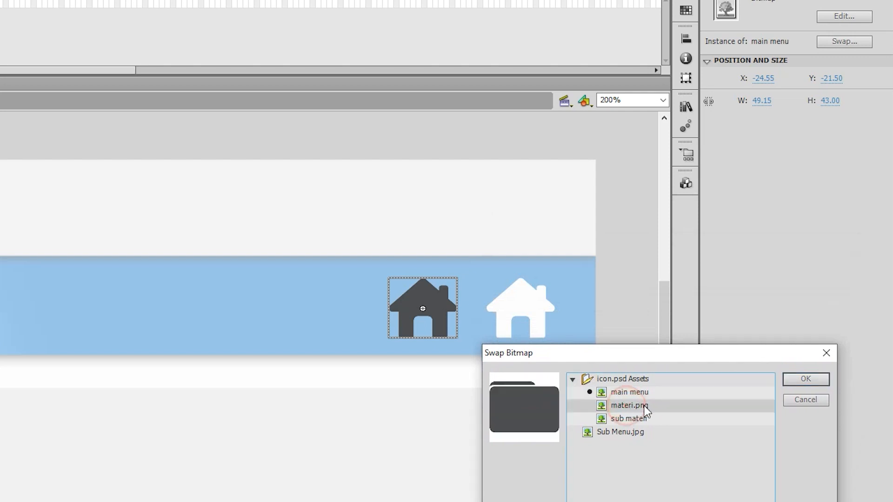
left_click(796, 381)
Center the folder bitmap horizontally and vertically within its symbol, return to Scene 1 and show the whole frame
left_click(685, 39)
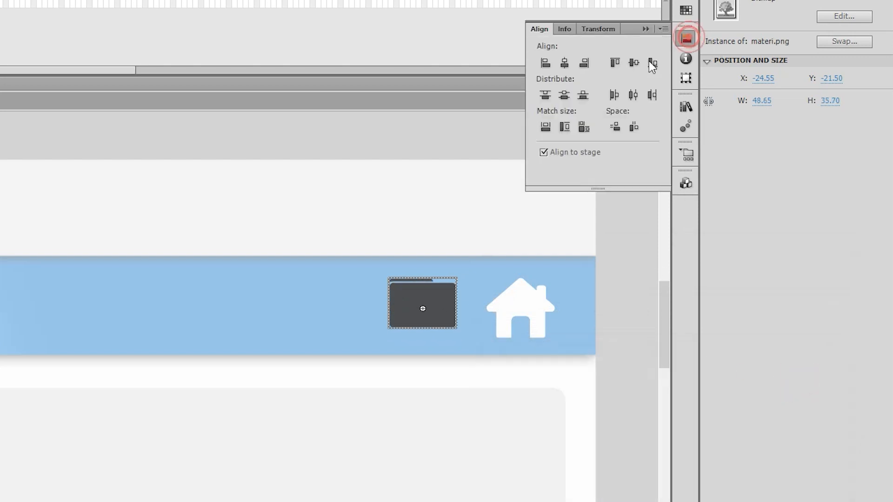
left_click(564, 62)
left_click(633, 63)
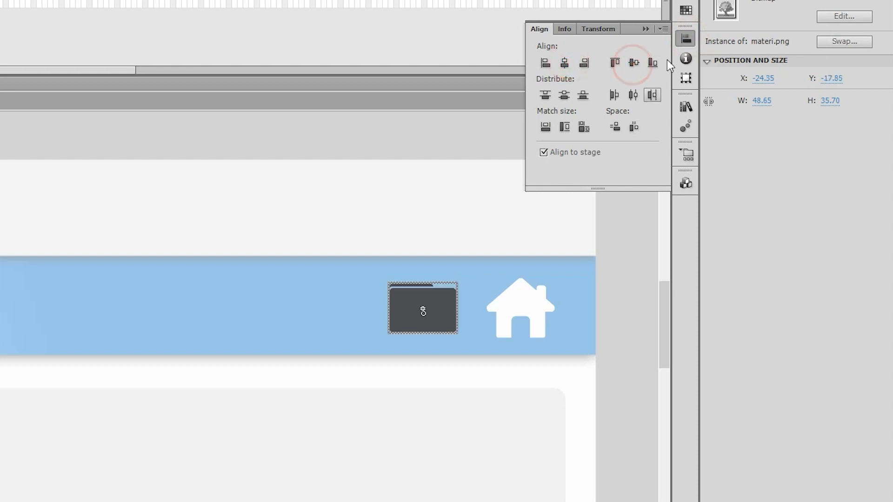
left_click(685, 39)
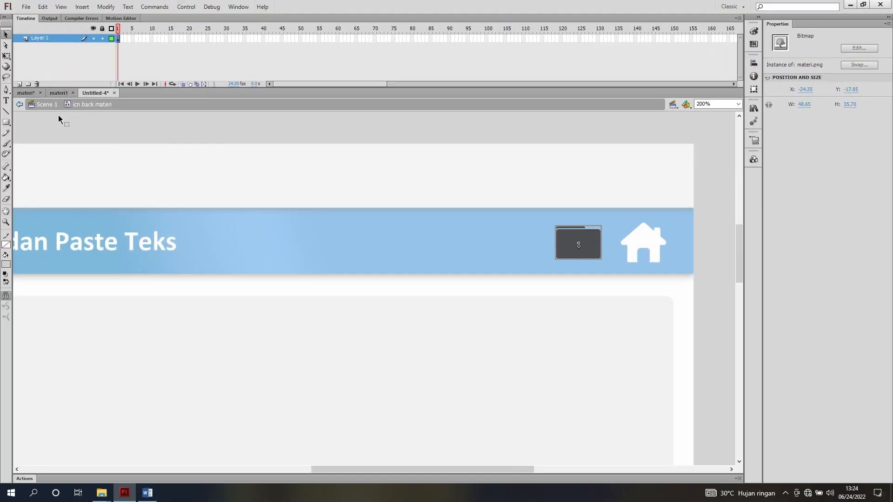
left_click(48, 104)
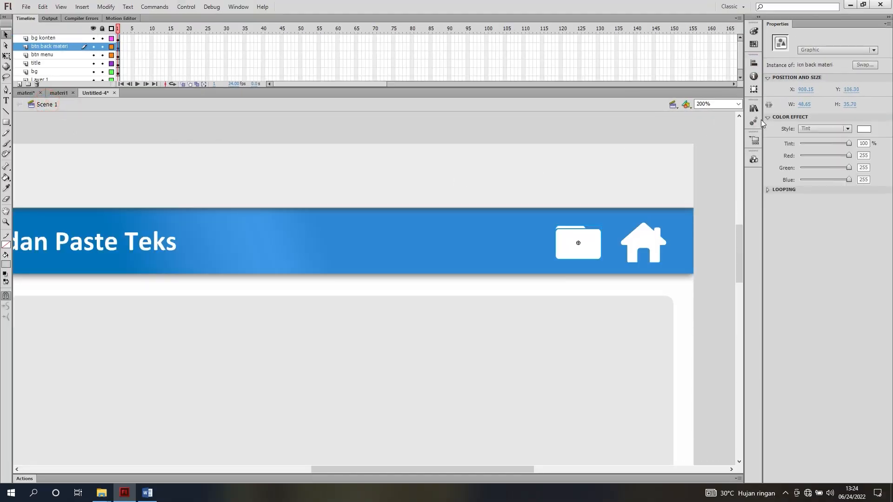
left_click(738, 104)
left_click(709, 119)
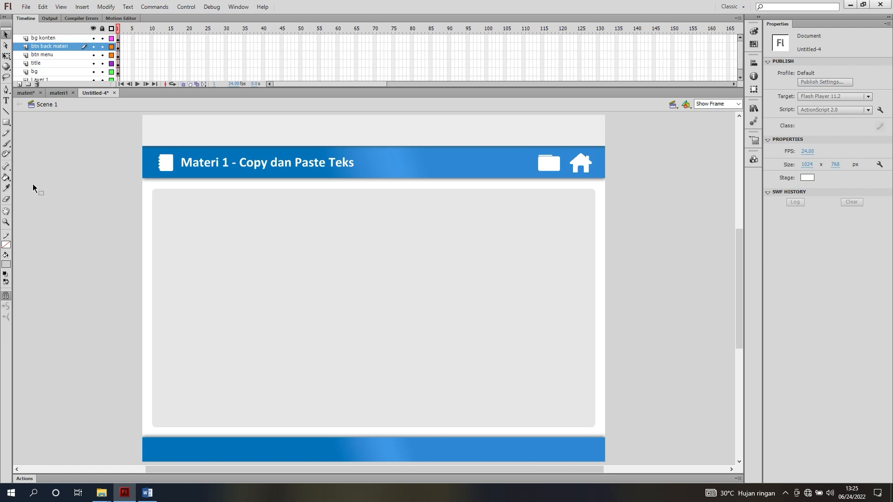
Check the finished materi1 document for reference, then move Layer 1 above bg konten in the new document's layer stack
left_click(54, 94)
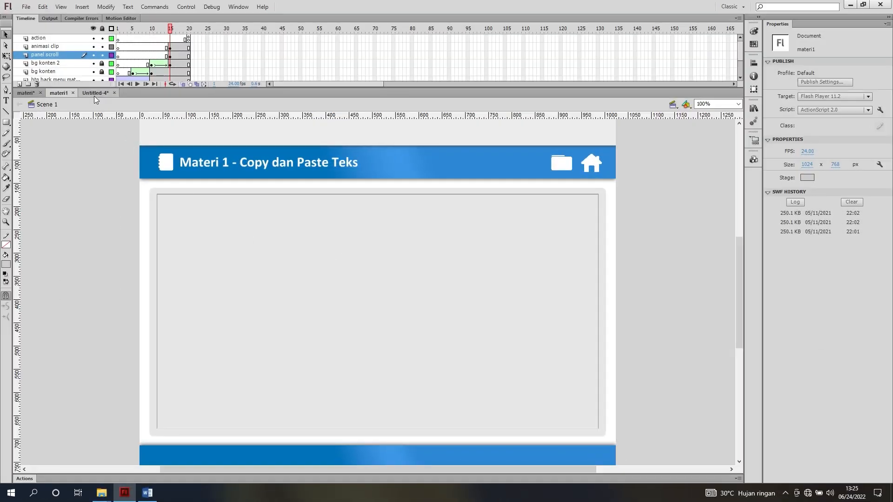
left_click(94, 94)
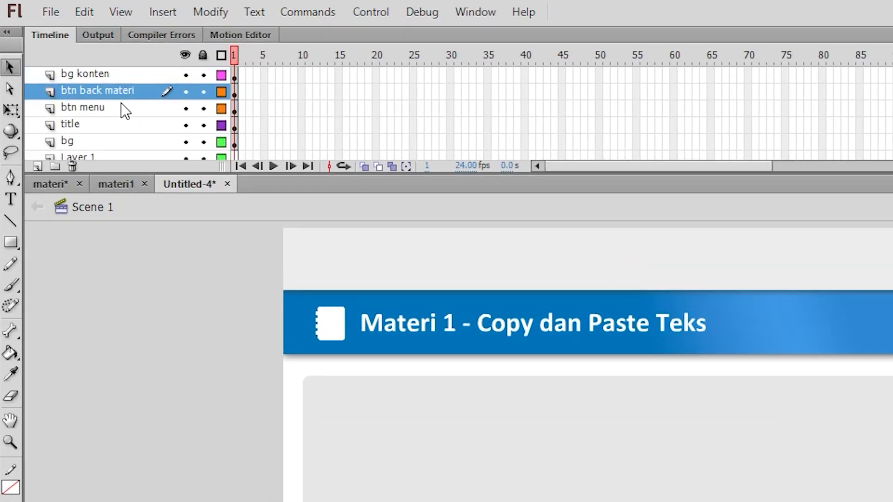
scroll(121, 102, "down", 1)
left_click(98, 142)
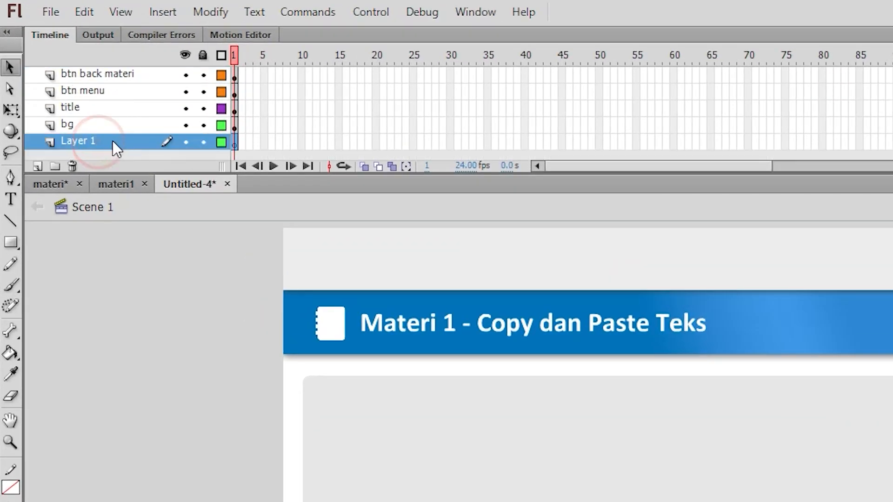
left_click_drag(111, 140, 117, 60)
Rename Layer 1 as "panel scroll"
double_click(92, 76)
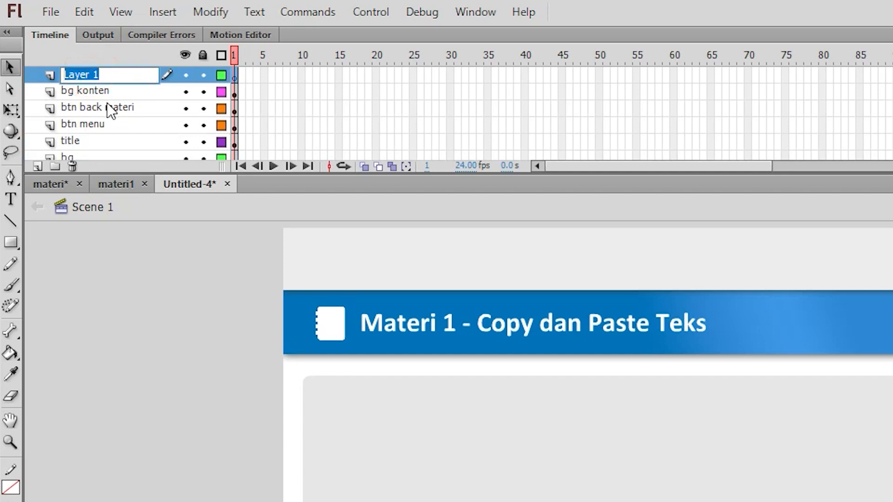
type("panel ")
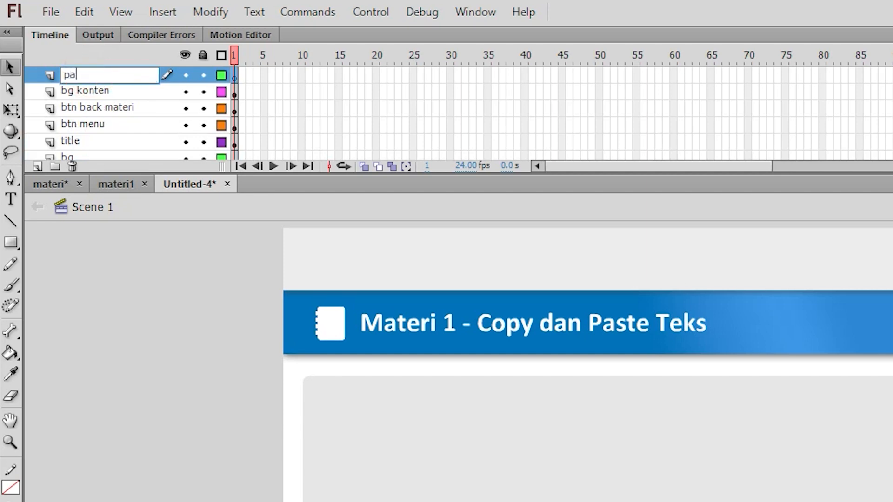
type("scroll")
key("Return")
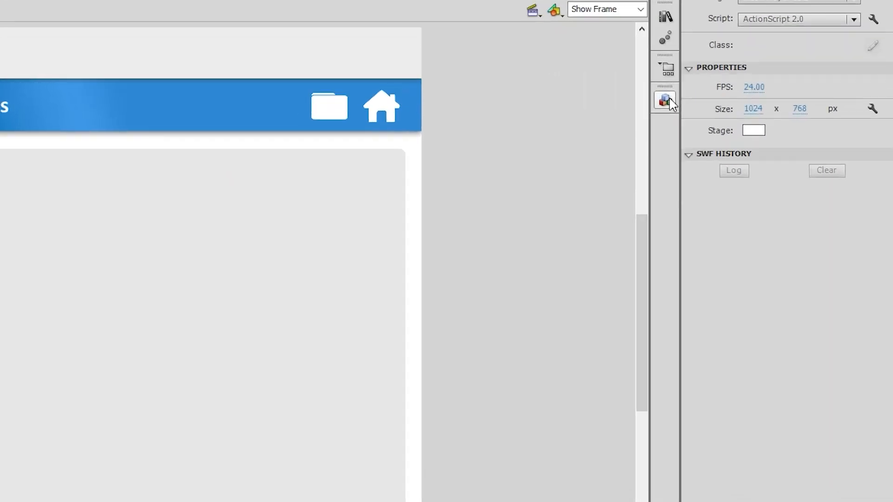
Place a ScrollPane component from the User Interface components over the grey content area on the panel scroll layer
left_click(754, 159)
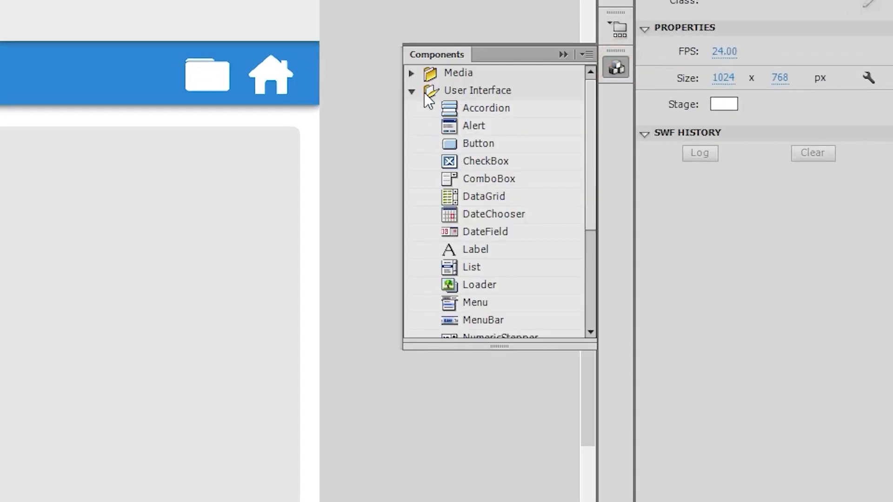
left_click(410, 92)
left_click(410, 92)
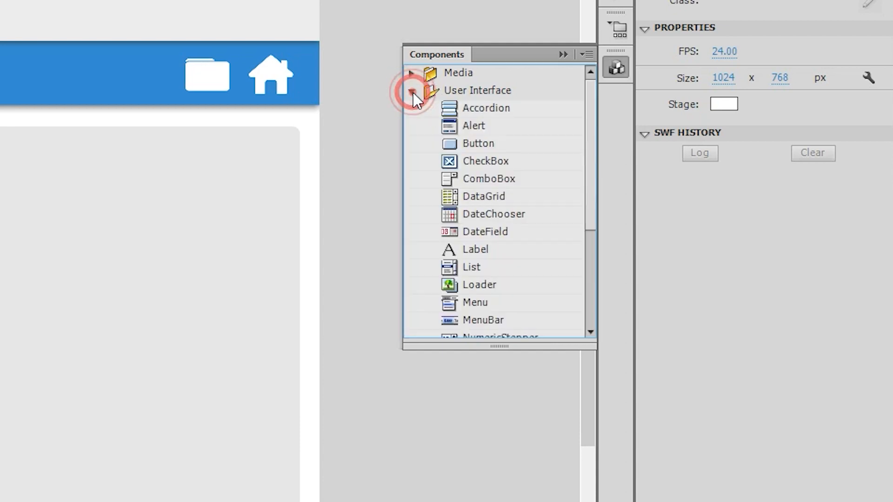
scroll(470, 205, "down", 3)
left_click(479, 223)
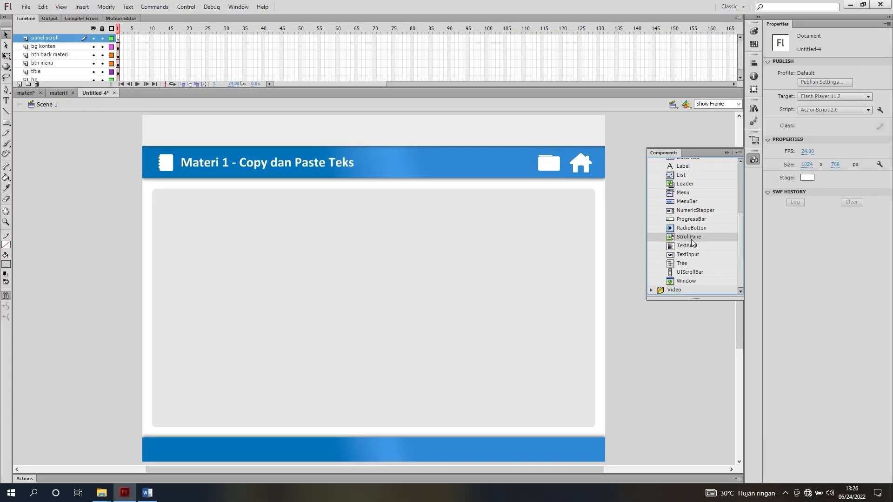
left_click_drag(691, 238, 433, 300)
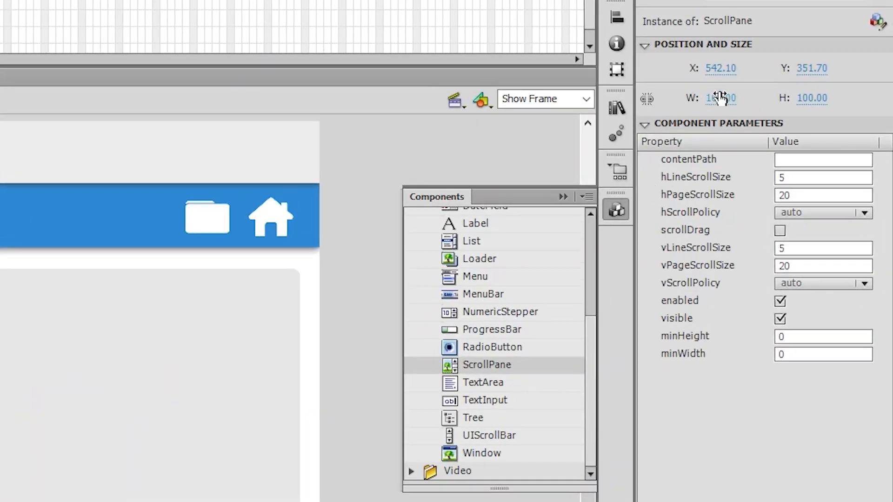
Set the ScrollPane's width to 950 and height to 500, moving it toward the left edge of the content area
left_click(807, 103)
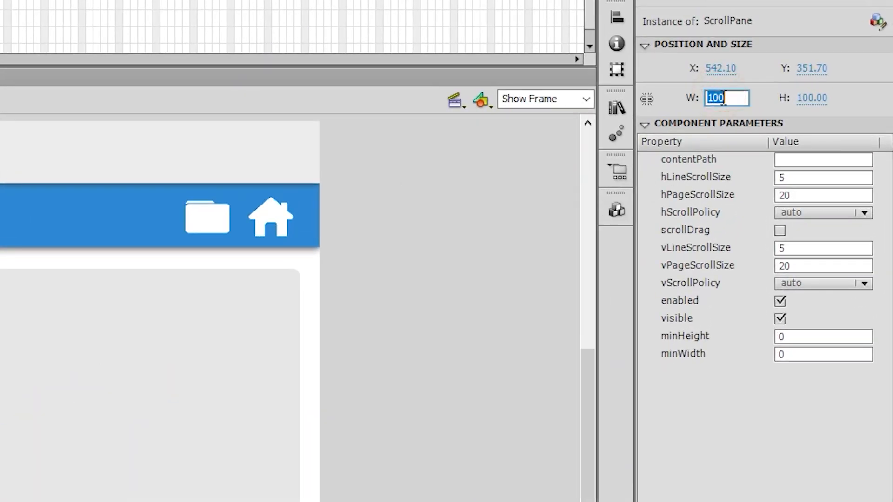
type("950.")
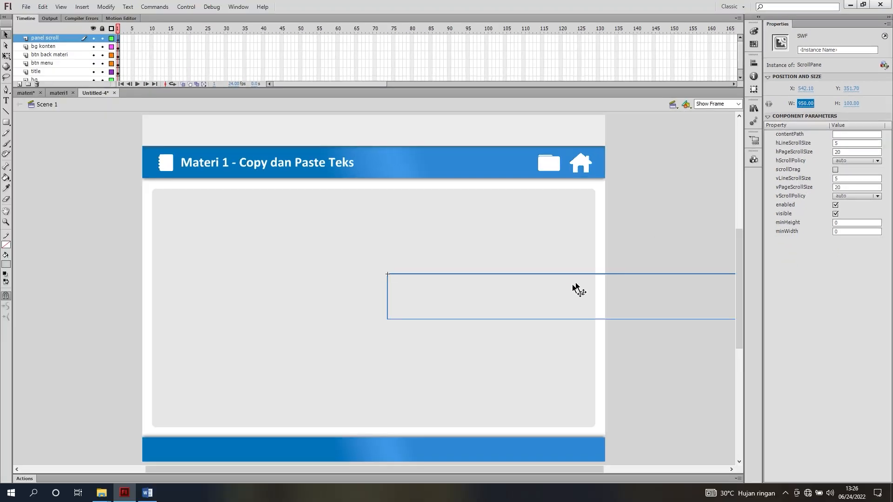
left_click_drag(451, 349, 159, 292)
mouse_move(341, 243)
left_mouse_down()
mouse_move(335, 251)
mouse_move(348, 257)
left_mouse_up()
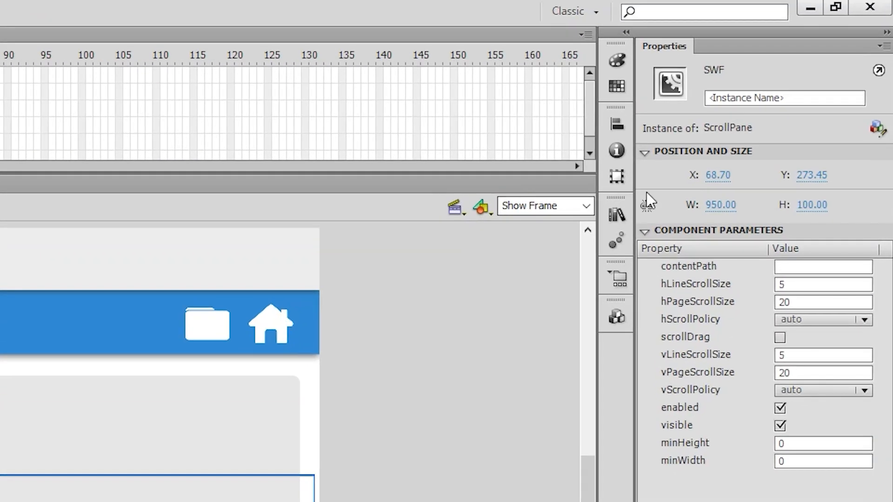
left_click(825, 169)
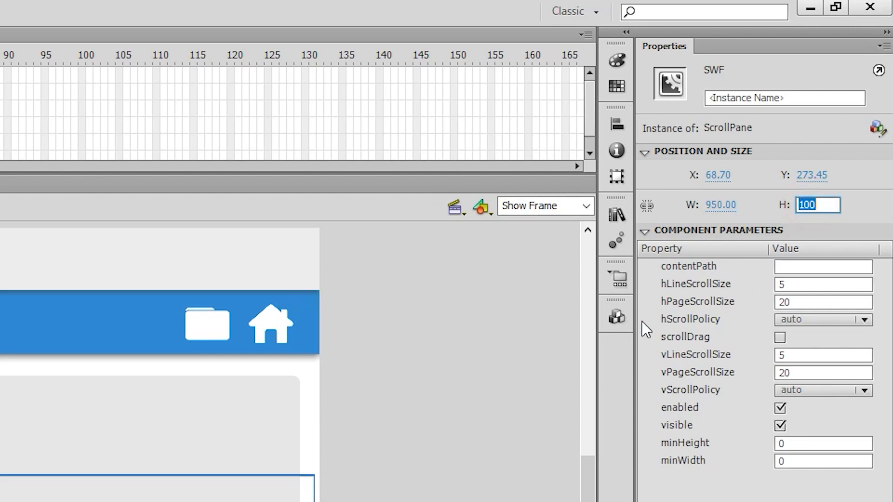
type("500")
key("Return")
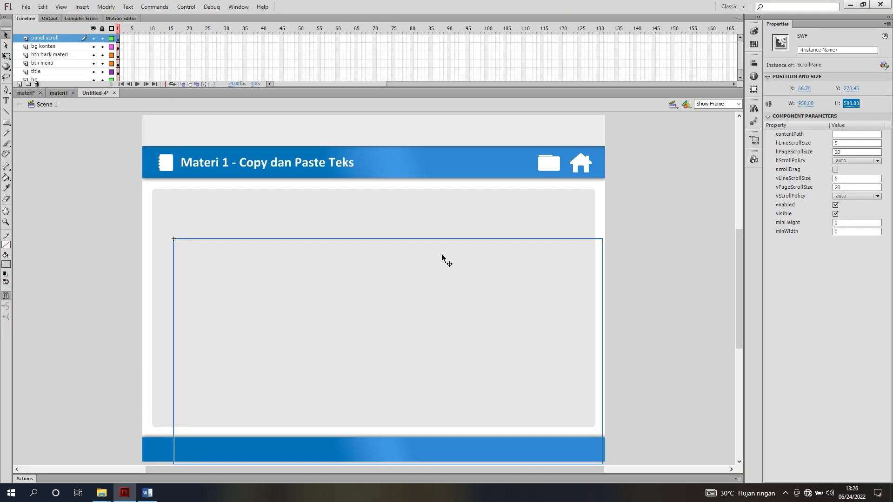
Center the ScrollPane on the stage, then nudge it down to Y 176 so it fits inside the grey content background
left_click(753, 111)
left_click(754, 111)
left_click(754, 64)
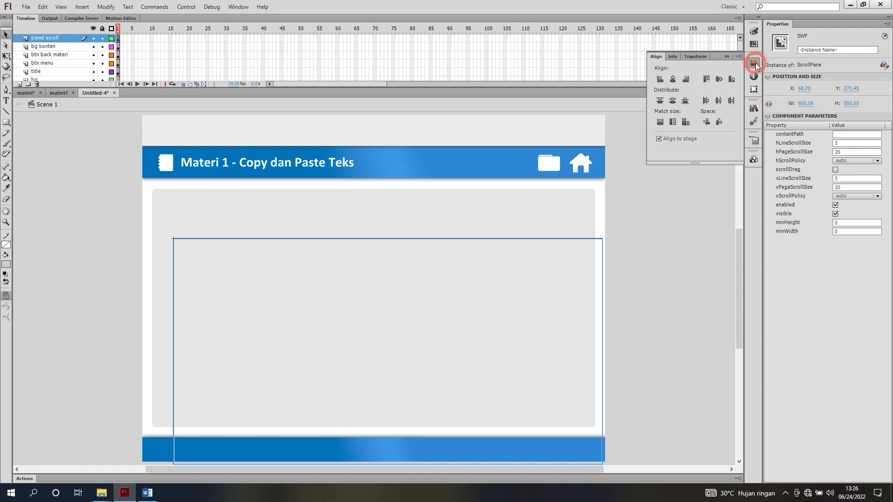
left_click(673, 79)
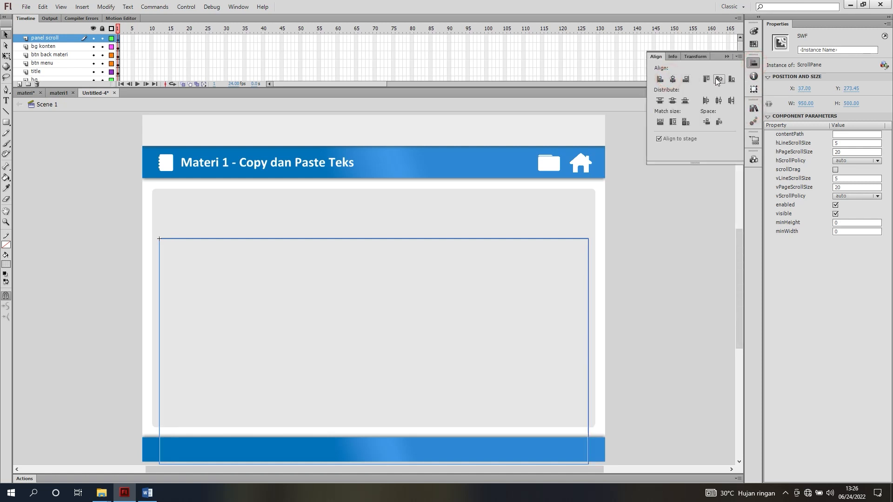
left_click(719, 79)
left_click(513, 240)
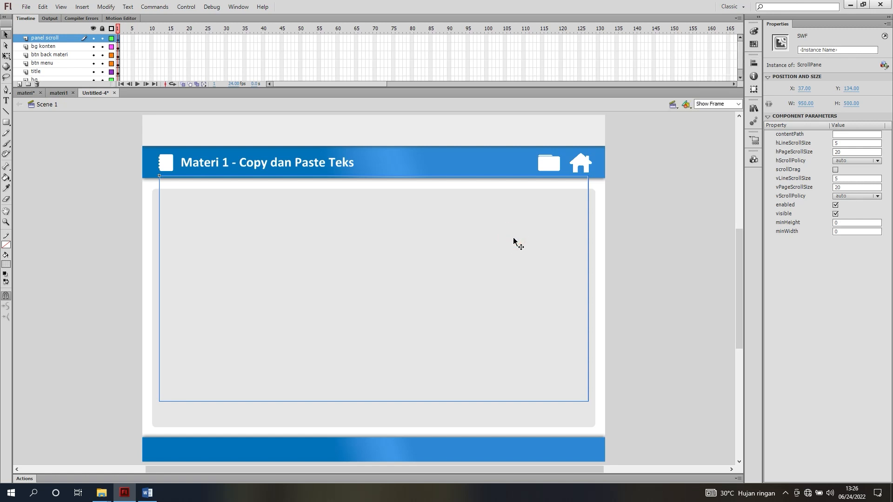
key("Down")
key("Down")
key("Down")
key("Down")
key("Down")
key("Down")
key("Down")
key("Down")
key("Down")
key("Down")
key("Down")
key("Down")
key("Down")
key("Down")
key("Down")
key("Down")
key("Down")
key("Down")
key("Down")
key("Down")
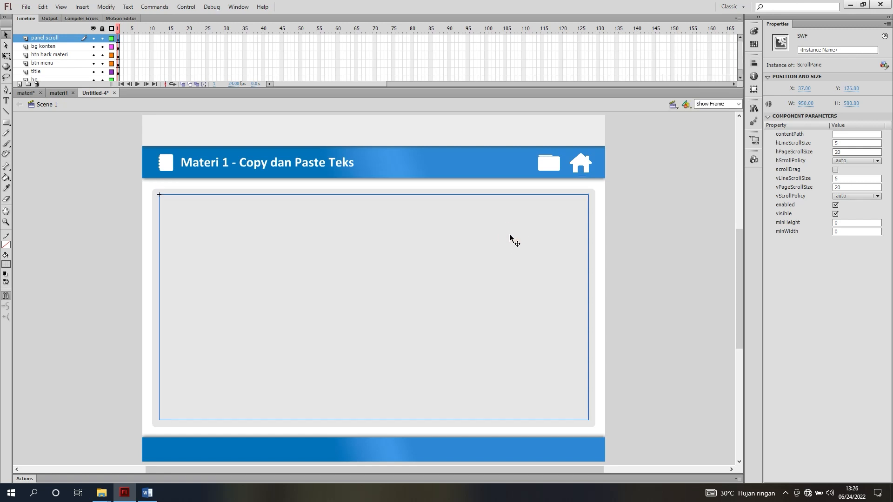
key("Escape")
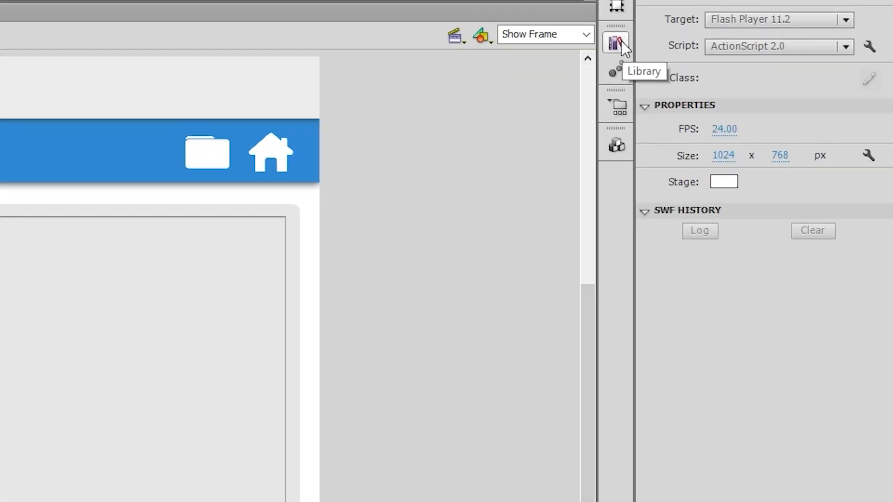
Start a new library symbol named "konten" with the Movie Clip type
left_click(615, 42)
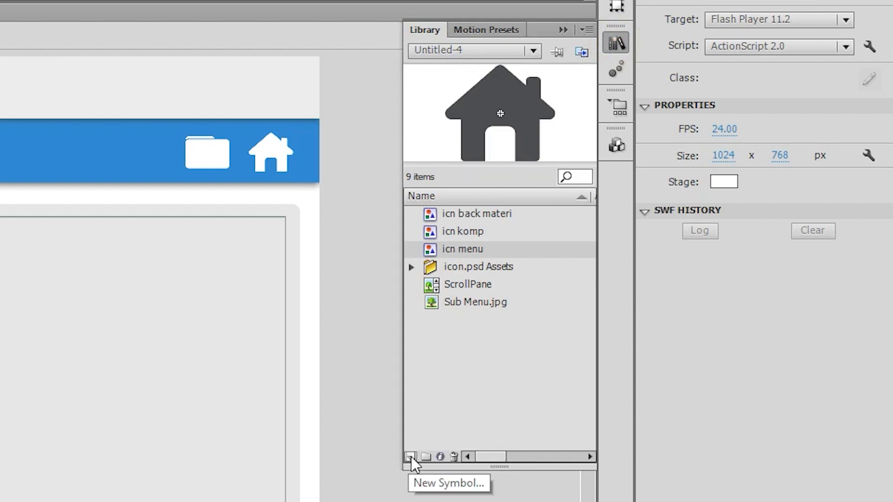
left_click(411, 457)
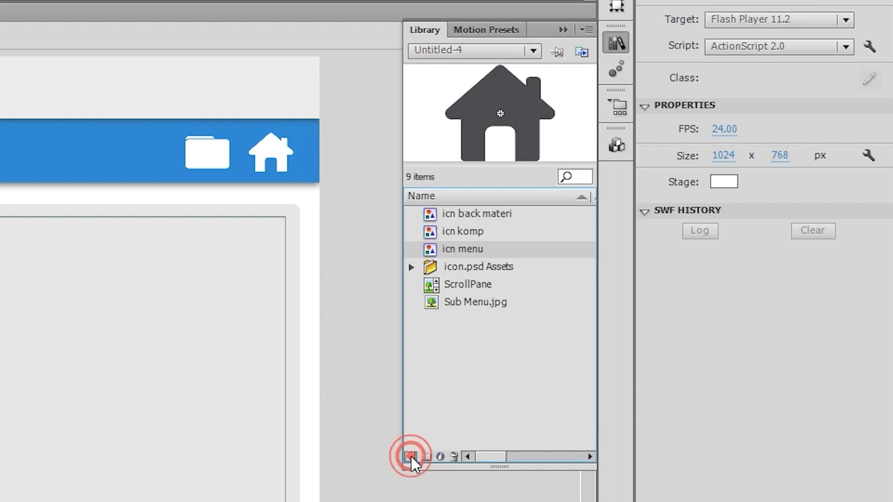
left_click_drag(287, 43, 231, 219)
left_click_drag(294, 219, 295, 163)
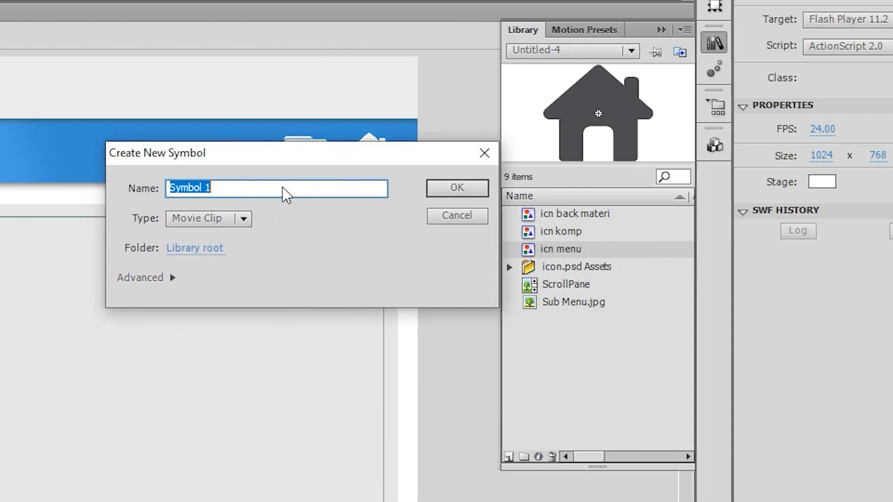
left_click_drag(301, 153, 288, 154)
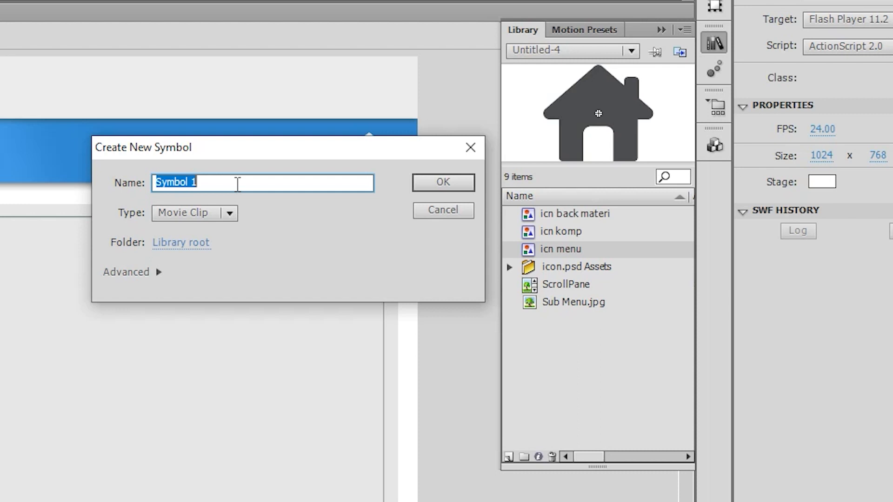
type("konten")
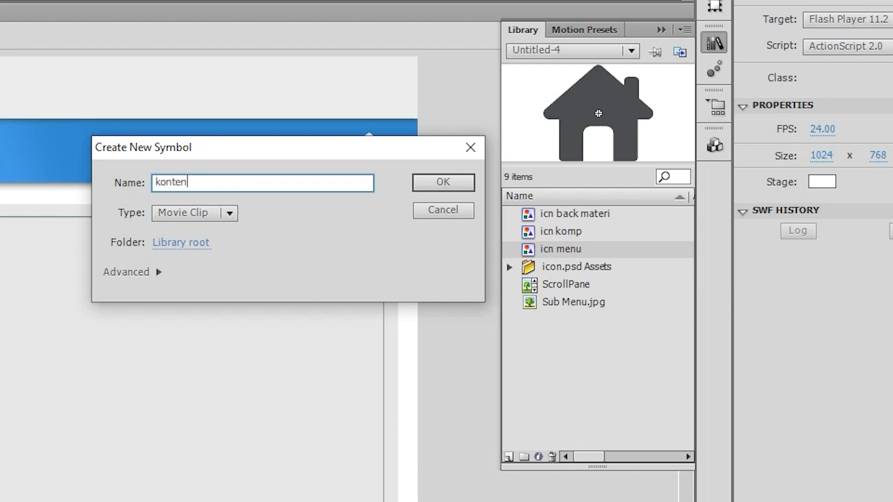
left_click(224, 213)
left_click(219, 233)
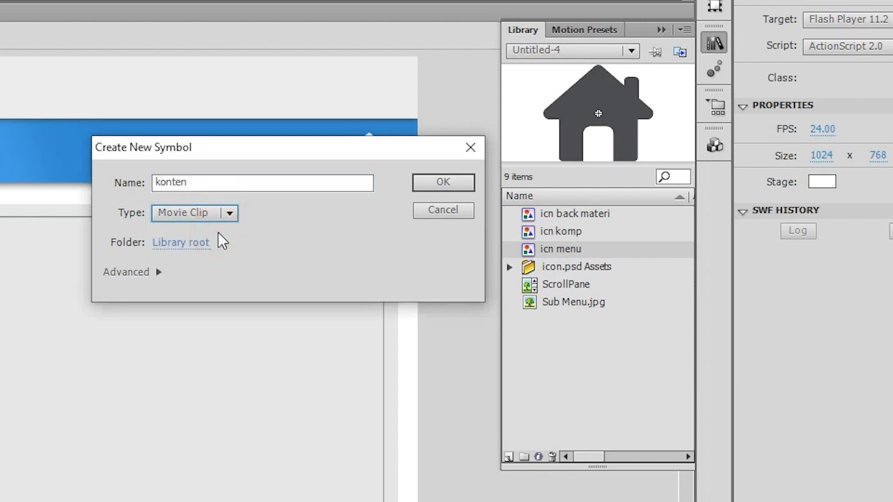
Enable Export for ActionScript in the new symbol's advanced settings, keeping the identifier "konten", and create the symbol
left_click(139, 273)
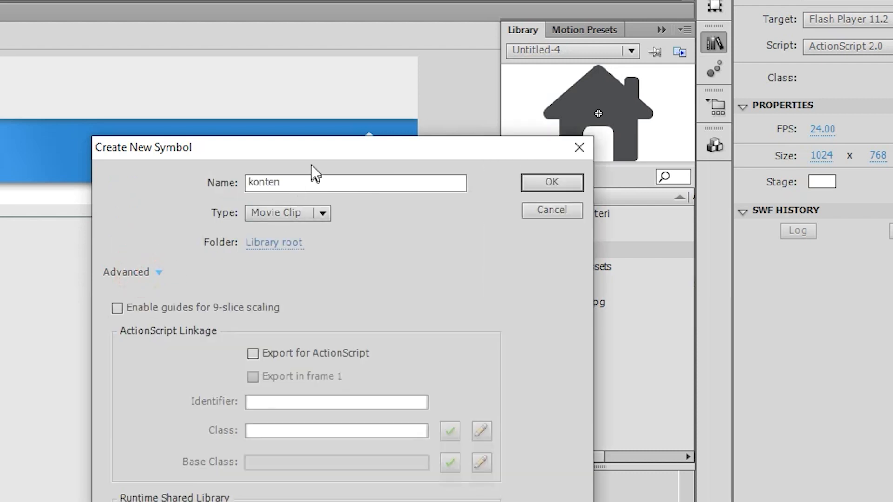
left_click_drag(319, 148, 420, 30)
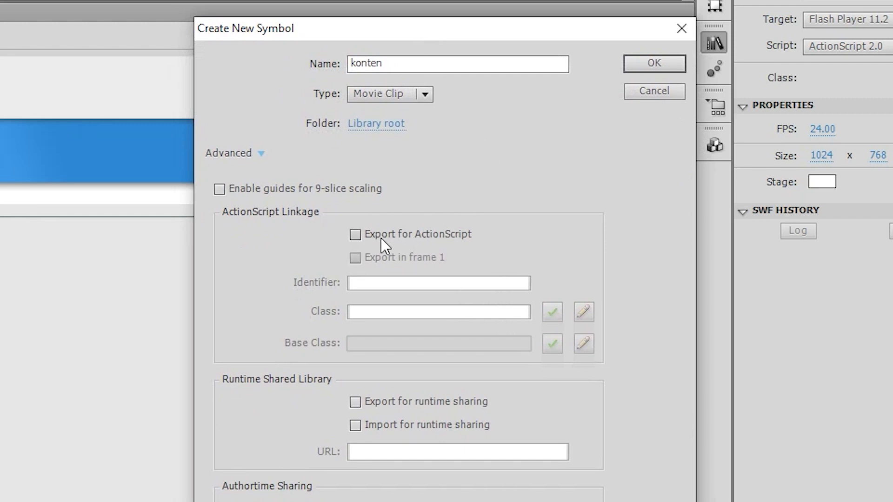
left_click(357, 234)
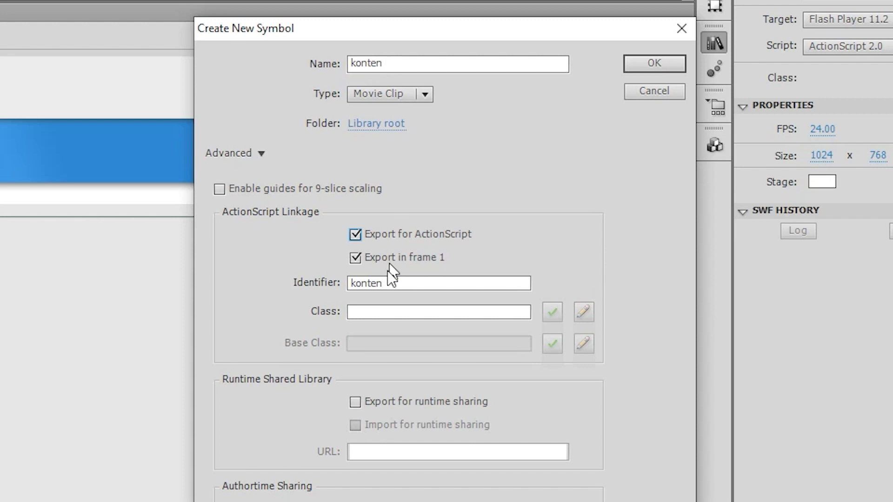
left_click(652, 65)
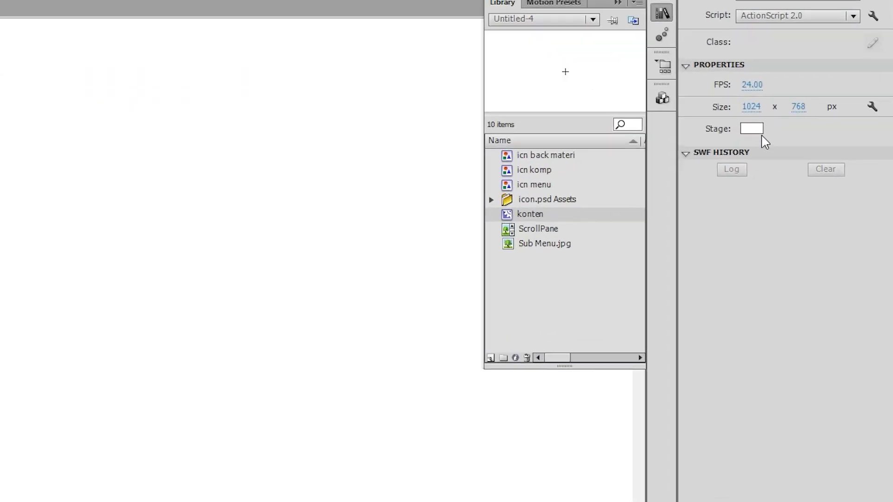
Change the stage background to light grey and show the rulers while editing the konten symbol
left_click(808, 177)
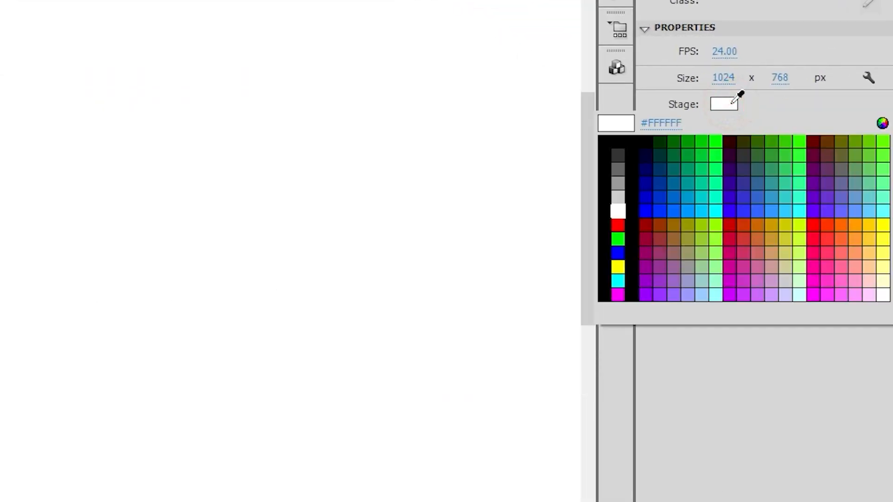
left_click(618, 198)
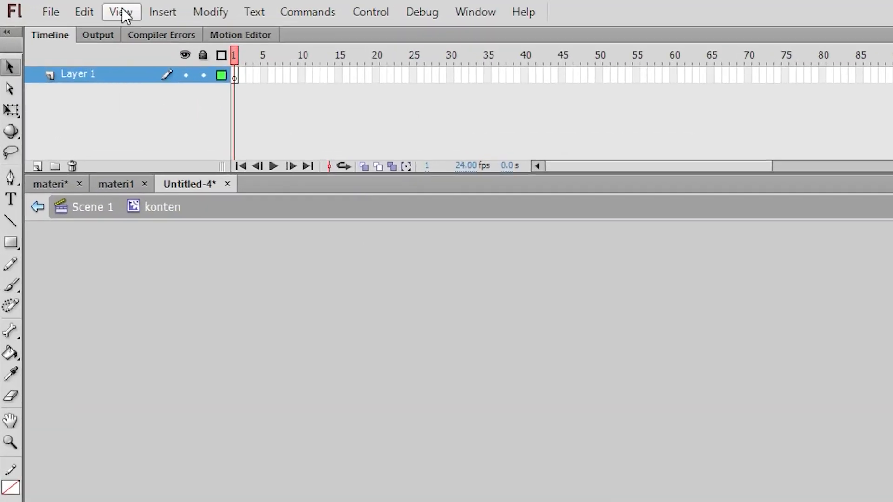
left_click(123, 12)
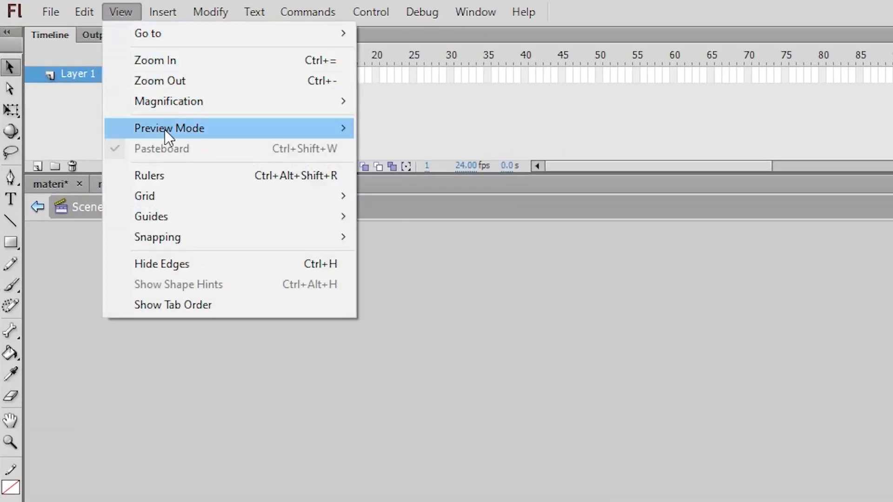
left_click(189, 178)
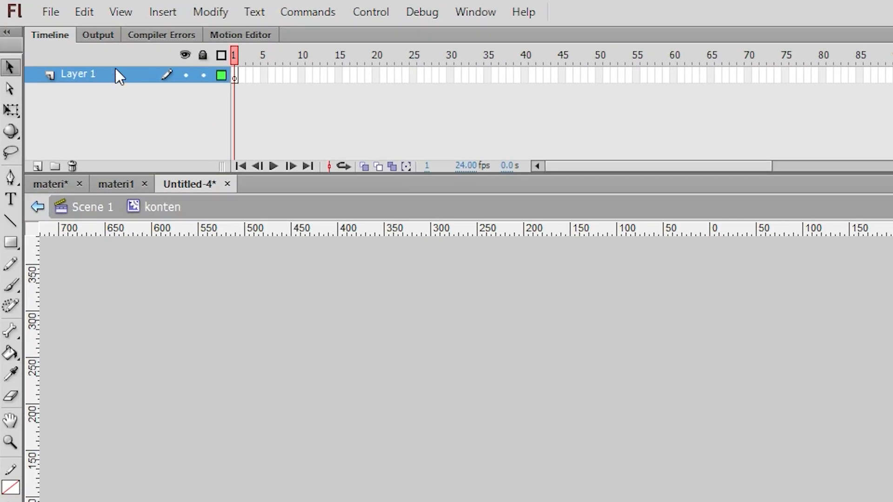
Rename Layer 1 of the konten symbol as "bg"
double_click(97, 73)
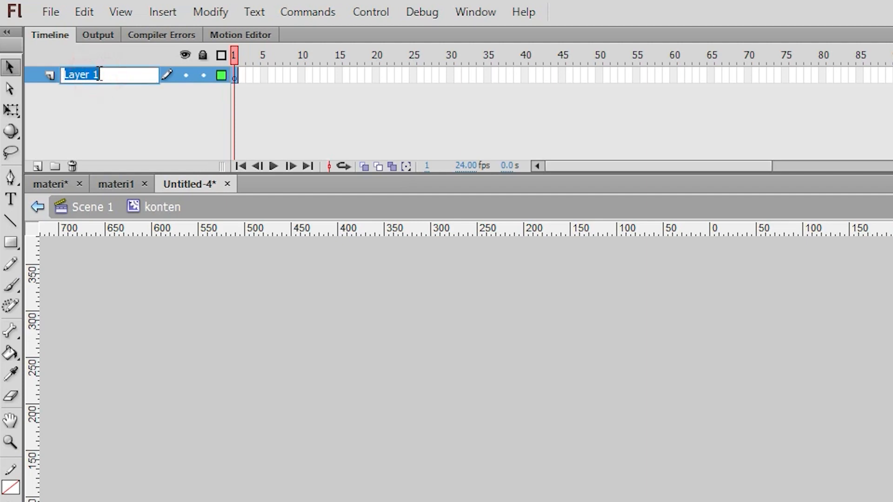
type("bg")
key("Return")
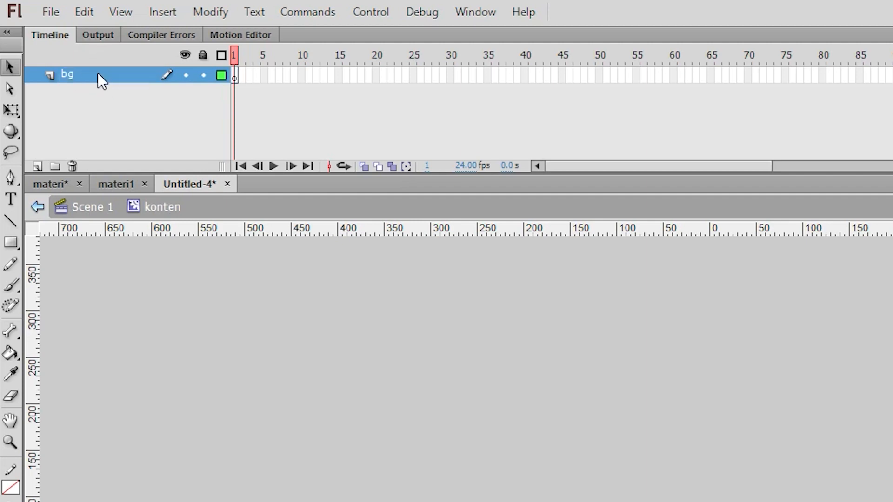
Draw a rectangle about 622 by 280 px with a semi-transparent white fill and no stroke on the bg layer
left_click(17, 242)
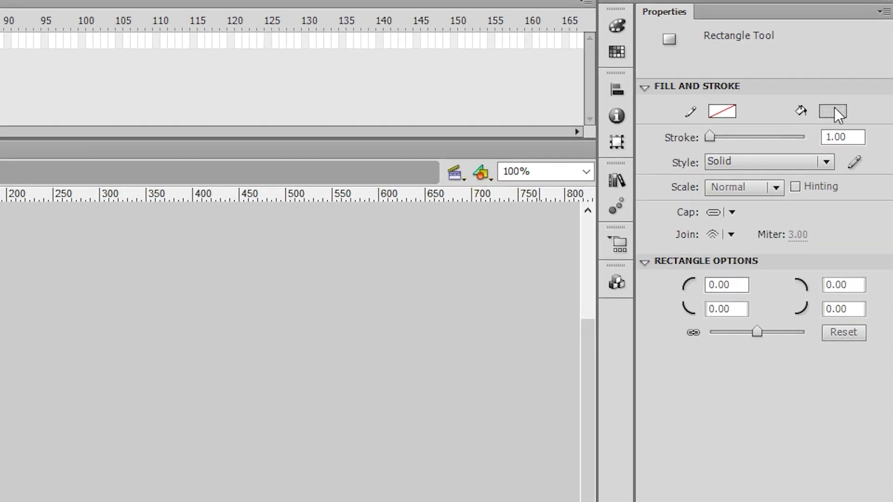
left_click(861, 73)
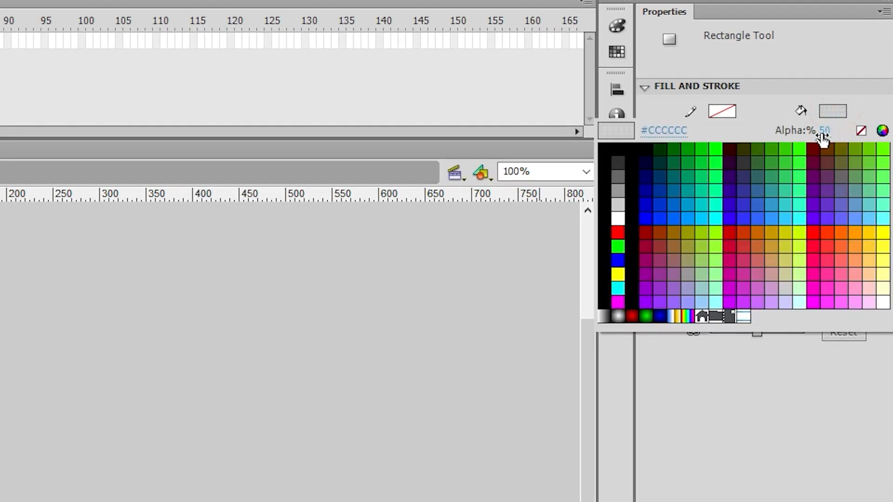
left_click(618, 217)
left_click(832, 111)
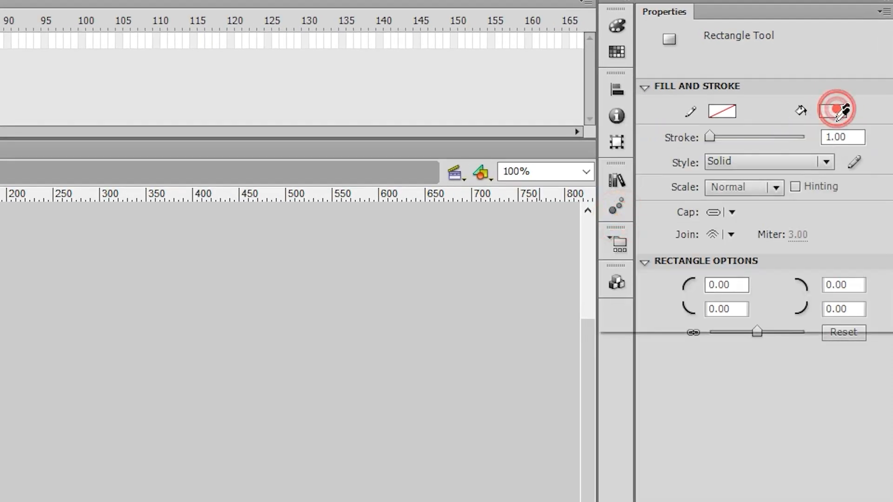
left_click(835, 133)
left_click(833, 111)
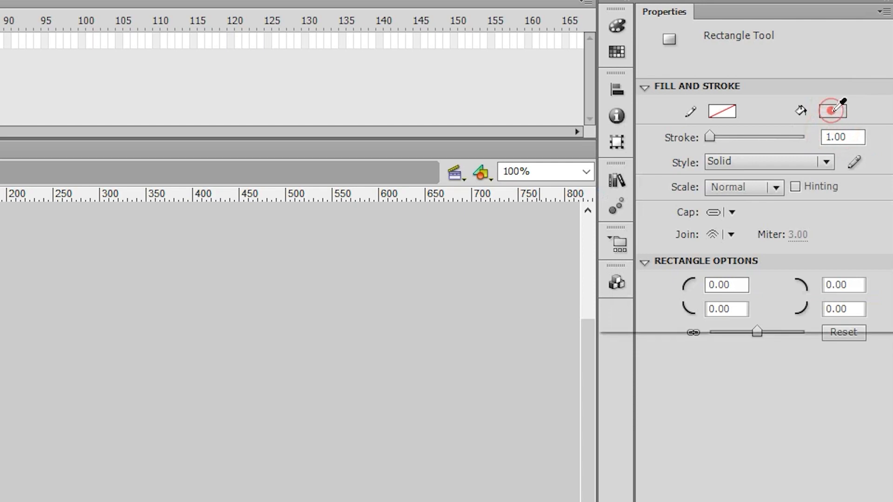
left_click(825, 129)
left_click_drag(860, 126, 888, 126)
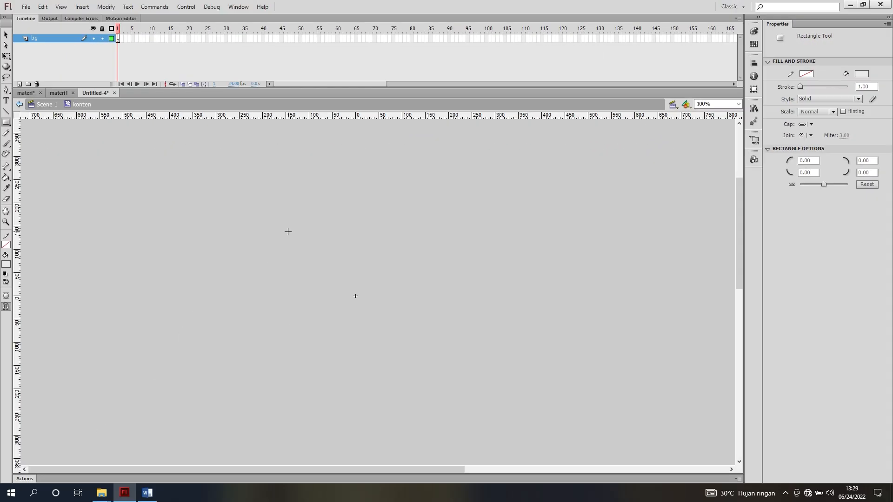
left_click_drag(288, 232, 578, 363)
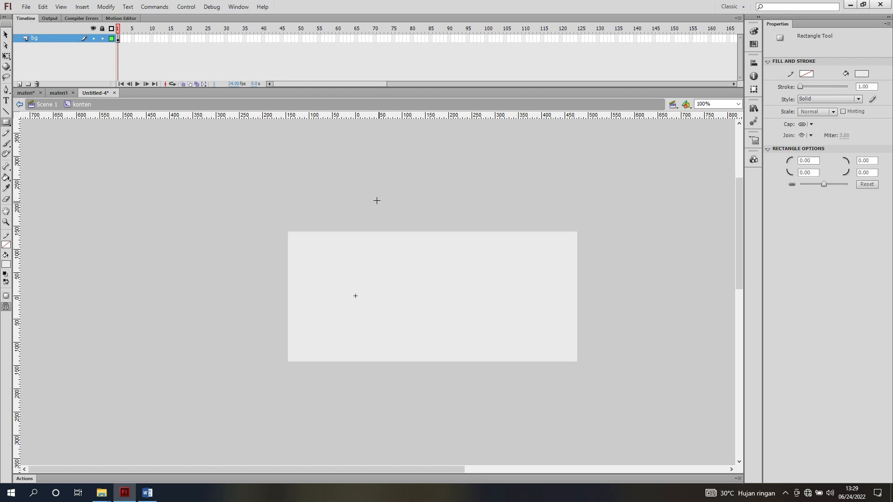
Align the rectangle's left and top edges to the symbol's registration point at X 0, Y 0
left_click(6, 35)
left_click(333, 255)
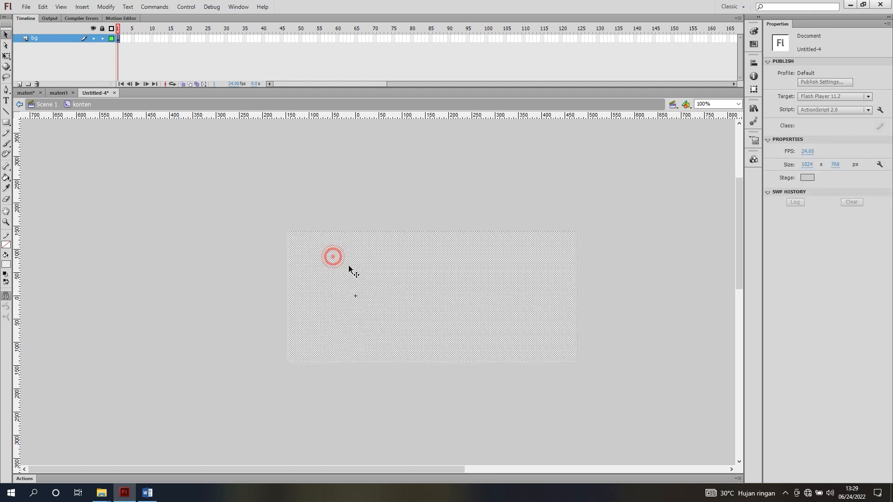
left_click_drag(323, 250, 389, 276)
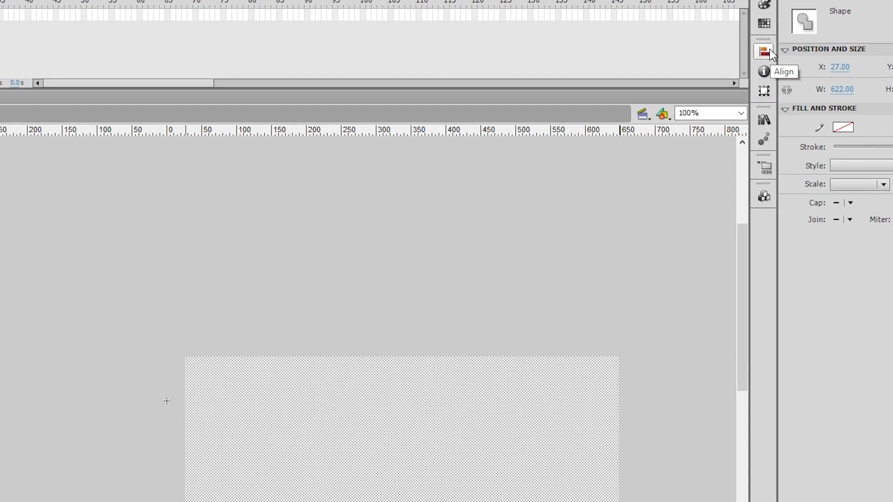
left_click(769, 52)
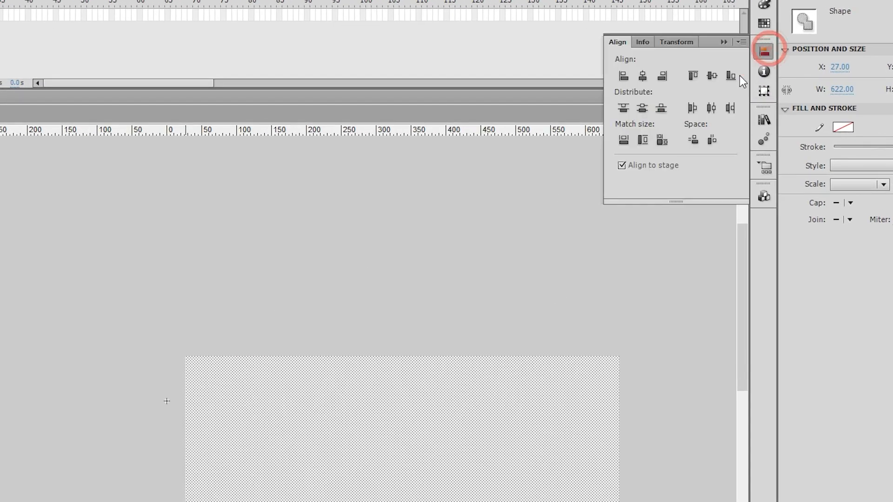
left_click(626, 77)
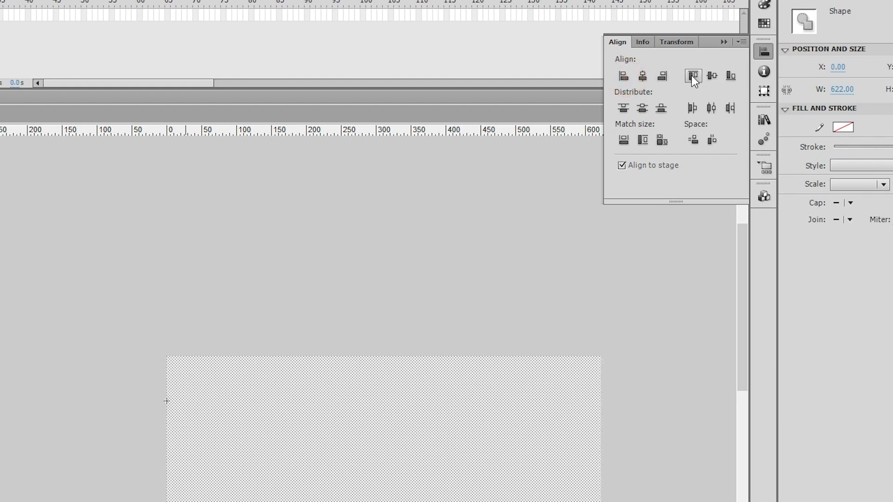
left_click(692, 77)
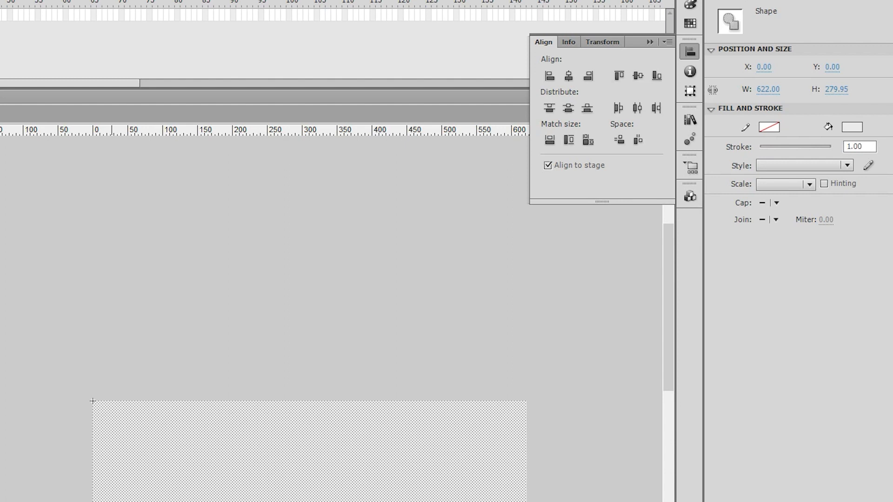
Set the background rectangle's width to 937
scroll(293, 442, "right", 10)
scroll(293, 442, "down", 5)
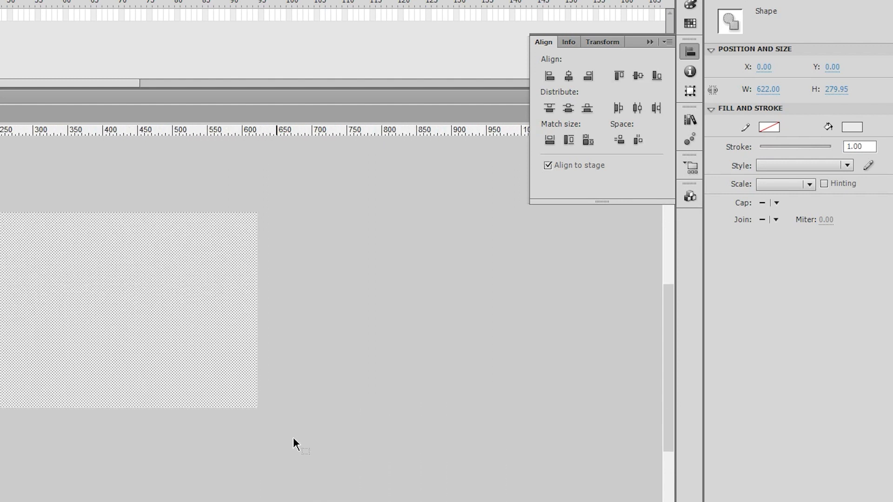
left_click(208, 287)
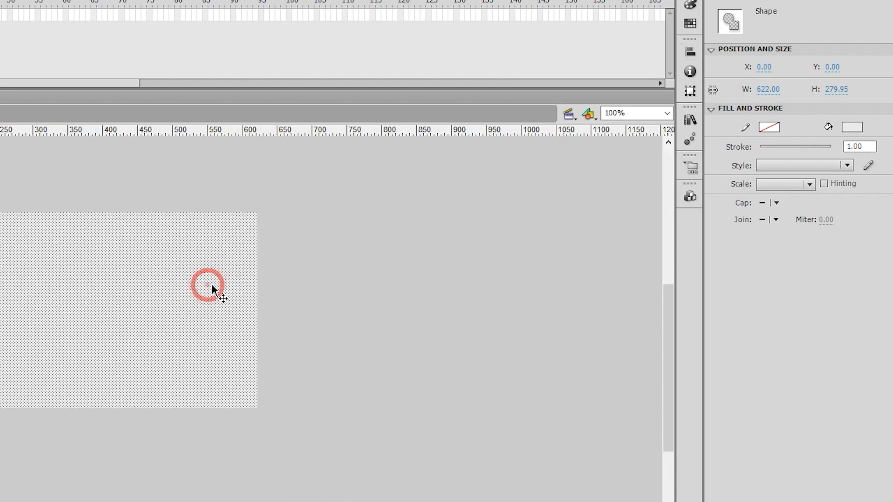
left_click(763, 90)
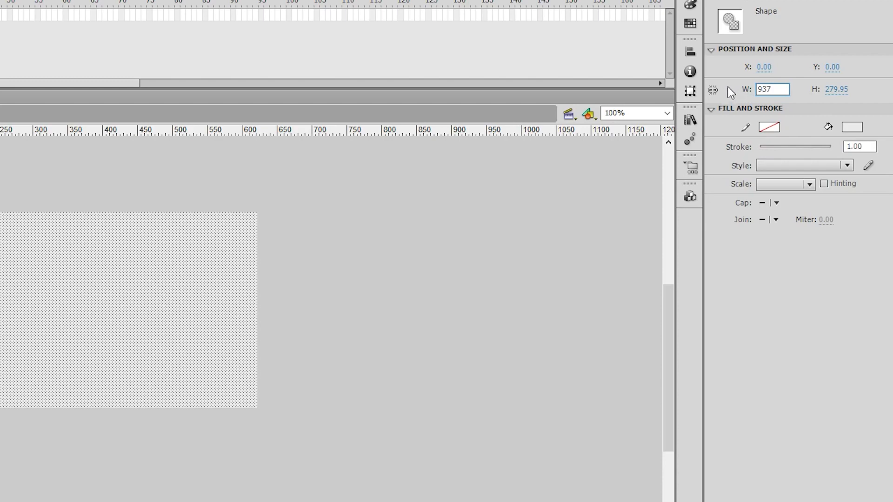
key("Return")
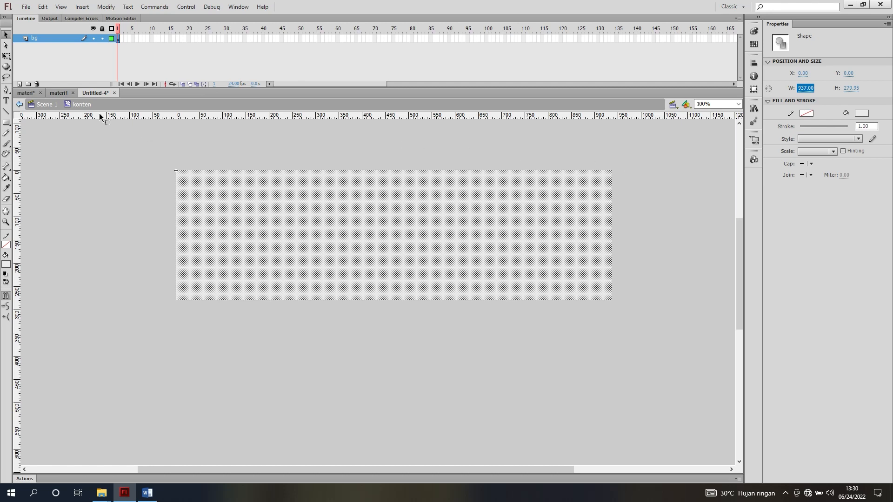
Stretch the bg rectangle downward with Free Transform to a height of about 1387 px
left_click(6, 56)
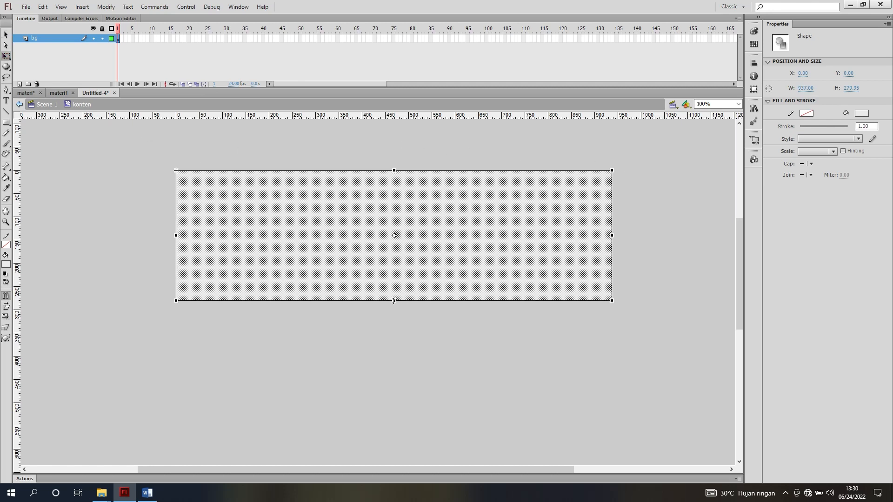
left_click_drag(393, 301, 413, 430)
scroll(412, 278, "down", 5)
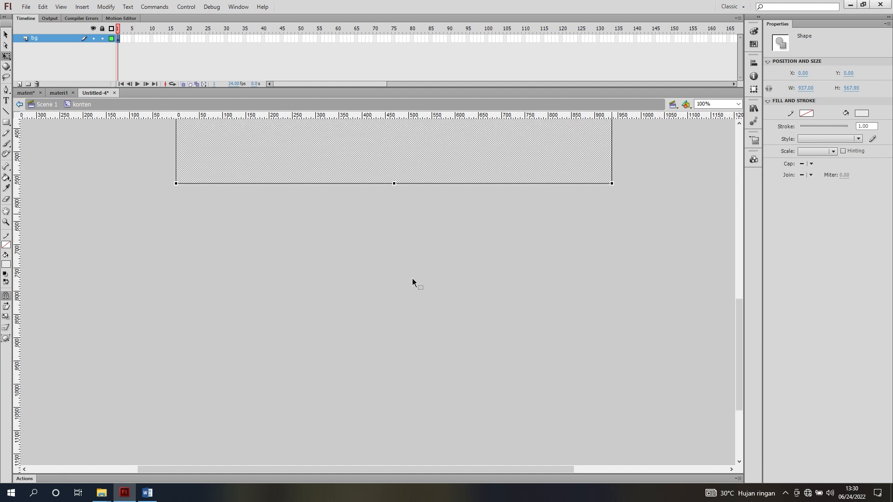
left_click_drag(394, 185, 390, 441)
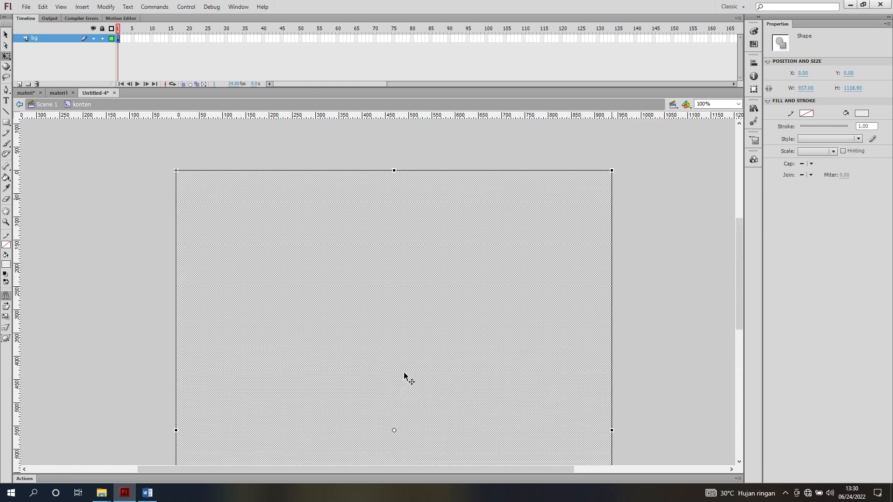
scroll(406, 372, "up", 1)
scroll(406, 372, "down", 4)
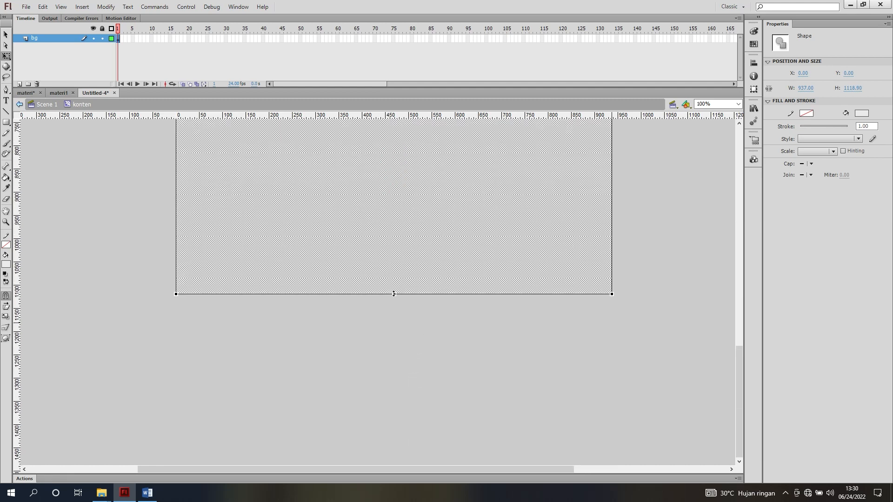
left_click_drag(394, 294, 399, 418)
scroll(395, 288, "up", 10)
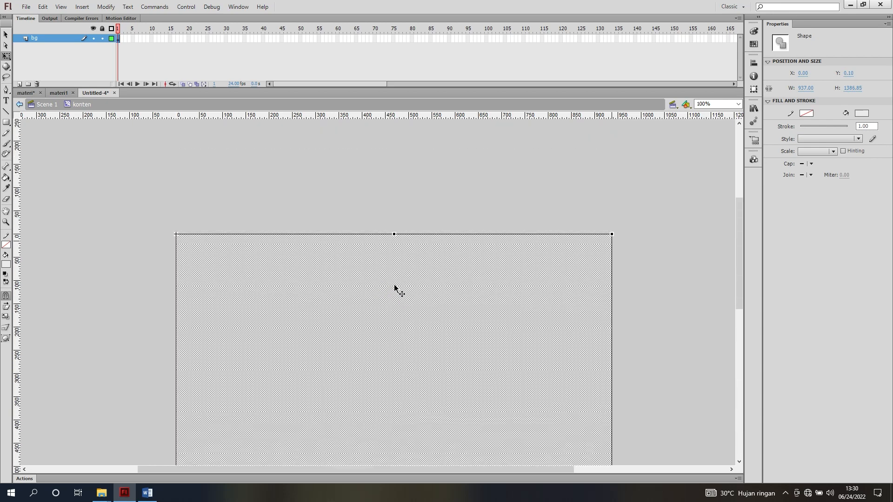
scroll(394, 285, "down", 2)
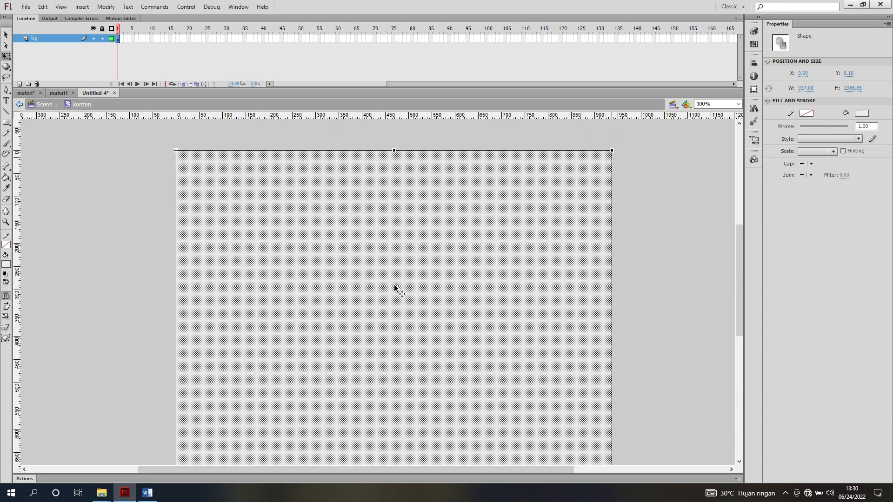
key("v")
Lock the bg layer and add a new layer named "konten" above it
left_click(102, 39)
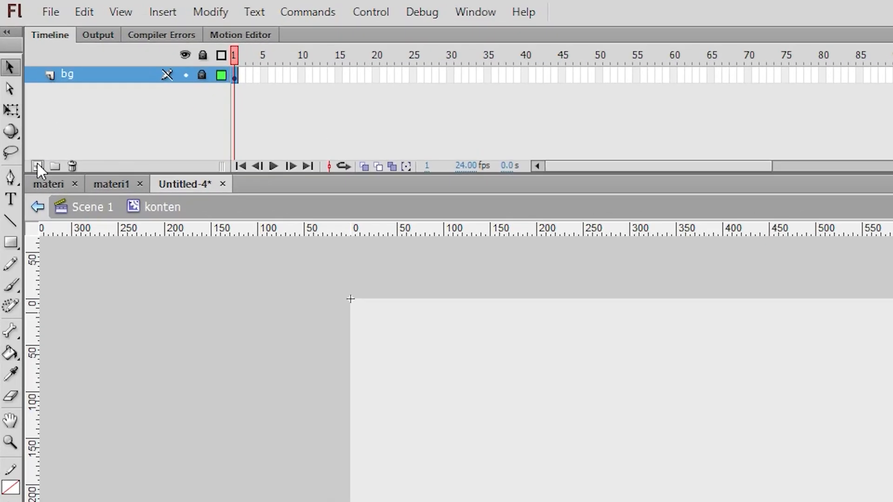
left_click(19, 84)
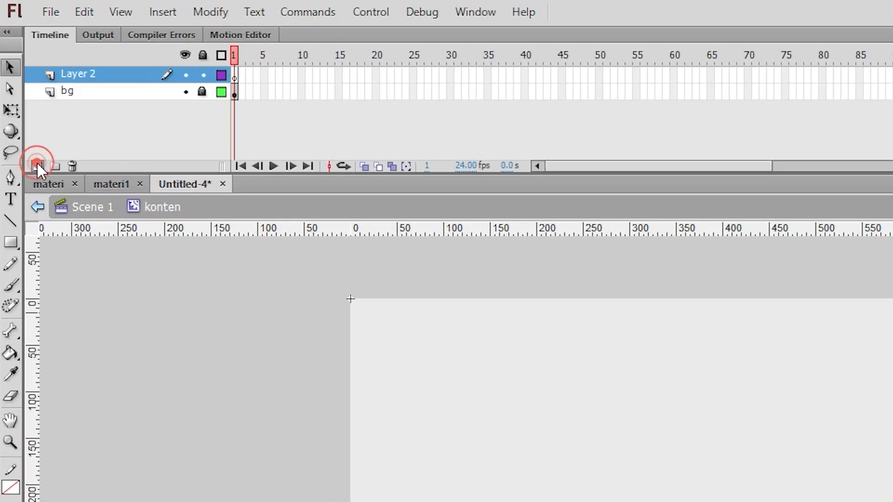
double_click(86, 77)
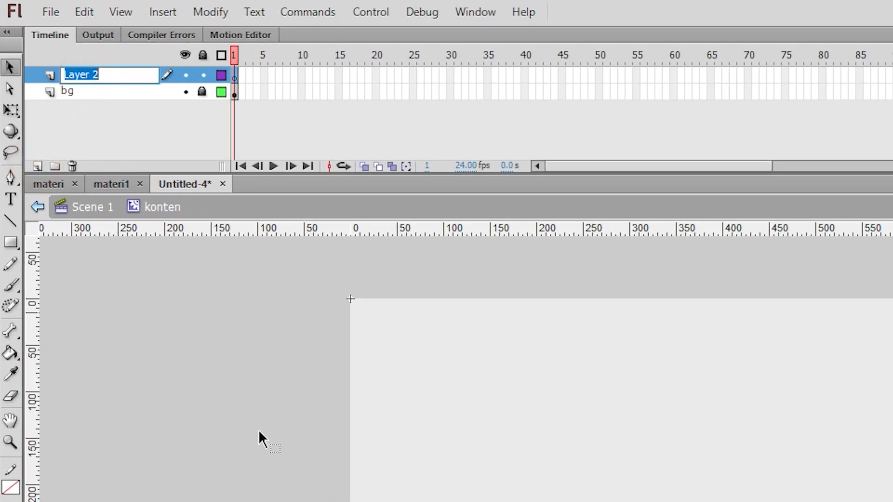
type("konte")
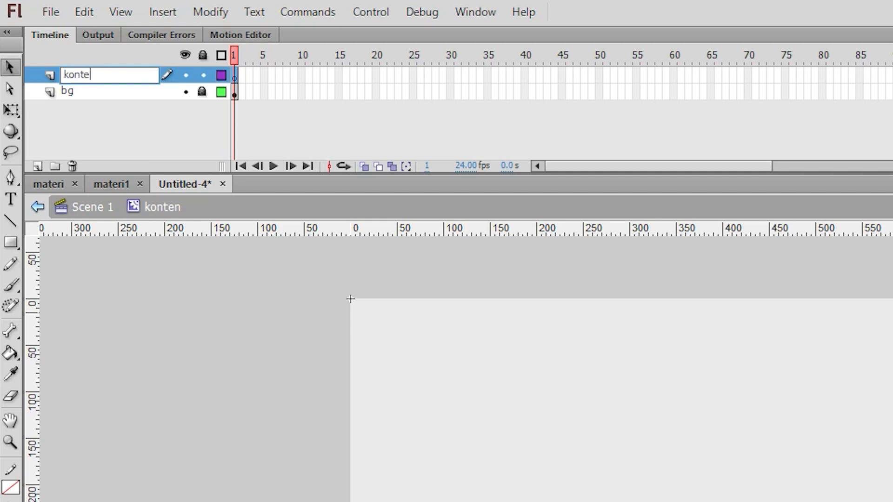
type("n")
key("Return")
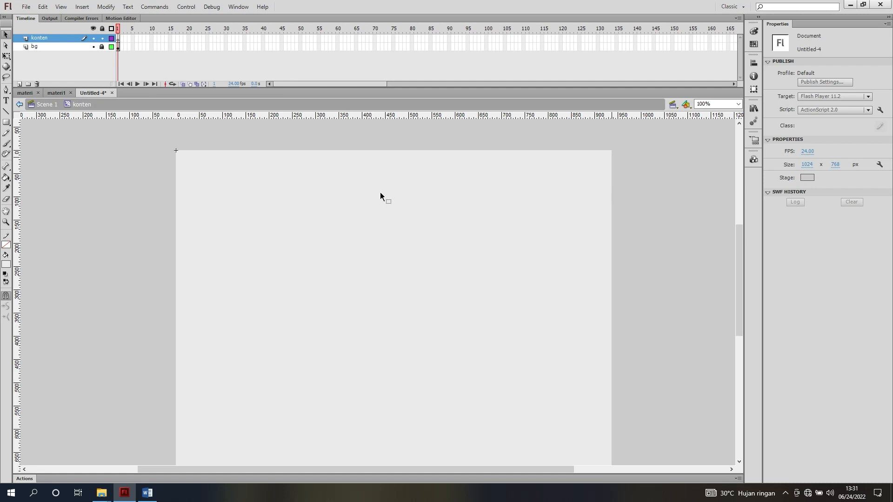
Open the konten symbol in the materi1 document and examine its layout of images, texts and video button
left_click(54, 93)
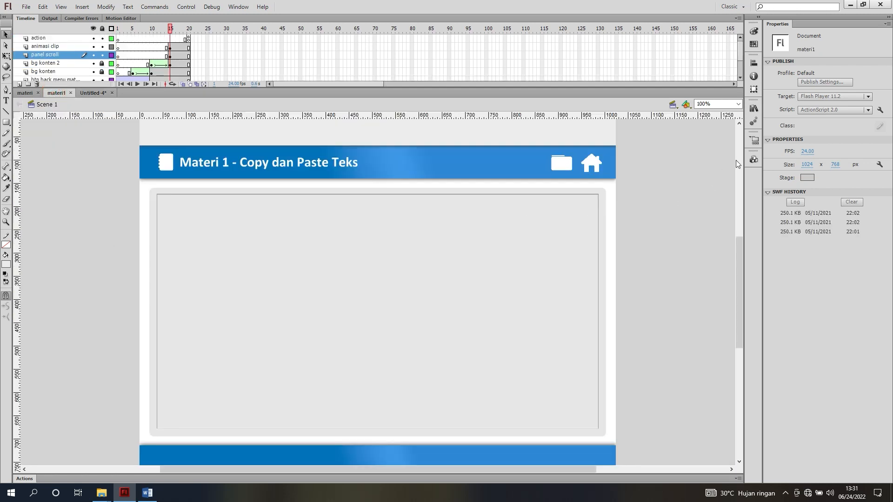
left_click(753, 108)
scroll(678, 246, "down", 6)
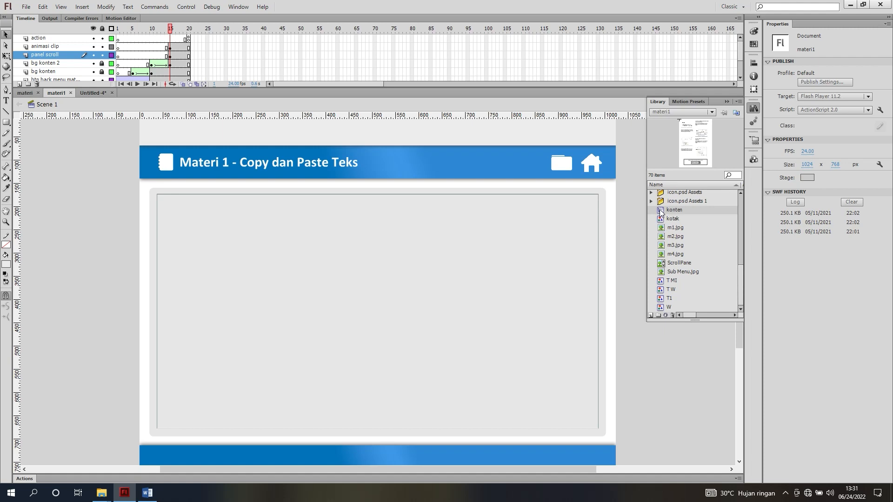
double_click(672, 210)
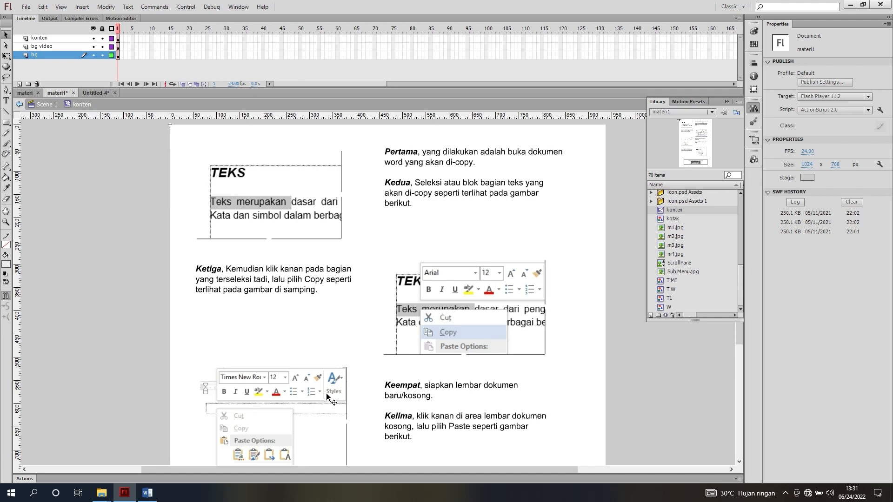
scroll(321, 390, "down", 3)
scroll(316, 386, "down", 9)
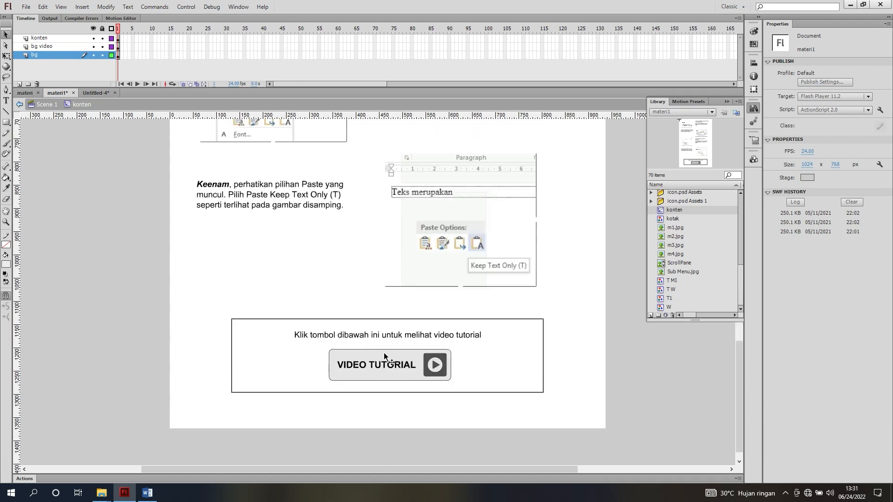
scroll(382, 358, "up", 11)
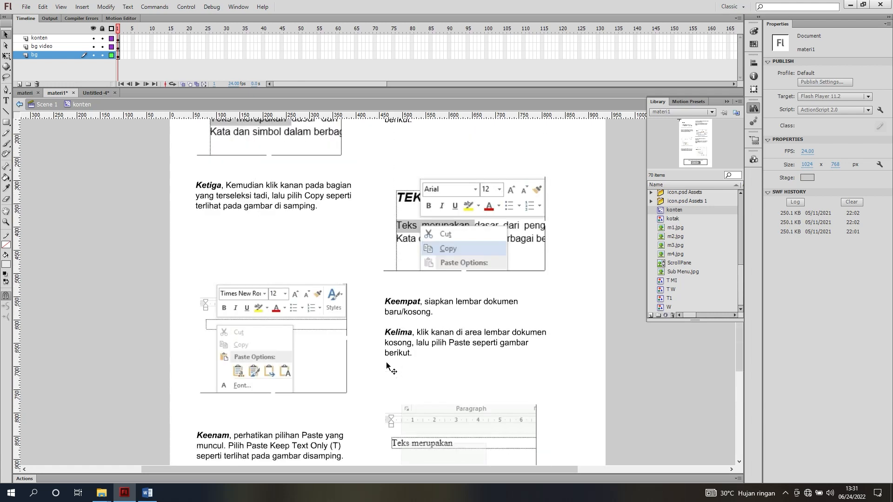
Return to Untitled-4, unlock the bg layer, set its rectangle's fill to solid white #FFFFFF, and lock the layer again
left_click(95, 93)
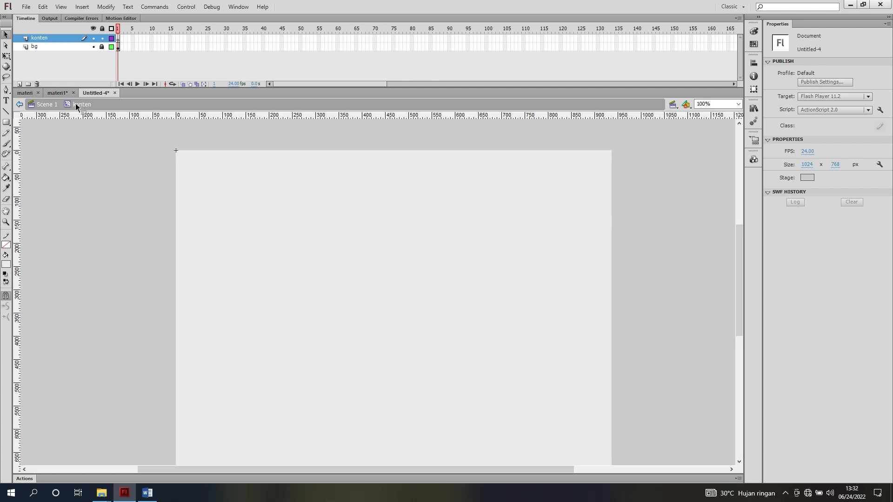
left_click(102, 46)
left_click(235, 195)
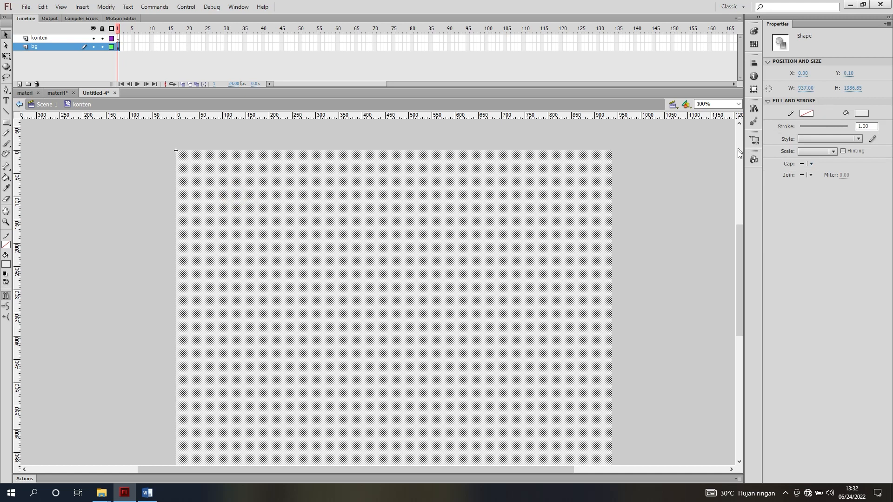
left_click(860, 113)
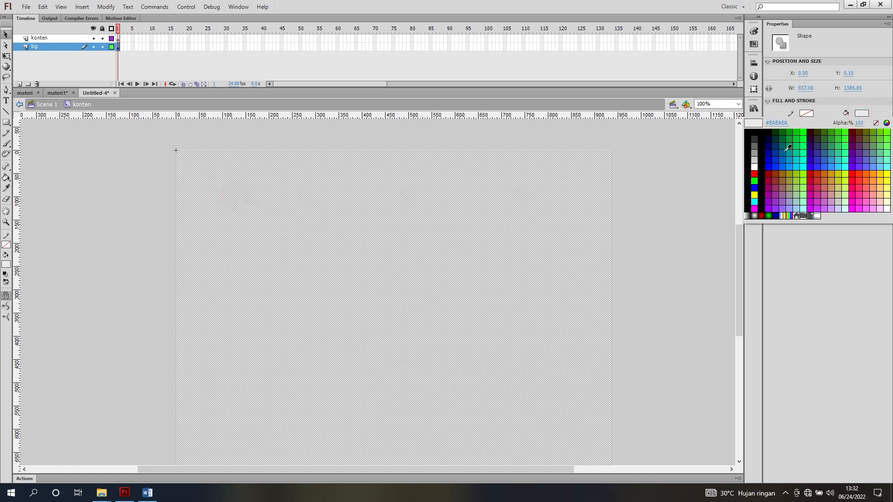
left_click(754, 166)
left_click(861, 113)
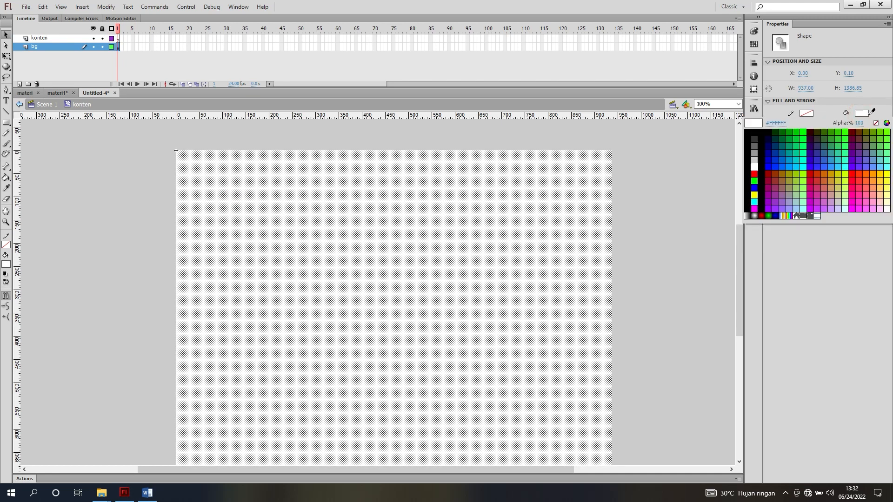
left_click(707, 160)
left_click(707, 161)
left_click(557, 178)
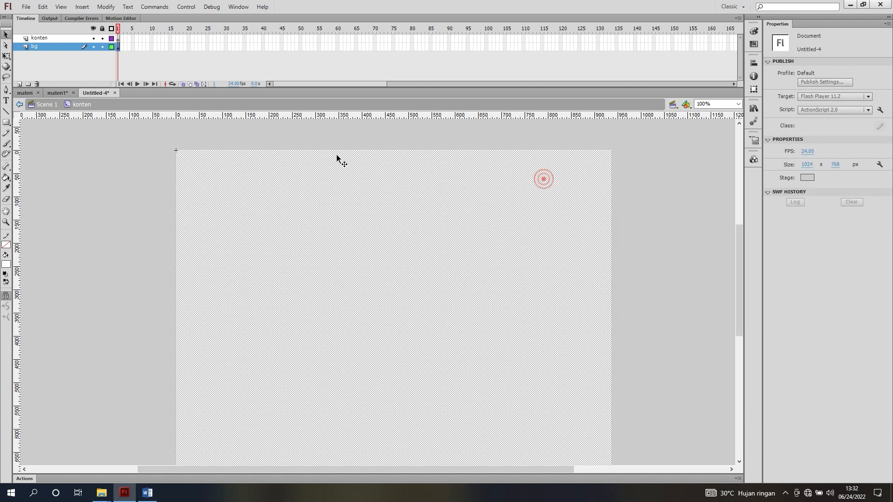
left_click(102, 46)
left_click(140, 169)
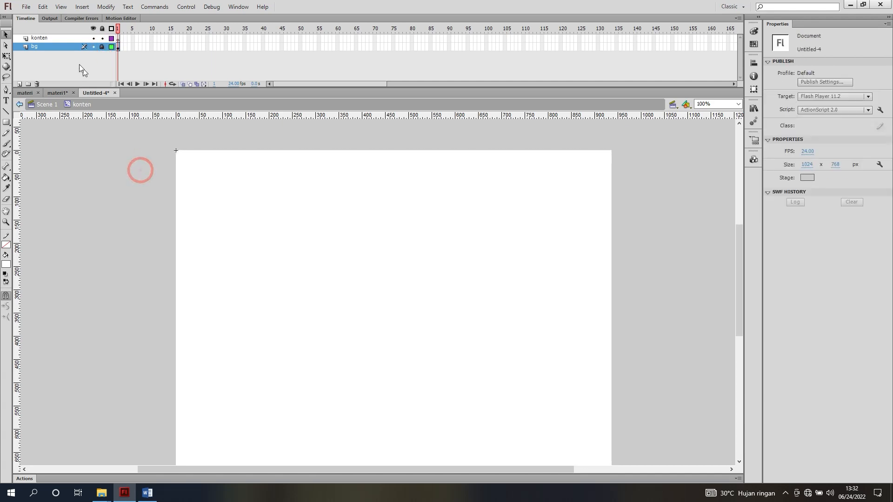
Place the m1 image from the Konten Materi folder on the konten layer
left_click(66, 38)
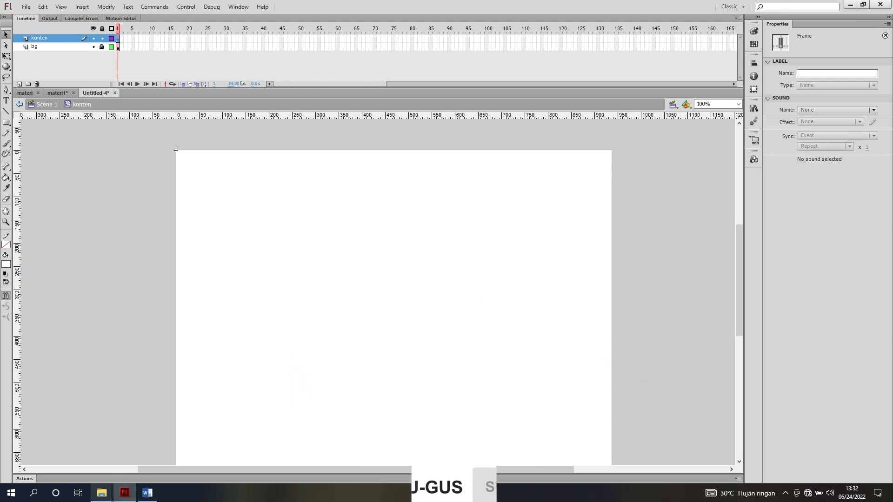
mouse_move(102, 492)
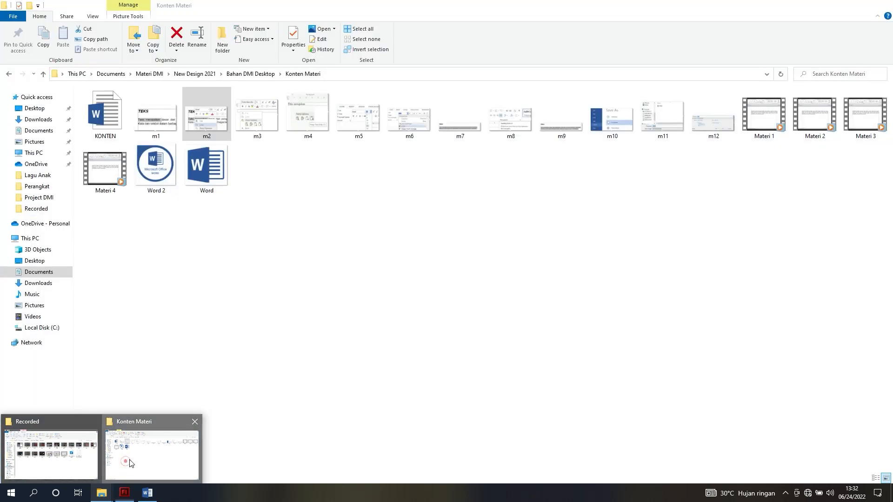
left_click(126, 465)
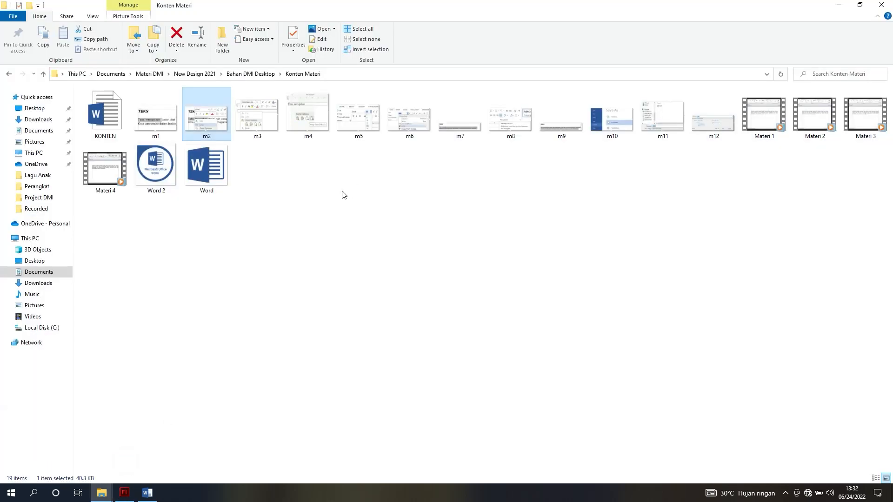
left_click(160, 125)
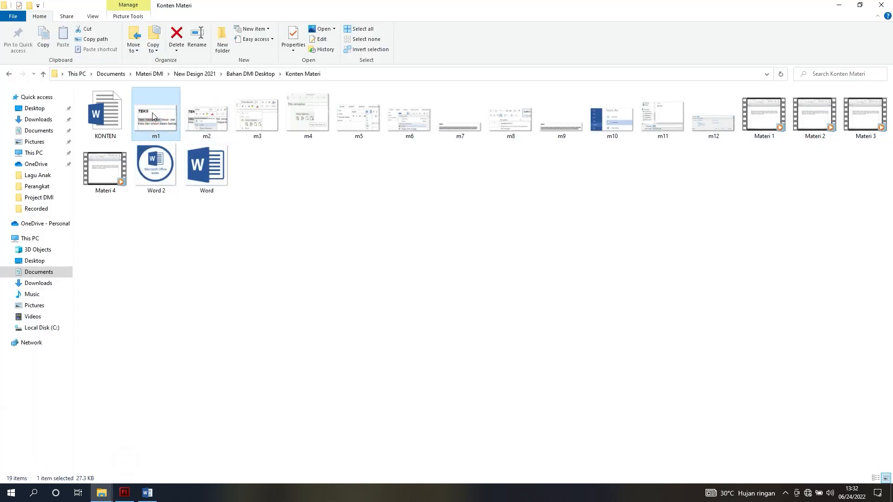
left_click_drag(152, 113, 260, 266)
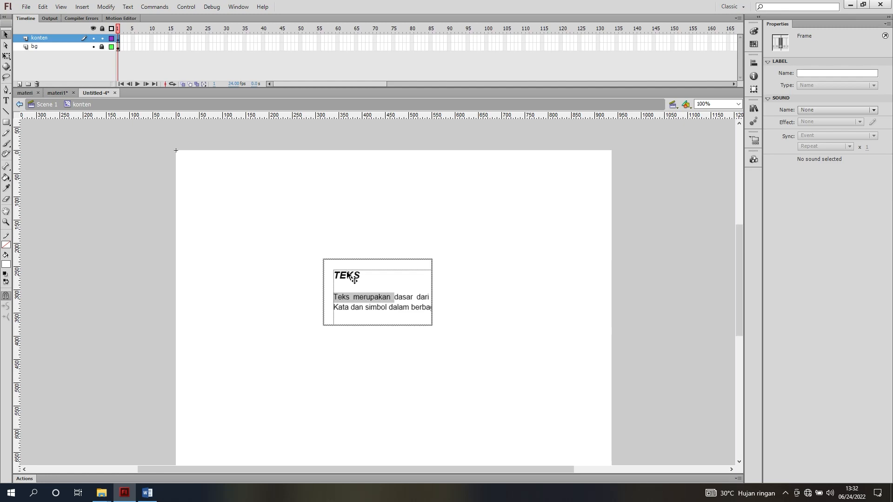
Move the m1 image to the white background's upper-left area, about 50 px from its left and top edges
left_click_drag(346, 272, 224, 188)
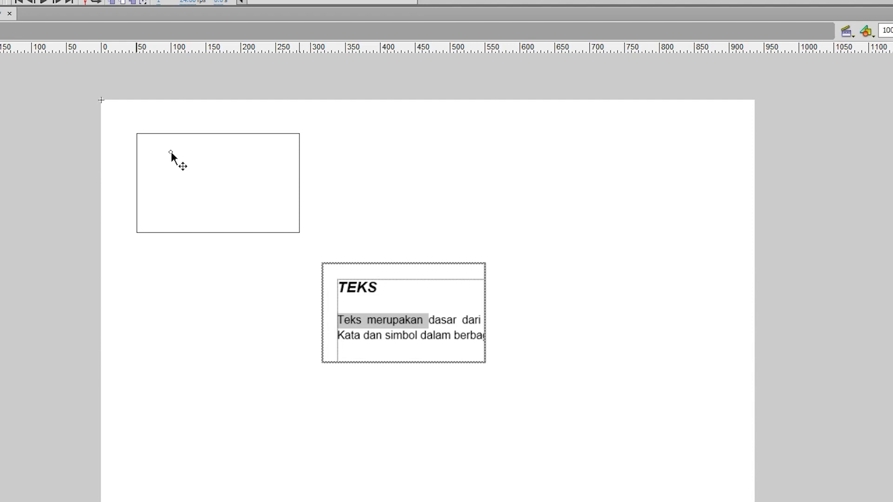
left_click_drag(172, 152, 171, 154)
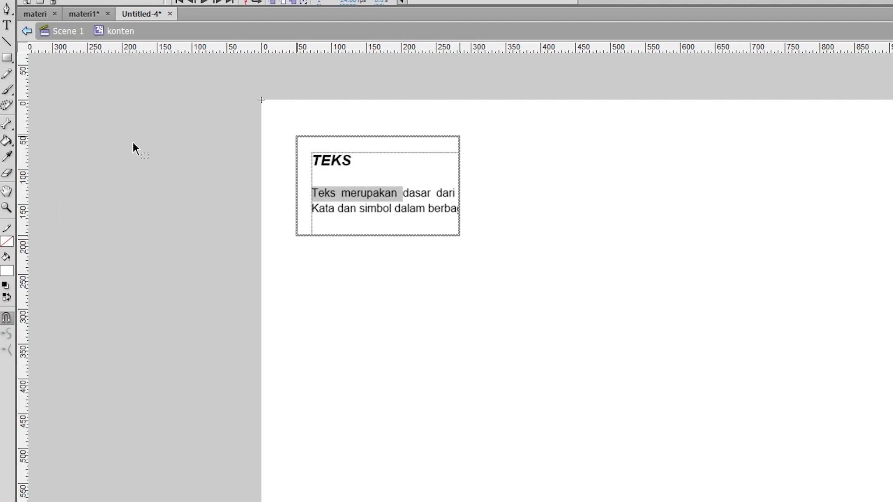
left_click(140, 182)
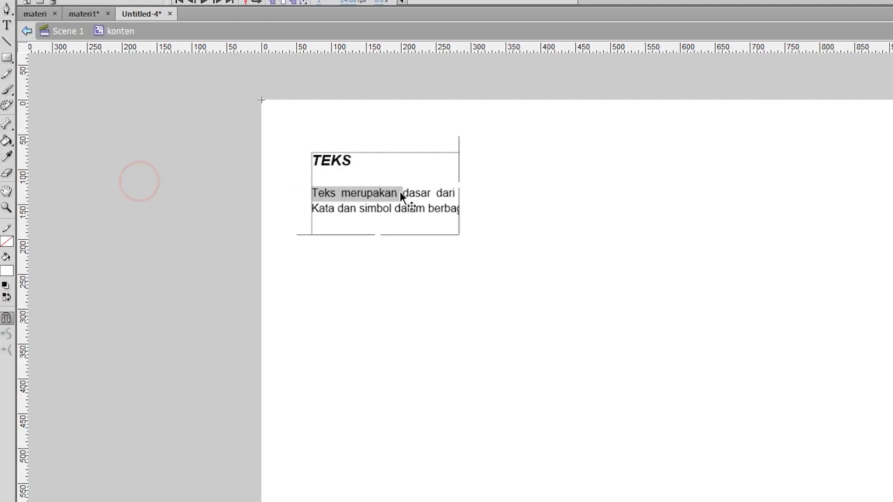
Enlarge the m1 image from its lower-right corner to about 385 by 235 px
left_click(359, 203)
key("q")
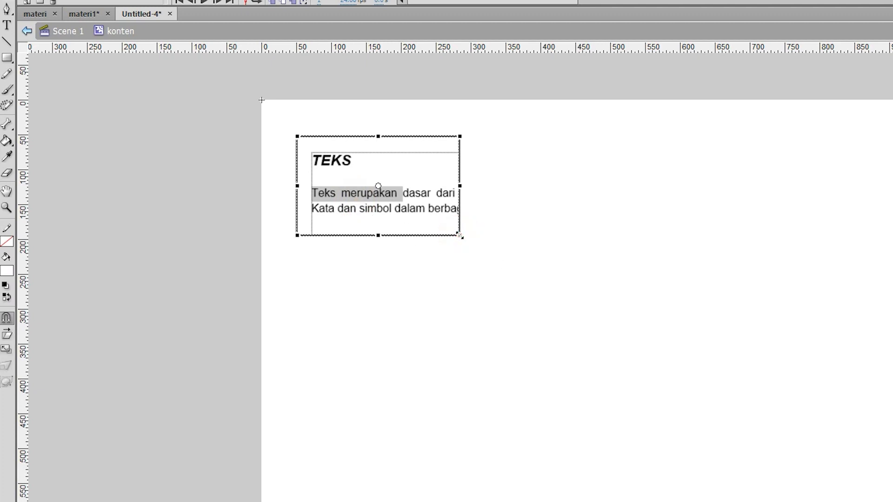
left_click_drag(459, 236, 566, 331)
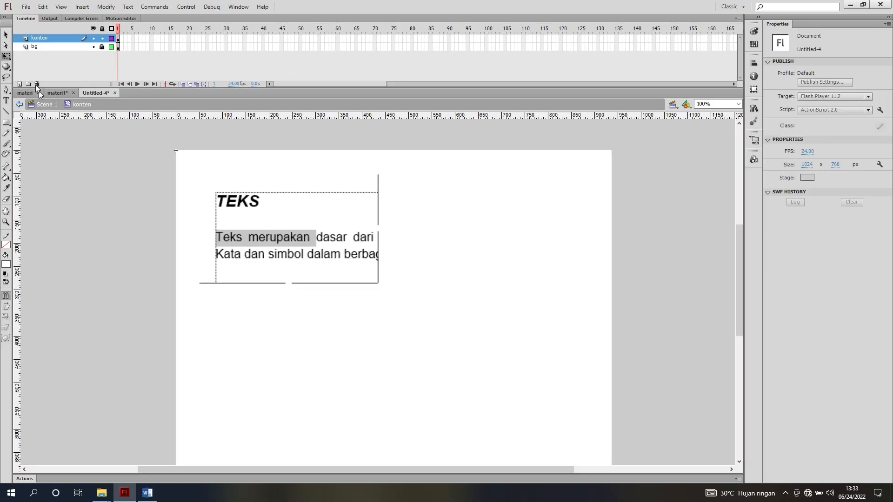
key("v")
Copy the "Pertama" and "Kedua" paragraphs from the KONTEN document in Word and return to Flash
left_click(147, 493)
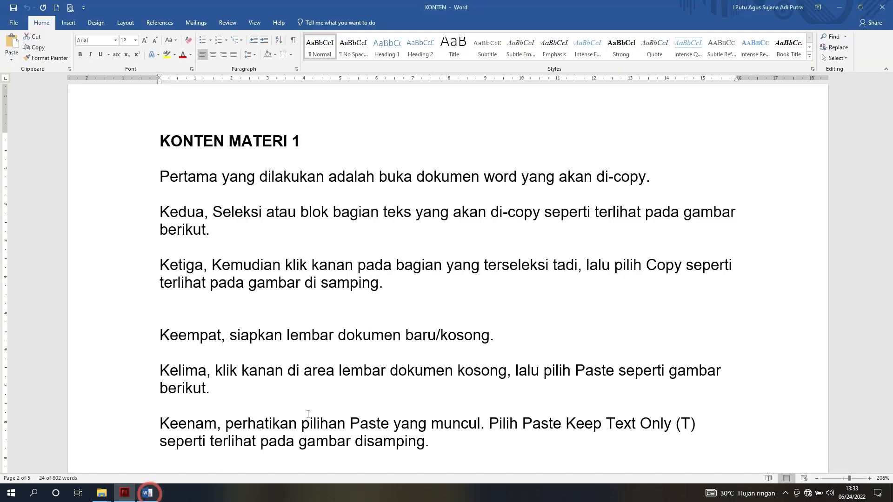
left_click(301, 180)
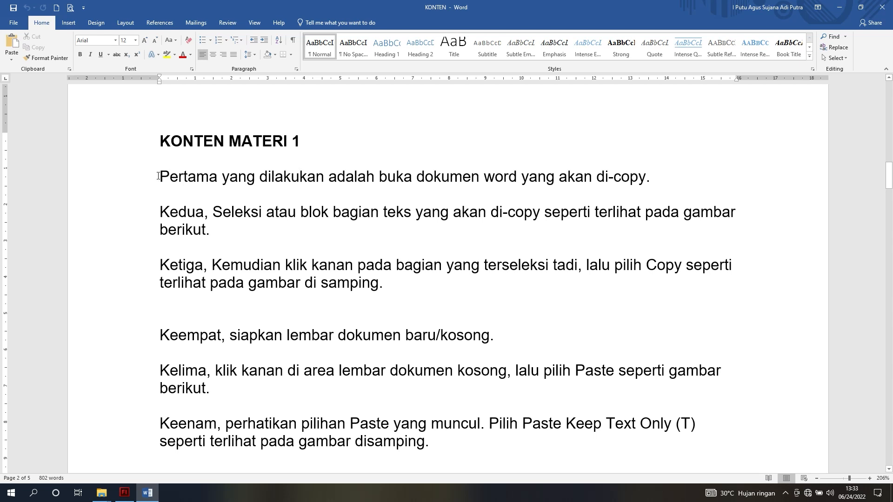
left_click_drag(158, 176, 241, 238)
key("ctrl+c")
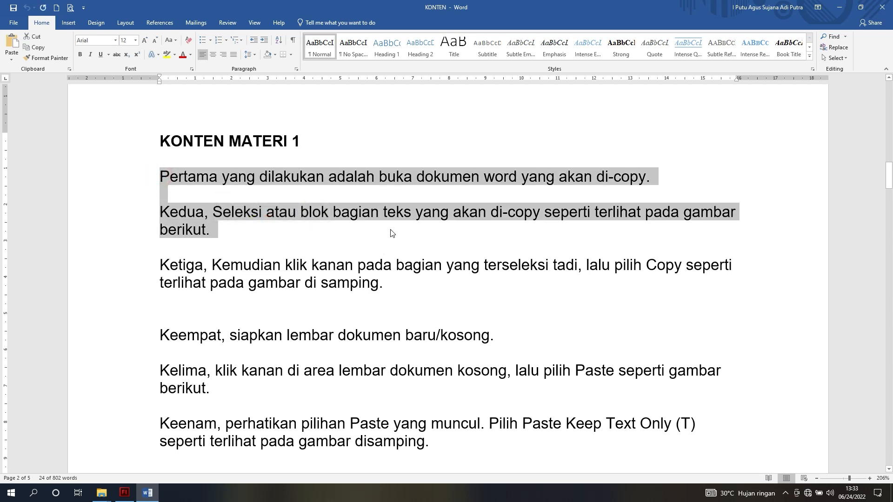
left_click(124, 493)
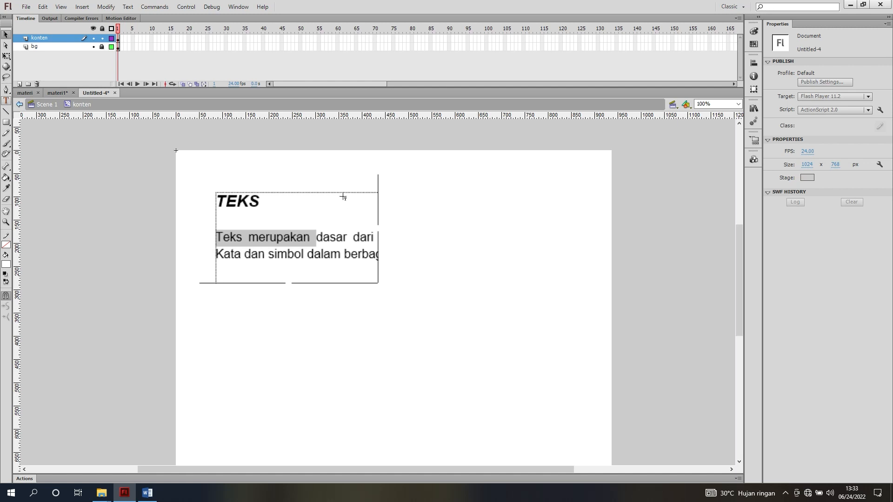
Add a static text box about 373 px wide beside the m1 image and paste the copied paragraphs into it
key("t")
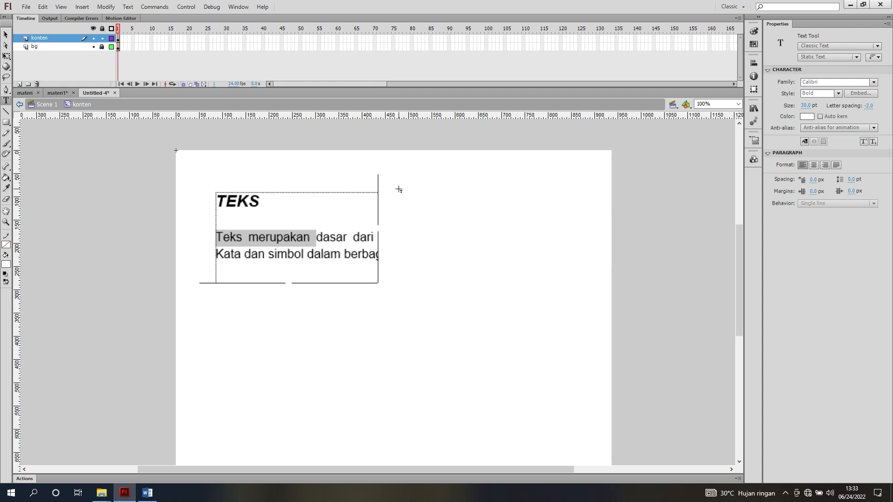
left_click_drag(398, 175, 571, 192)
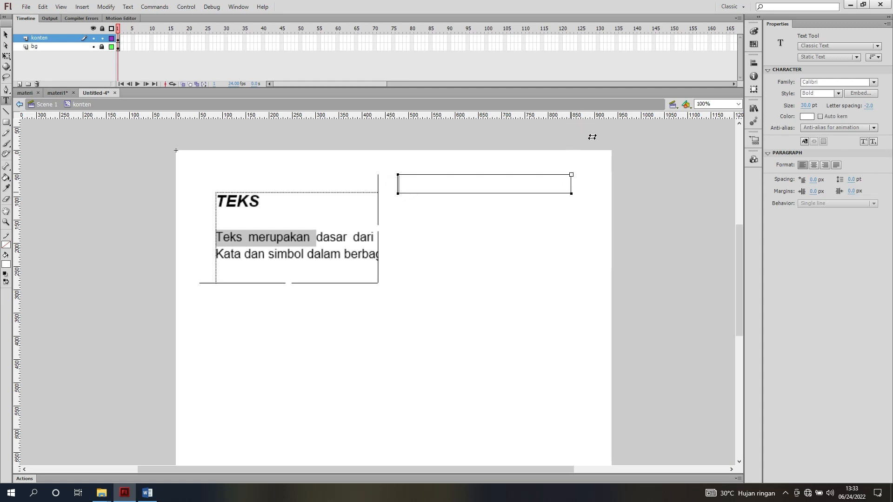
left_click(454, 182)
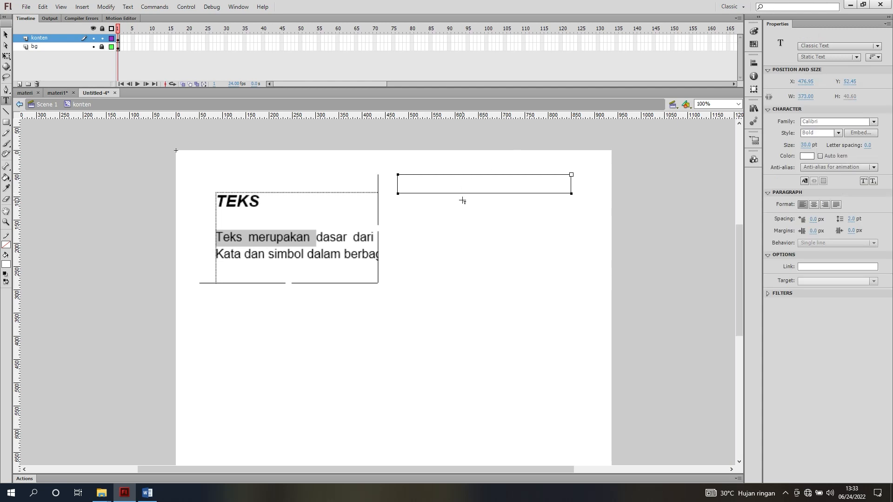
key("ctrl+v")
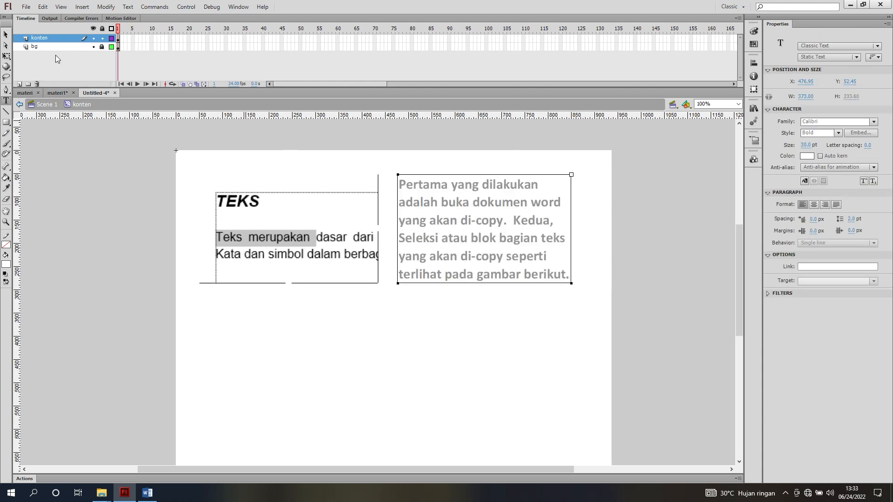
Format the pasted text as Arial Regular, 18 pt, in black
left_click(6, 34)
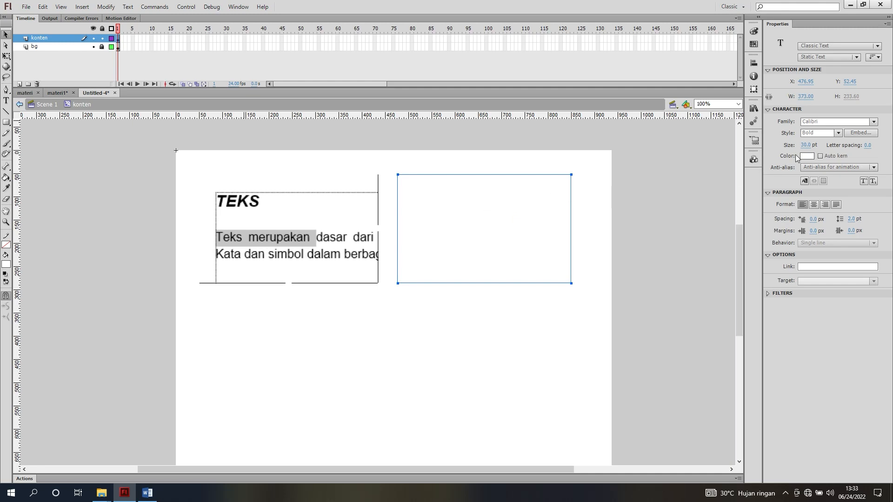
left_click_drag(545, 470, 489, 470)
left_click(831, 123)
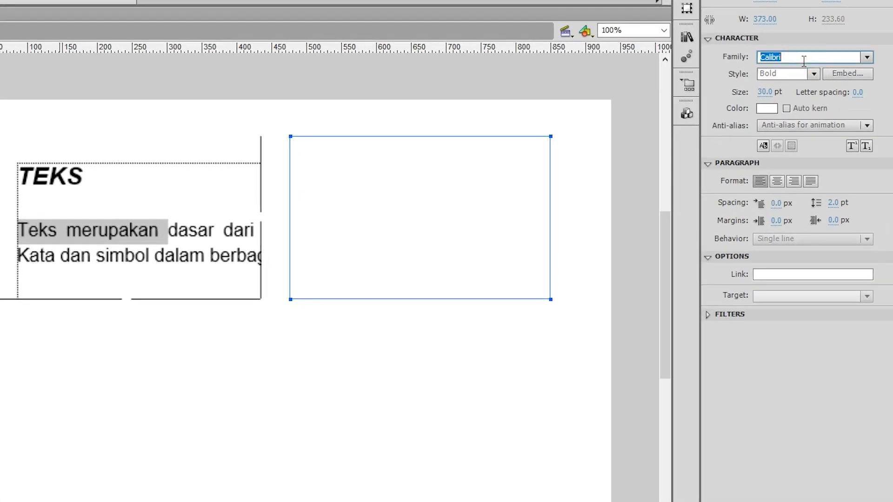
type("Arial")
left_click(813, 74)
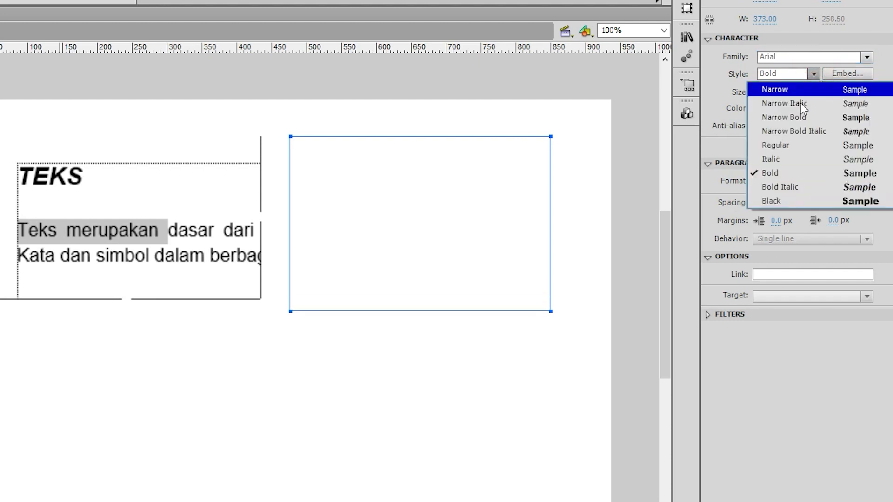
left_click(781, 146)
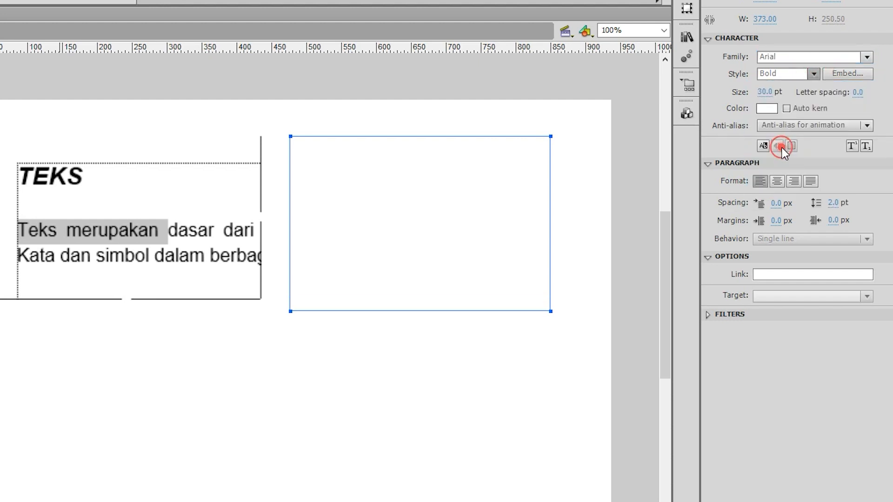
left_click(767, 92)
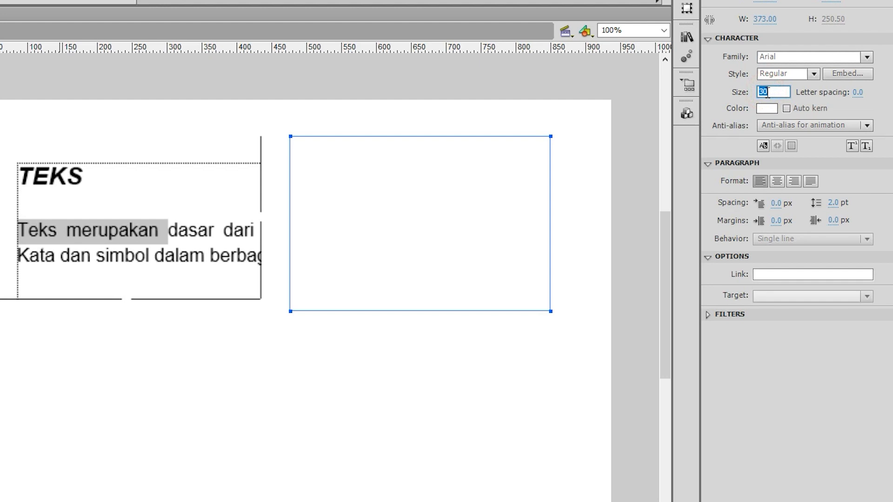
type("18")
key("Return")
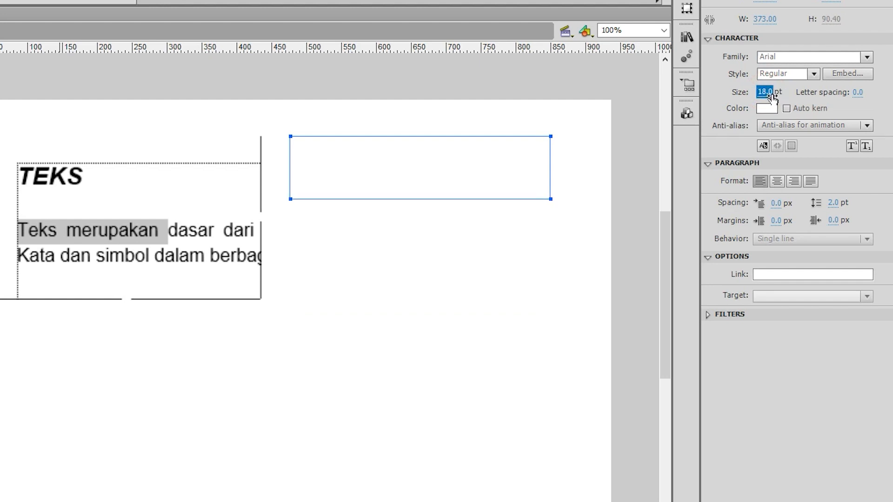
left_click(766, 109)
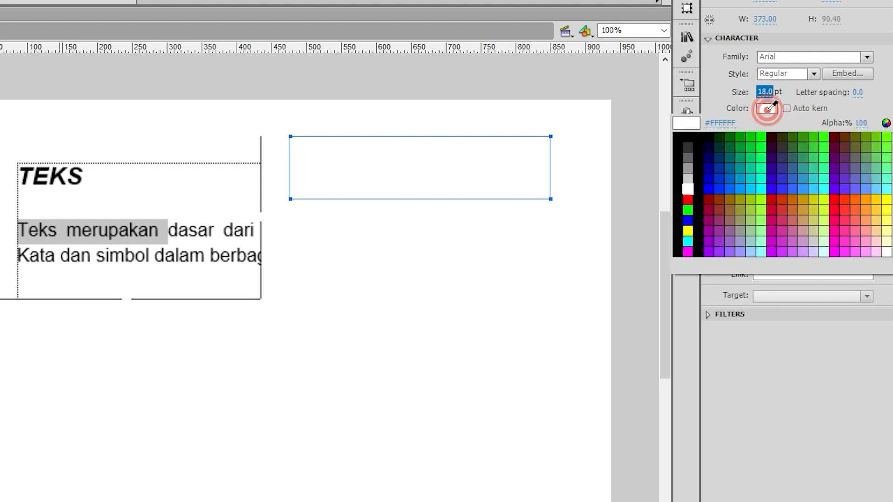
left_click(680, 138)
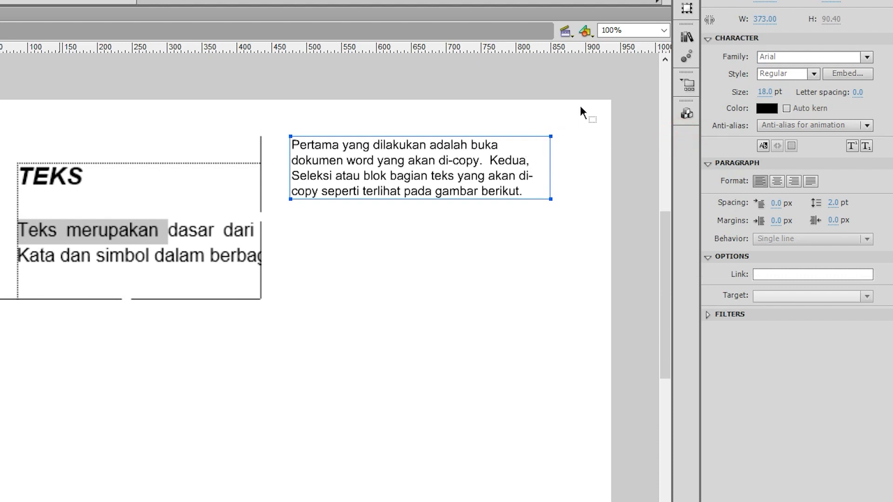
Split the text before "Kedua" so that it starts a new paragraph after a blank line
left_click(628, 30)
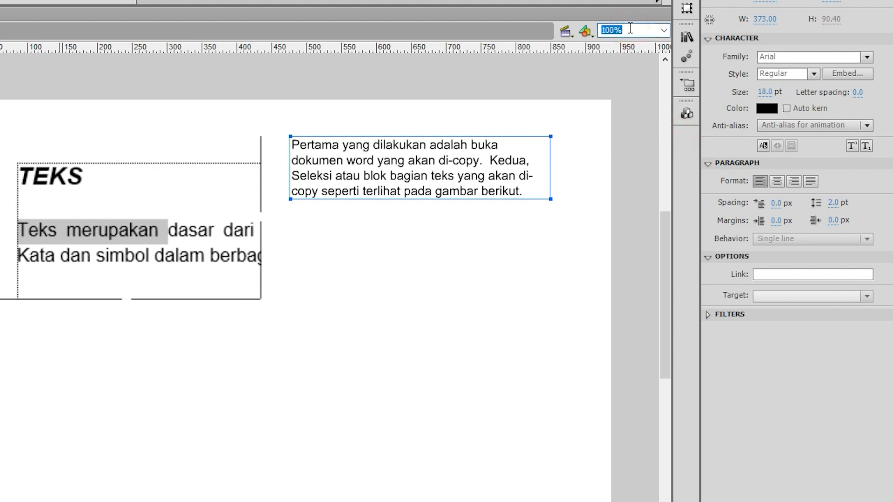
type("125")
key("Return")
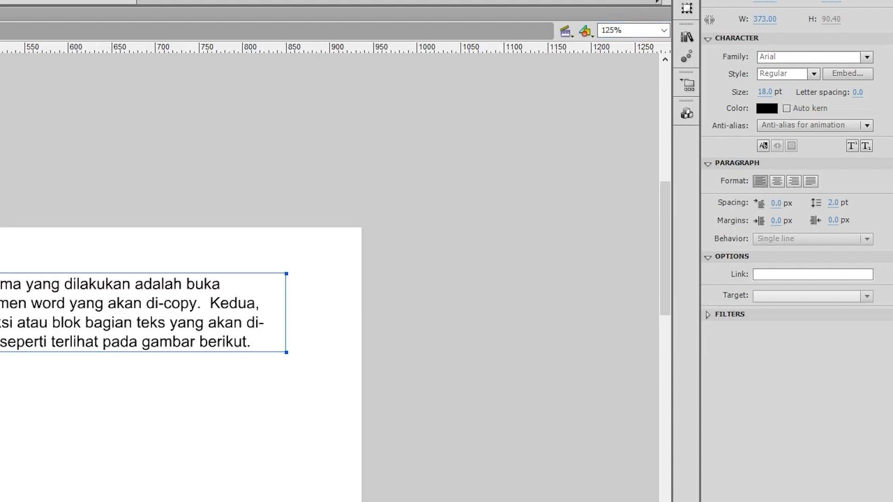
scroll(325, 279, "down", 3)
left_click_drag(437, 501, 386, 501)
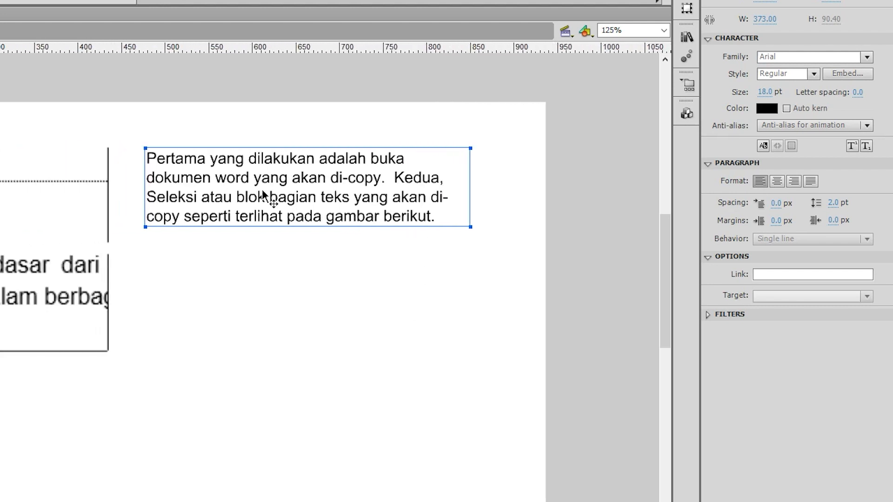
left_click(393, 183)
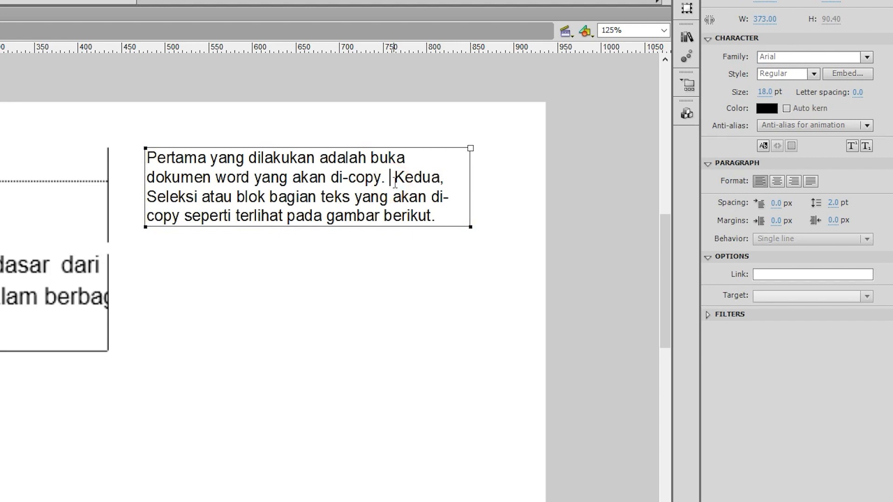
key("Return")
key("Return")
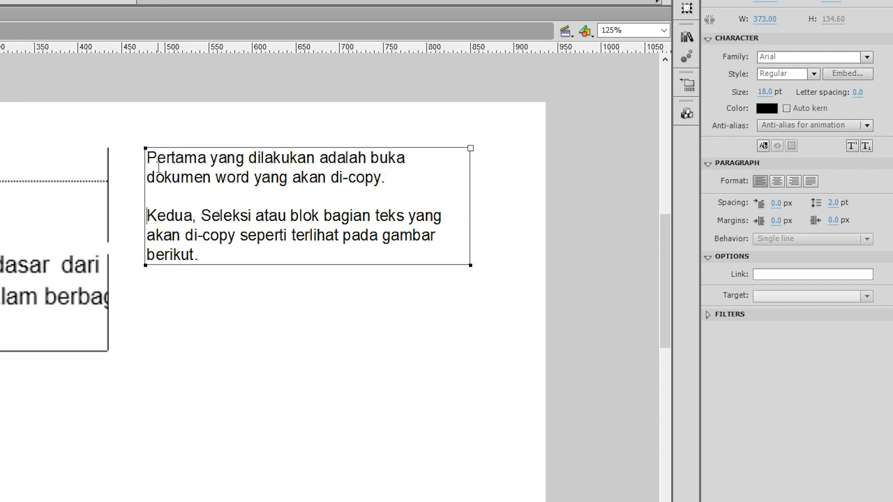
Set the words "Pertama" and "Kedua" in the text block to Bold Italic
left_click_drag(147, 158, 205, 158)
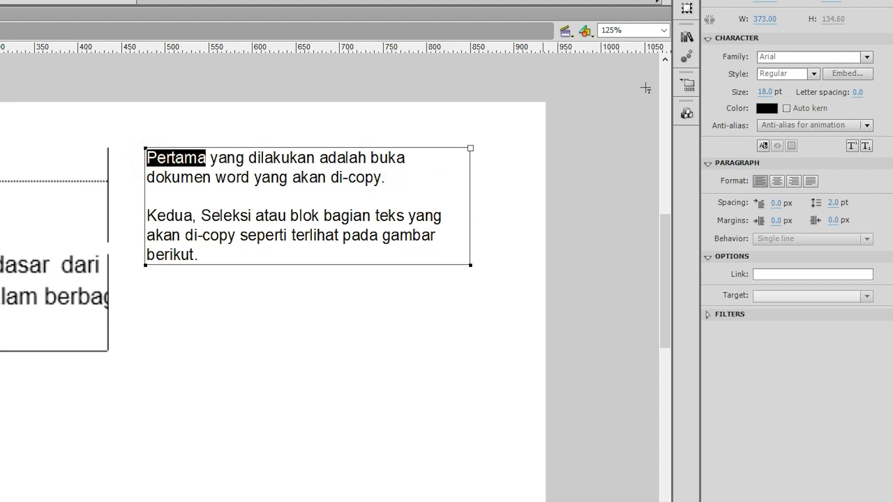
left_click(814, 75)
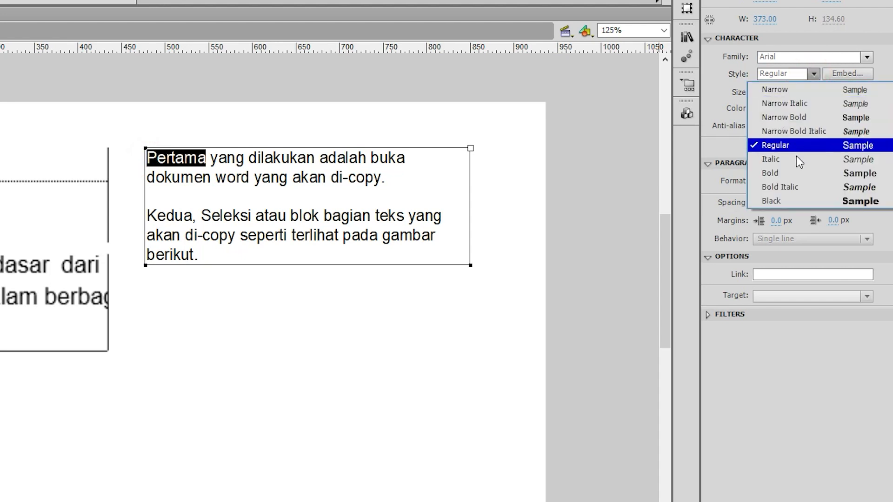
left_click(789, 180)
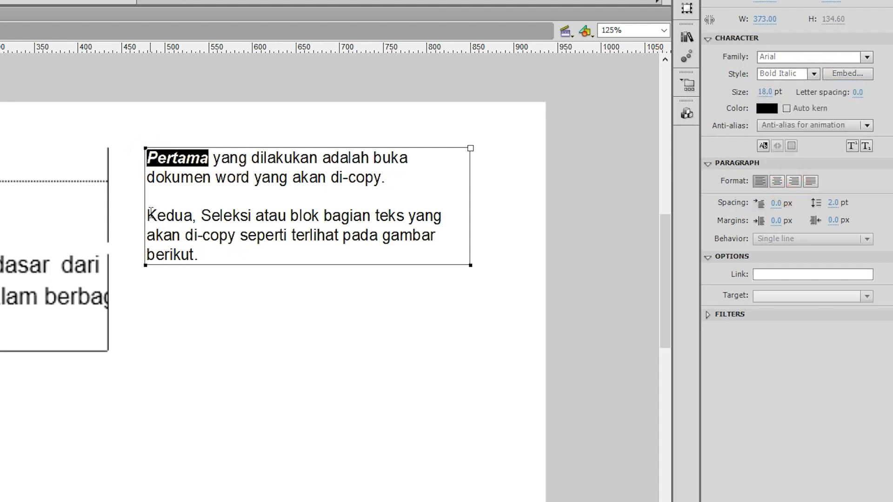
left_click_drag(147, 215, 192, 216)
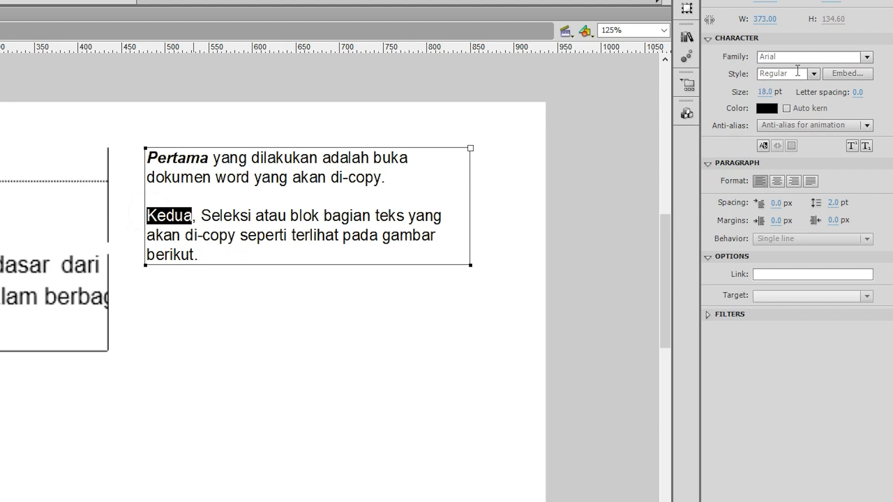
left_click(815, 76)
left_click(798, 186)
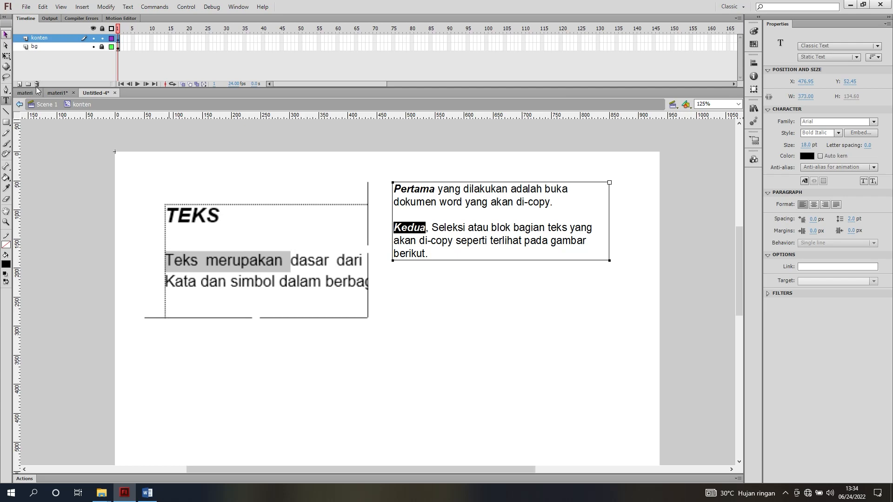
Shrink the m1 image slightly to about 362 by 220 px
left_click(6, 56)
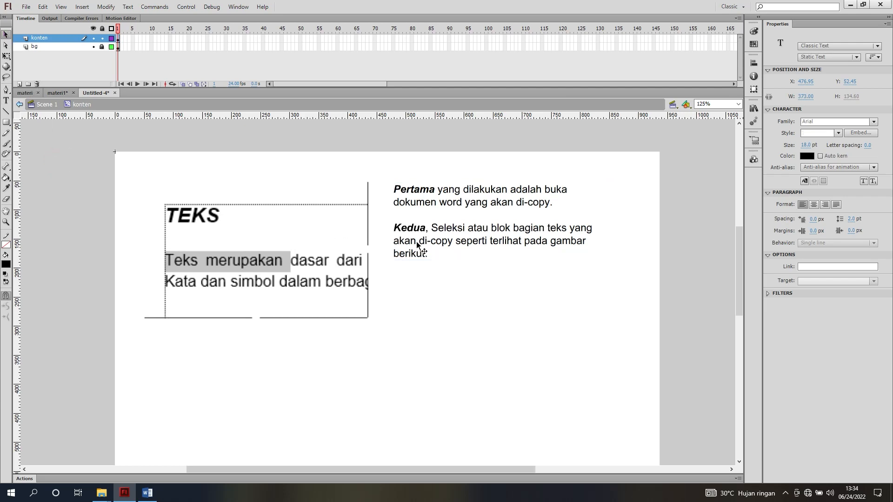
left_click(311, 263)
left_click(6, 35)
left_click(223, 165)
scroll(272, 205, "down", 2)
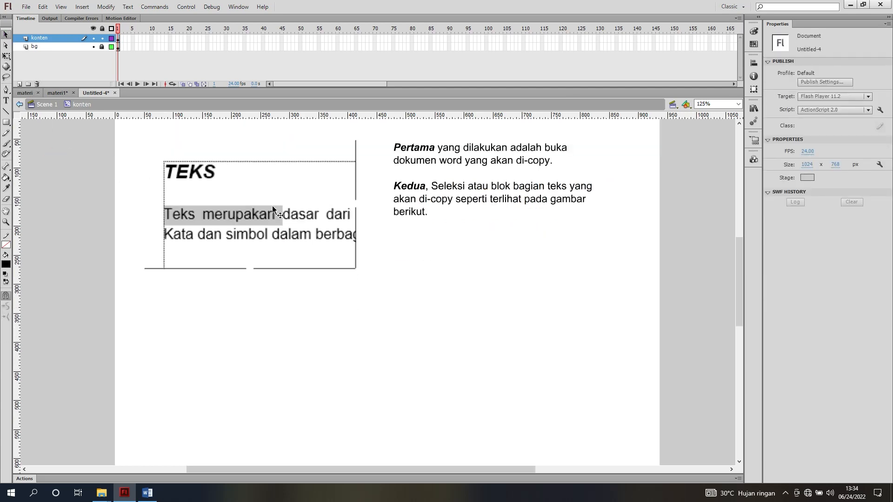
Place m2.jpg from the Konten Materi folder below the text block, aligned with its left edge, and enlarge it to about 339 by 198 px
left_click(101, 493)
left_click(136, 453)
left_click(213, 128)
left_click_drag(219, 140, 408, 344)
scroll(404, 326, "down", 2)
left_click_drag(389, 195, 472, 234)
scroll(465, 246, "up", 1)
left_click_drag(425, 273, 435, 267)
scroll(445, 299, "up", 1)
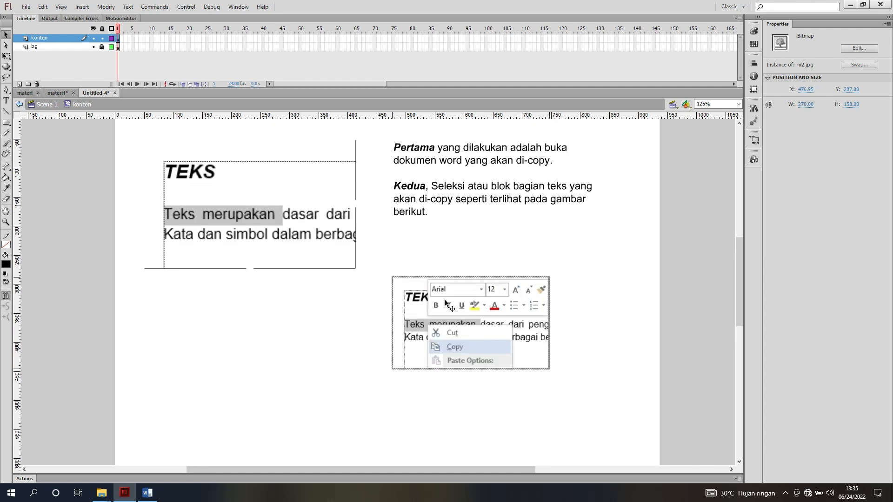
key("q")
left_click_drag(549, 369, 581, 403)
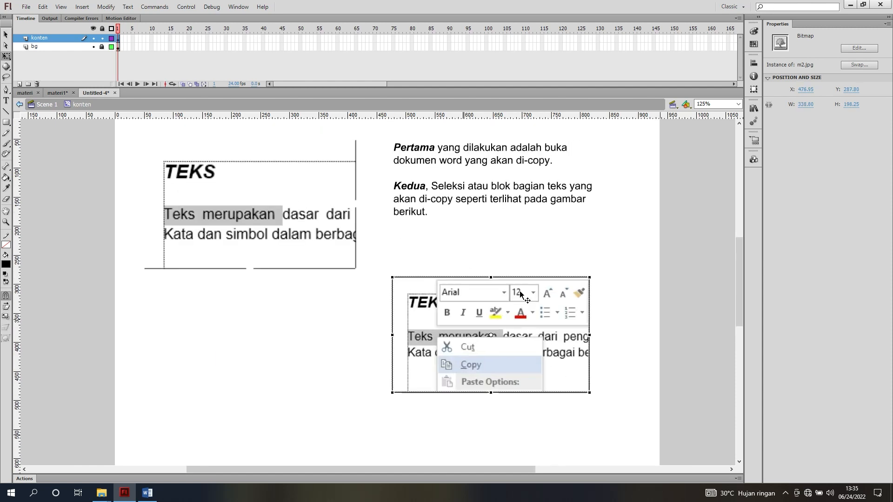
Duplicate the text block below the m1 image and replace its text with the "Ketiga" paragraph from the Word document
left_click(479, 203)
left_click_drag(448, 148, 200, 314)
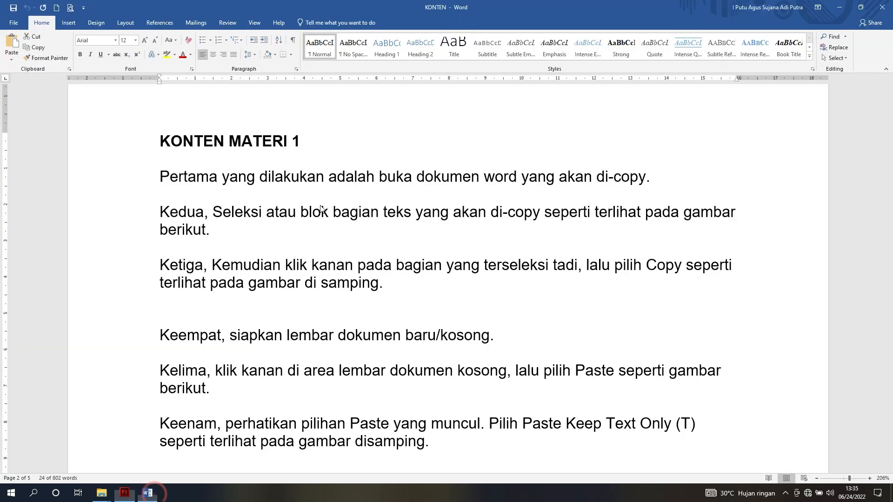
left_click_drag(159, 265, 392, 285)
key("ctrl+c")
left_click(124, 496)
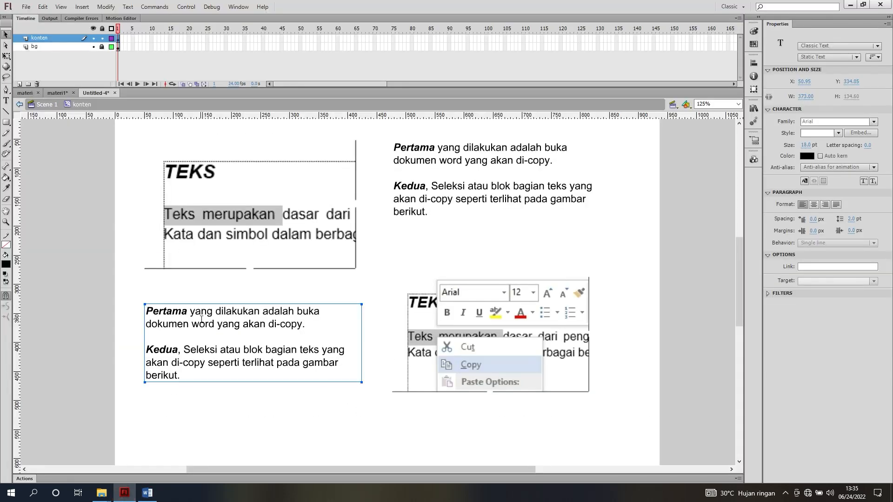
double_click(202, 321)
key("ctrl+a")
key("ctrl+v")
Set the word "Ketiga" in the new text block to Bold Italic
left_click_drag(175, 311, 146, 311)
left_click(838, 133)
left_click(820, 207)
left_click(6, 35)
left_click(68, 176)
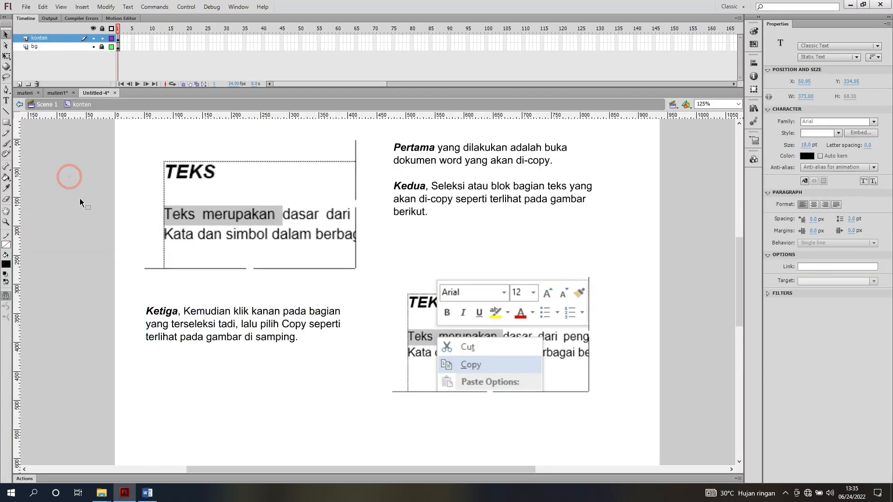
Place the Paste Options screenshot from the image folder below the "Ketiga" text, aligned with its left edge
left_click(421, 311)
scroll(435, 292, "up", 3)
scroll(434, 291, "down", 3)
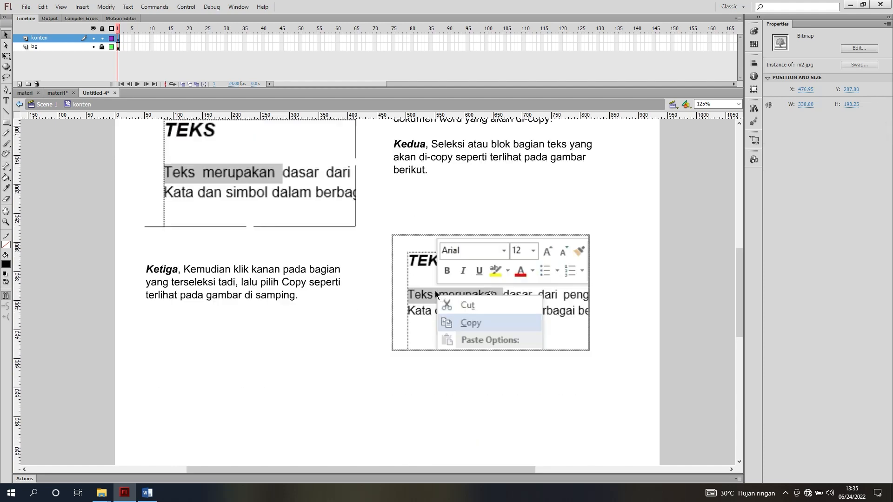
left_click(96, 236)
scroll(330, 248, "down", 2)
left_click(108, 498)
left_click_drag(254, 126, 335, 246)
scroll(337, 223, "down", 1)
left_click_drag(338, 218, 188, 260)
scroll(188, 260, "down", 1)
Enlarge the Paste Options image from its lower-right corner to about 362 by 270 px
left_click(6, 56)
left_click_drag(309, 312, 356, 346)
left_click(6, 36)
scroll(182, 186, "up", 1)
Duplicate the "Ketiga" text block below the m2 image and replace its text with Word's "Keempat" and "Kelima" paragraphs, separated by a blank line
left_click(177, 159)
left_click_drag(178, 158, 424, 288)
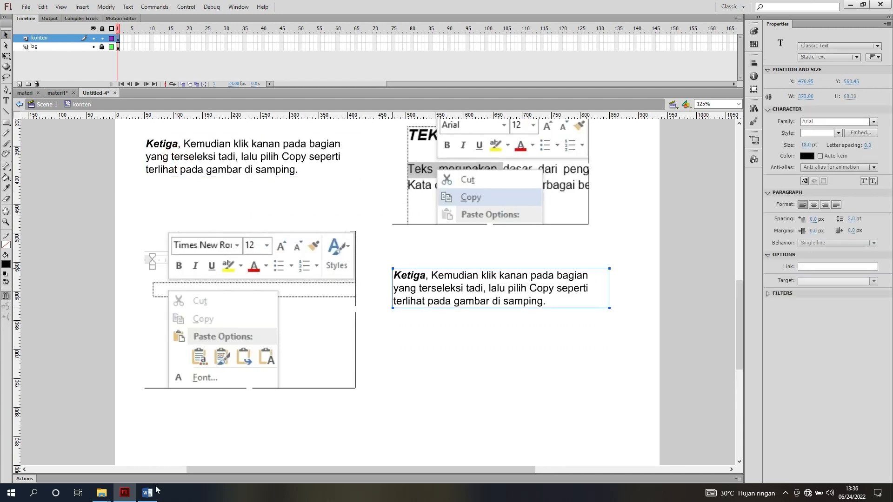
left_click(147, 493)
left_click_drag(160, 243, 215, 295)
key("ctrl+c")
left_click(124, 493)
double_click(427, 285)
key("ctrl+a")
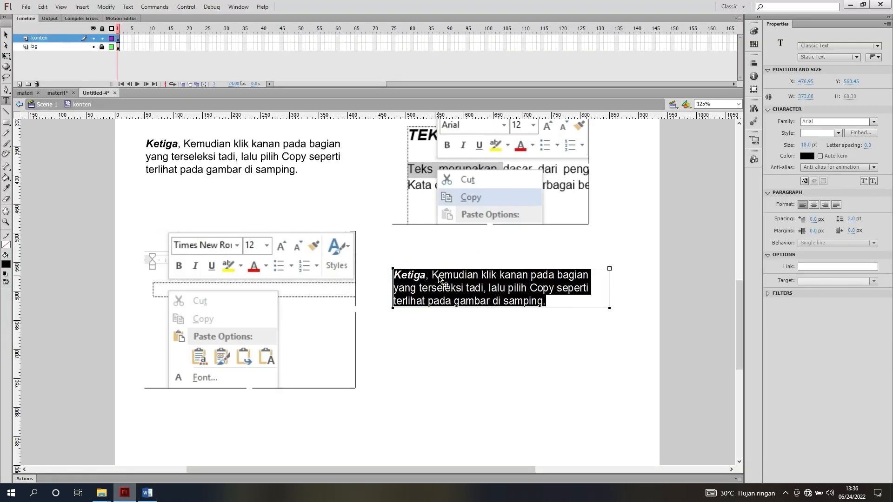
key("ctrl+v")
left_click(460, 288)
key("Return")
key("Return")
Set the words "Keempat" and "Kelima" in the new text block to Bold Italic
left_click_drag(398, 275, 393, 275)
left_click_drag(394, 276, 436, 276)
left_click(838, 133)
left_click(830, 207)
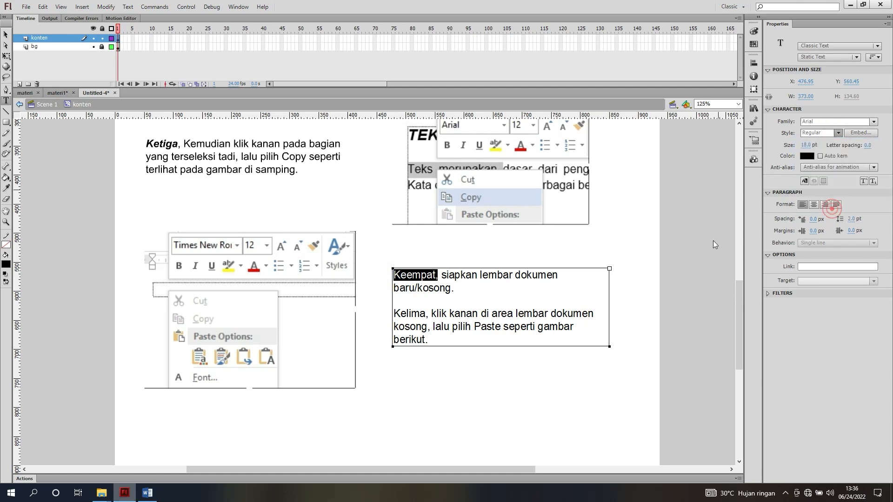
left_click_drag(394, 314, 425, 314)
left_click(838, 133)
left_click(830, 208)
key("Escape")
Check the materi1 reference layout and place the m4 Keep Text Only screenshot from the image folder below the "Kelima" text, aligned with its left edge
scroll(384, 299, "down", 5)
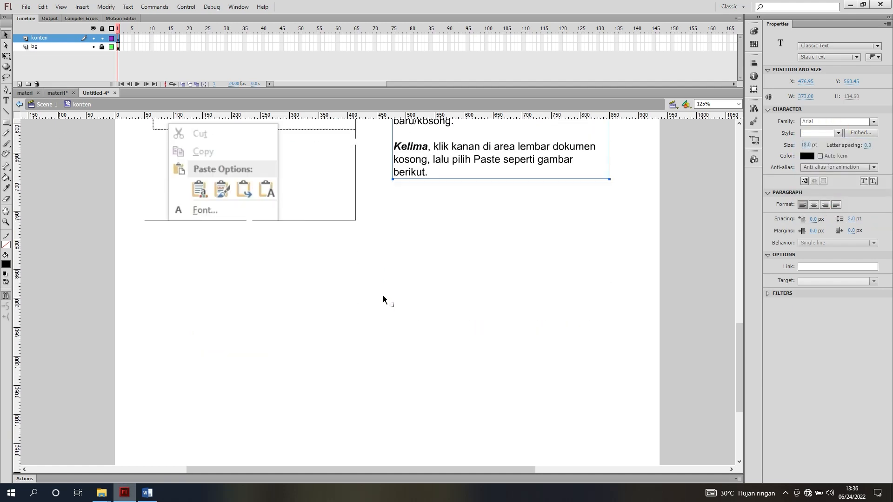
left_click(57, 93)
scroll(323, 259, "down", 7)
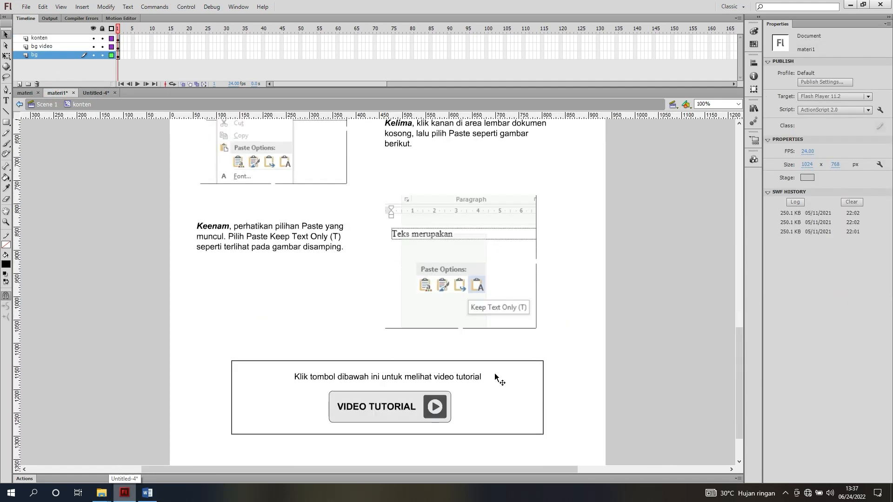
left_click(93, 93)
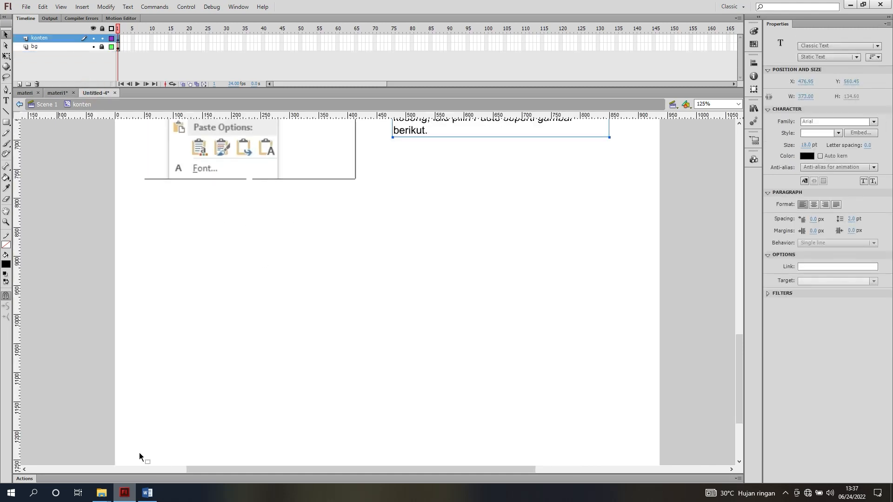
mouse_move(101, 493)
left_click(149, 454)
left_click_drag(314, 114, 373, 279)
left_click_drag(360, 242, 449, 211)
Enlarge the m4 image from its lower-right corner to about 336 by 297 px
key("q")
left_click_drag(545, 326, 594, 366)
scroll(372, 255, "up", 2)
scroll(329, 236, "down", 2)
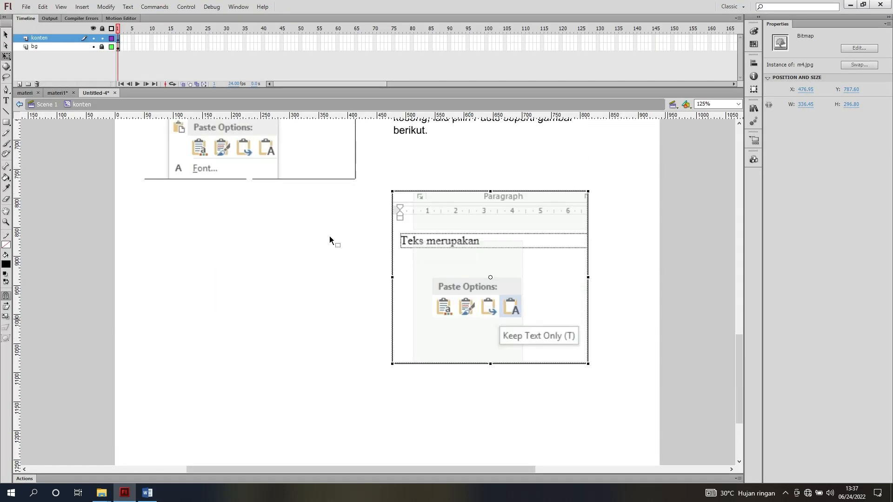
Duplicate the "Keempat" and "Kelima" text block below the m3 image and replace its text with the "Keenam" paragraph from the Word document
scroll(329, 236, "up", 3)
key("v")
left_click_drag(440, 232, 192, 388)
scroll(219, 349, "down", 3)
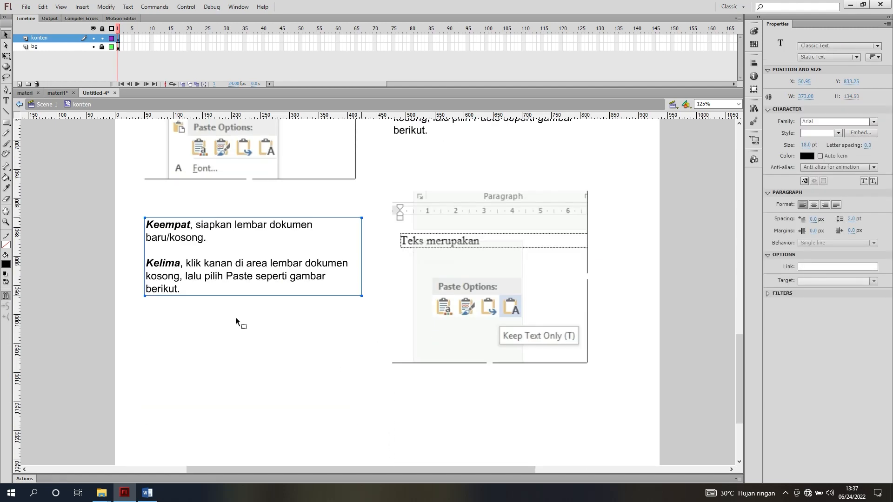
left_click(148, 492)
left_click_drag(159, 331, 436, 353)
key("ctrl+c")
left_click(125, 492)
double_click(254, 275)
key("ctrl+a")
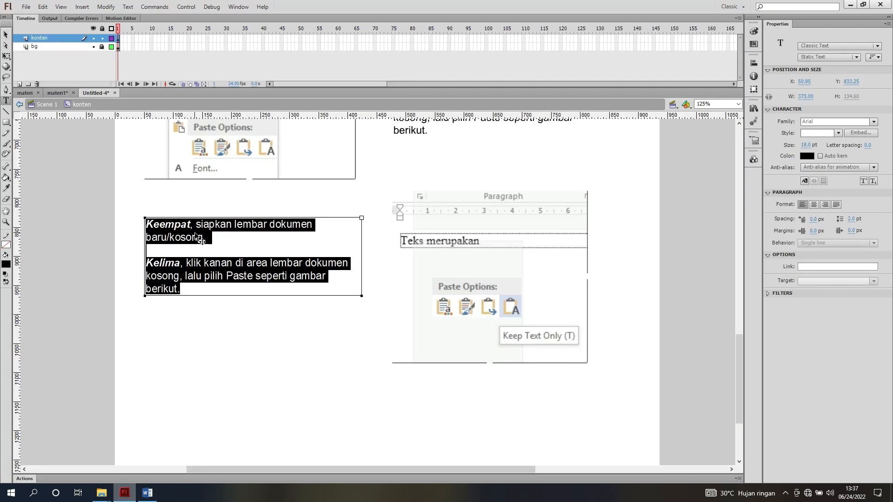
key("ctrl+v")
Set the word "Keenam" in the new text block to Bold Italic and deselect the block
double_click(166, 224)
left_click(839, 133)
left_click(827, 209)
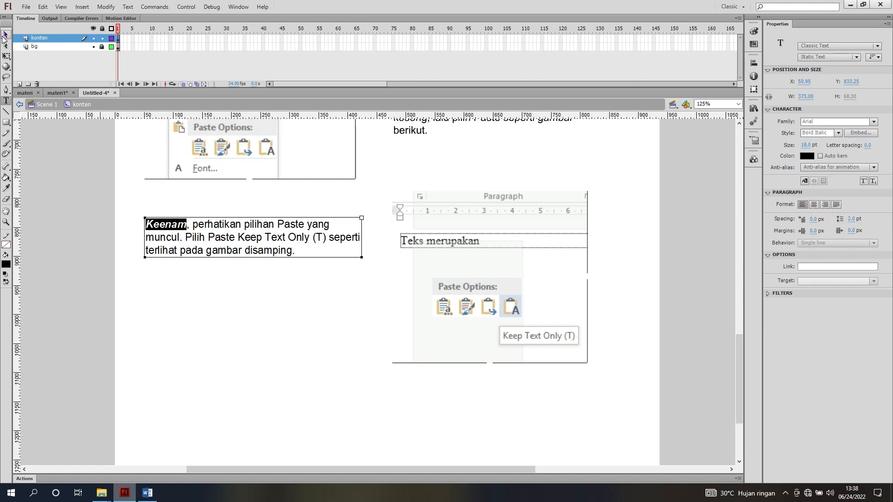
left_click(6, 35)
left_click(219, 283)
Move the m4 image up closer to the "Kelima" text, to about Y 747 with its left alignment kept
scroll(219, 282, "up", 8)
scroll(330, 283, "up", 2)
scroll(330, 283, "down", 10)
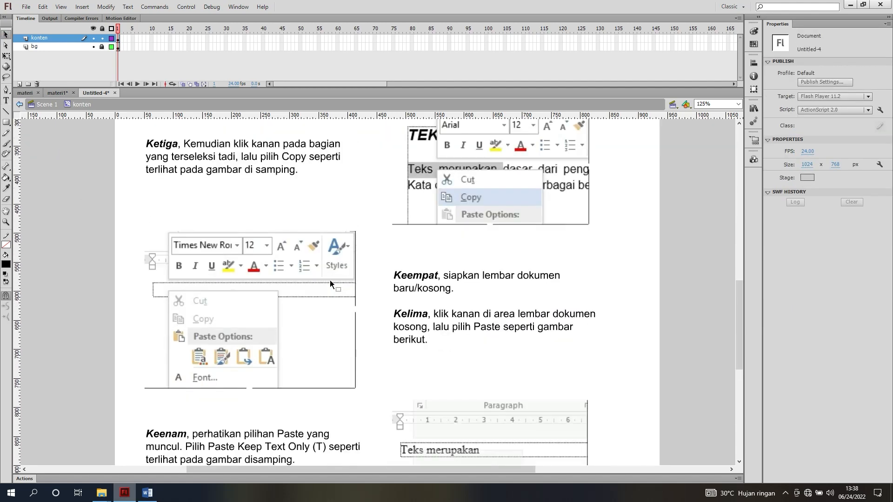
scroll(330, 280, "down", 1)
scroll(330, 280, "up", 3)
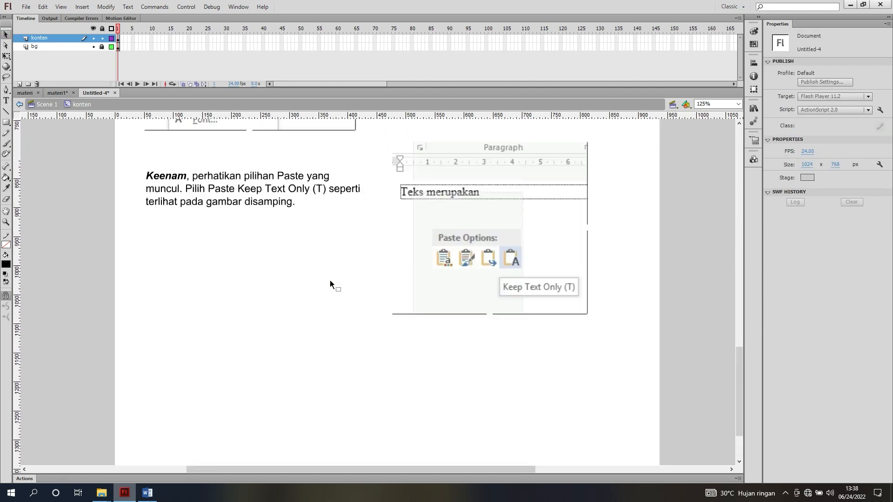
scroll(426, 260, "up", 3)
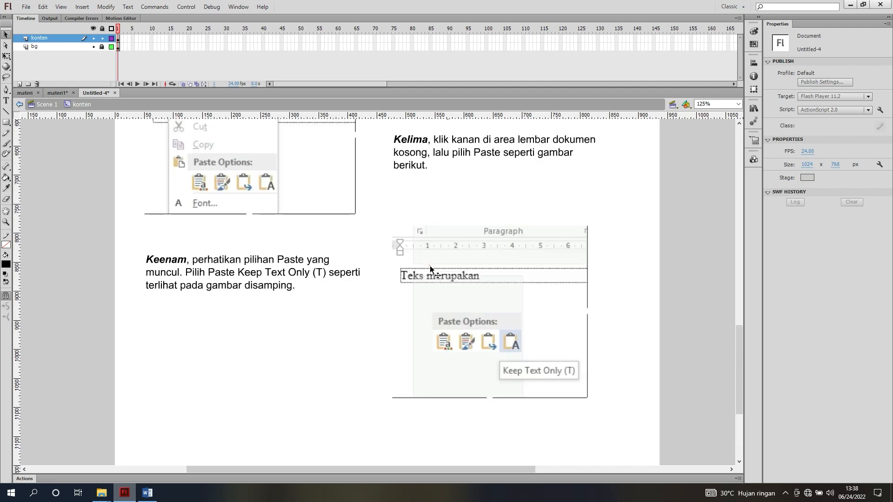
left_click(430, 268)
left_click_drag(412, 265, 435, 231)
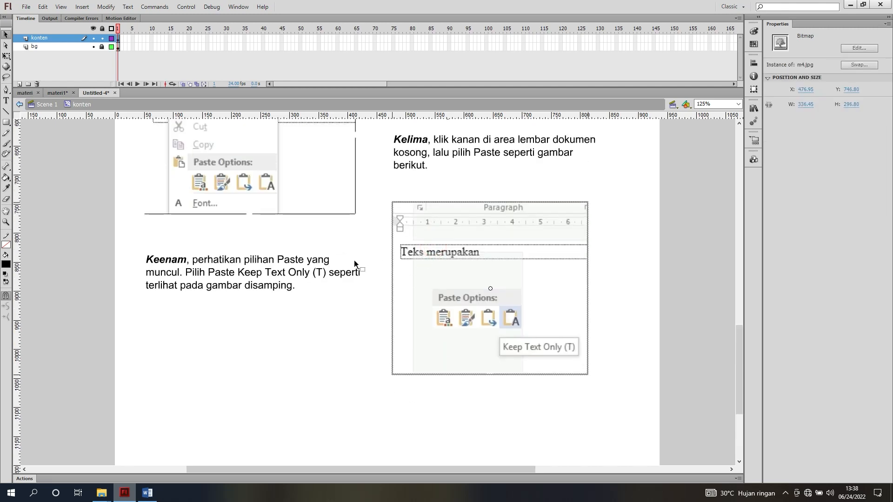
Move the m3 image up to about Y 470 and the m2 image up to about Y 255, closer to the texts above them
scroll(323, 252, "up", 6)
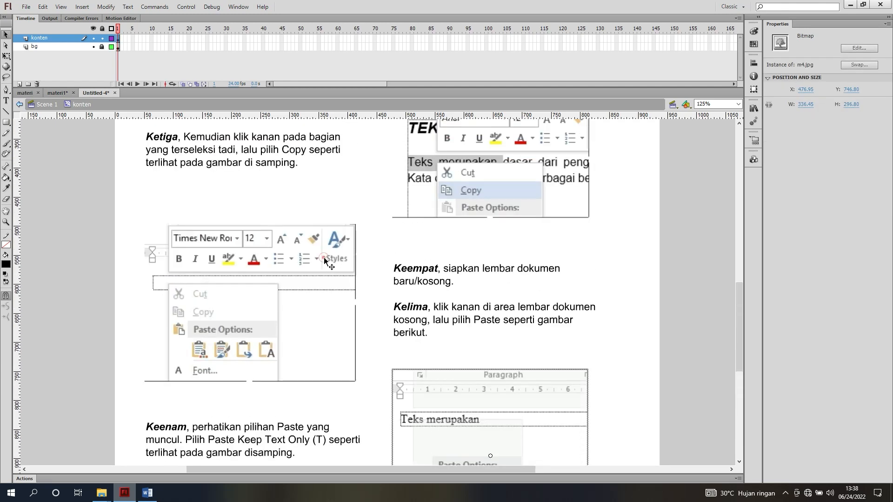
mouse_move(326, 257)
left_mouse_down()
mouse_move(319, 261)
mouse_move(321, 247)
left_mouse_up()
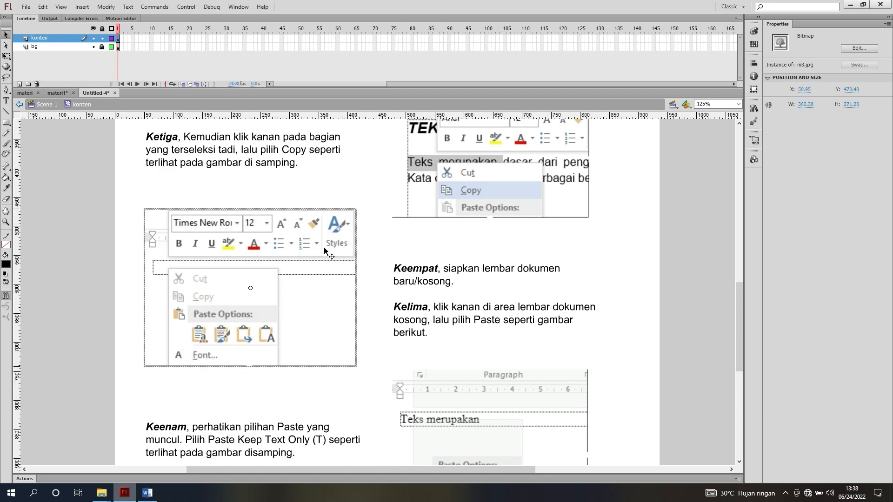
scroll(325, 251, "up", 6)
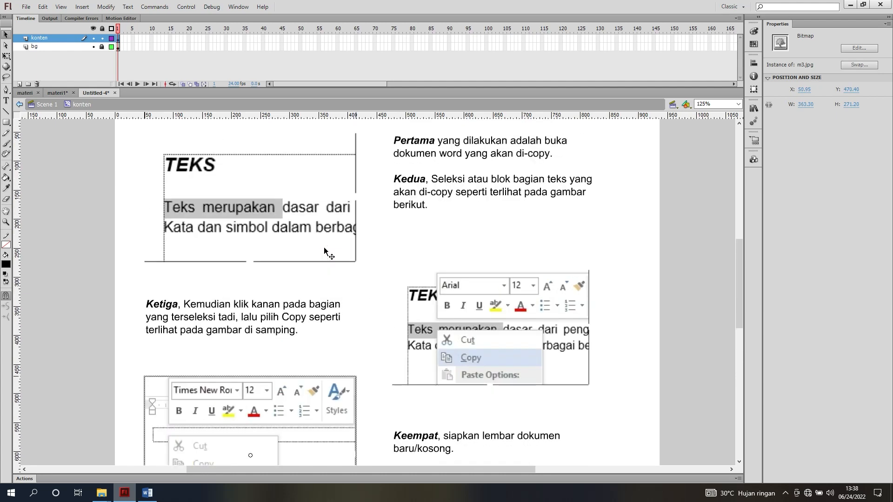
left_click(458, 295)
left_click_drag(459, 295, 456, 277)
Copy the "Klik tombol dibawah ini untuk melihat video tutorial" text from materi1 into the konten clip of Untitled-4, at about X 234, Y 1130
scroll(364, 275, "down", 12)
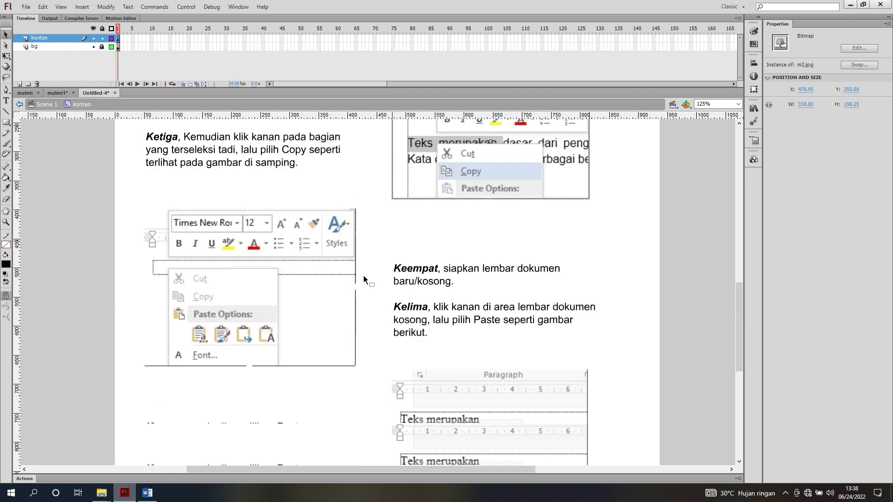
scroll(363, 275, "down", 2)
scroll(364, 275, "down", 3)
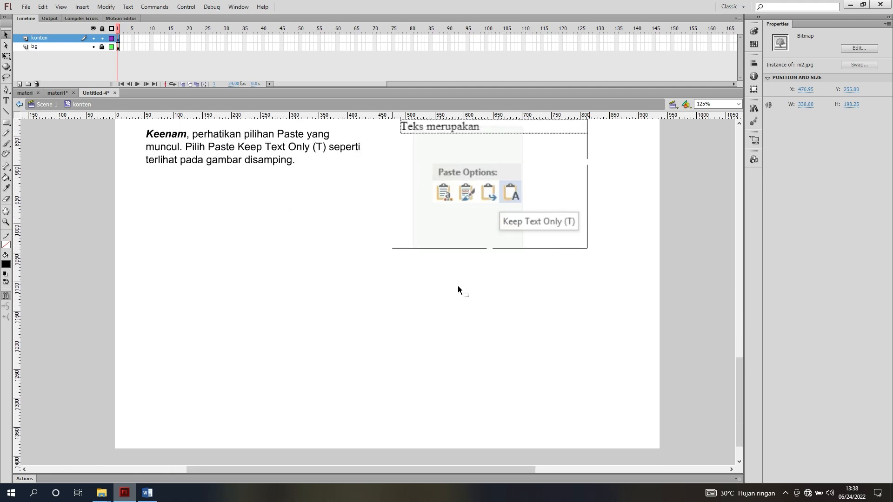
left_click(62, 92)
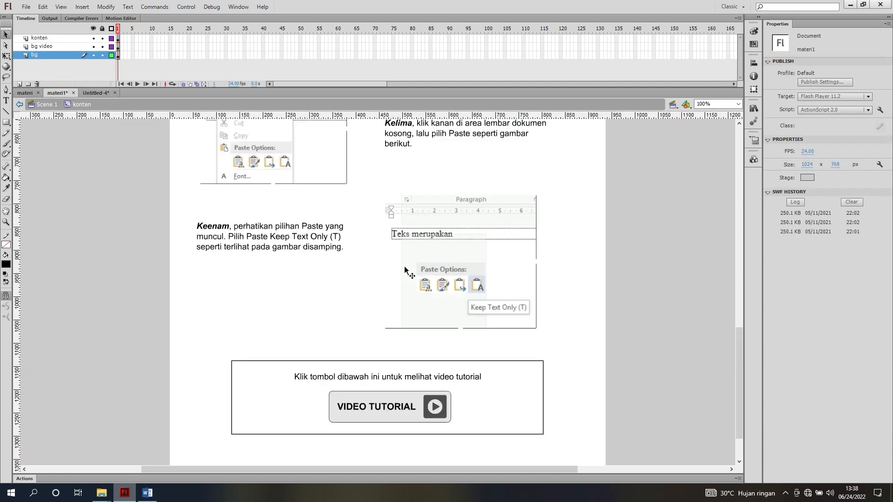
scroll(378, 320, "down", 1)
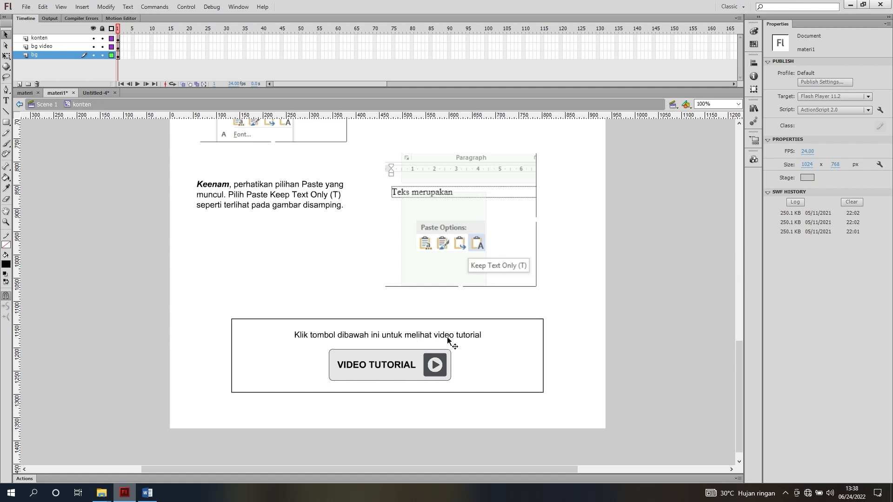
left_click(415, 337)
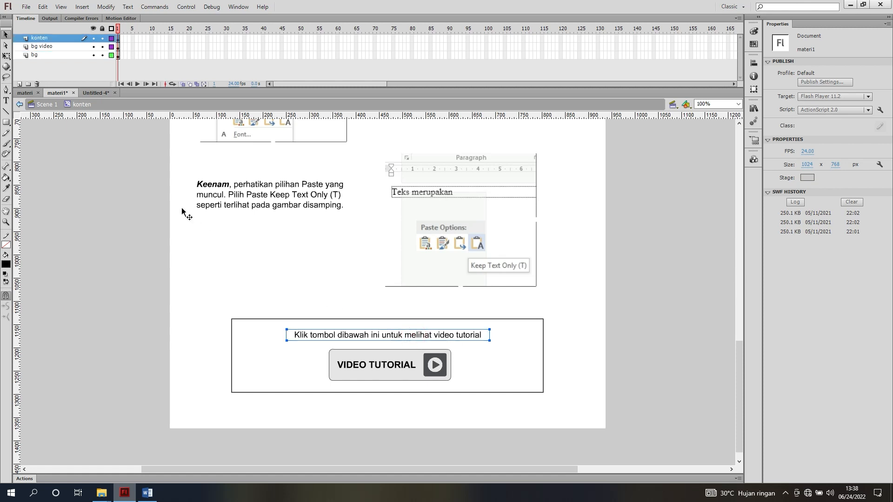
left_click(95, 93)
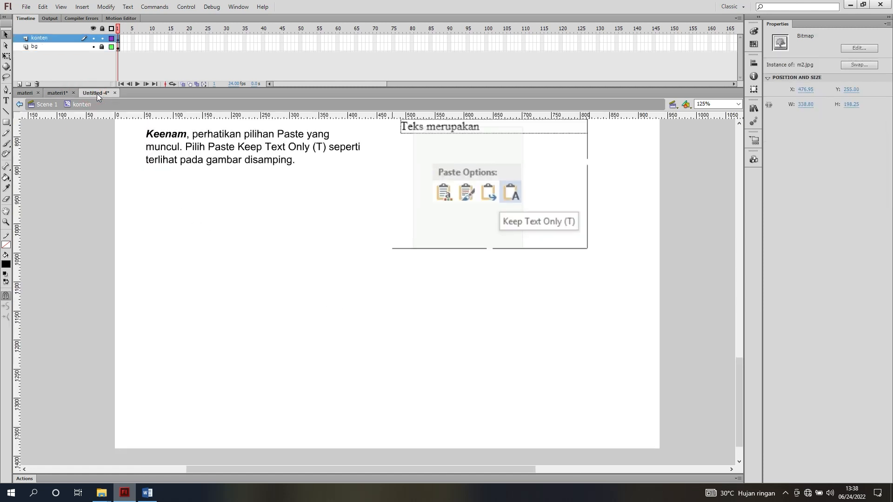
key("ctrl+v")
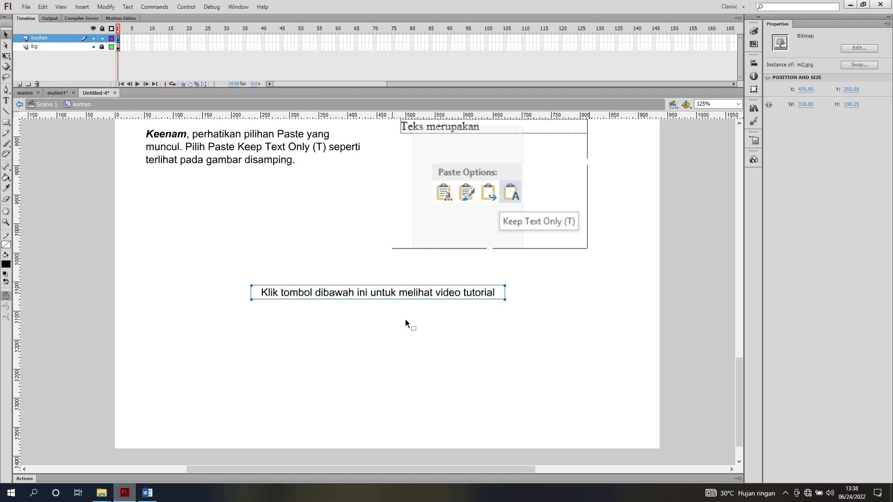
left_click(390, 294)
left_click_drag(390, 294, 394, 308)
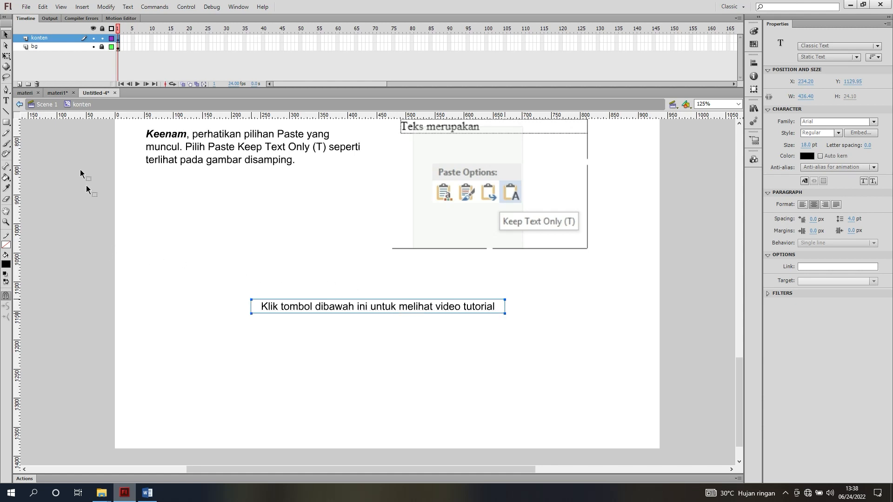
Set up the Rectangle tool with a black stroke, no fill and a stroke height of 2
left_click(6, 122)
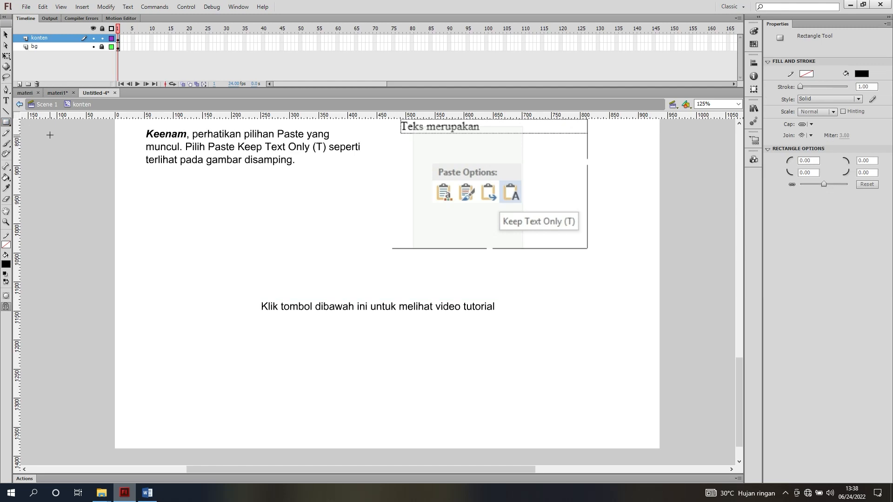
left_click(806, 74)
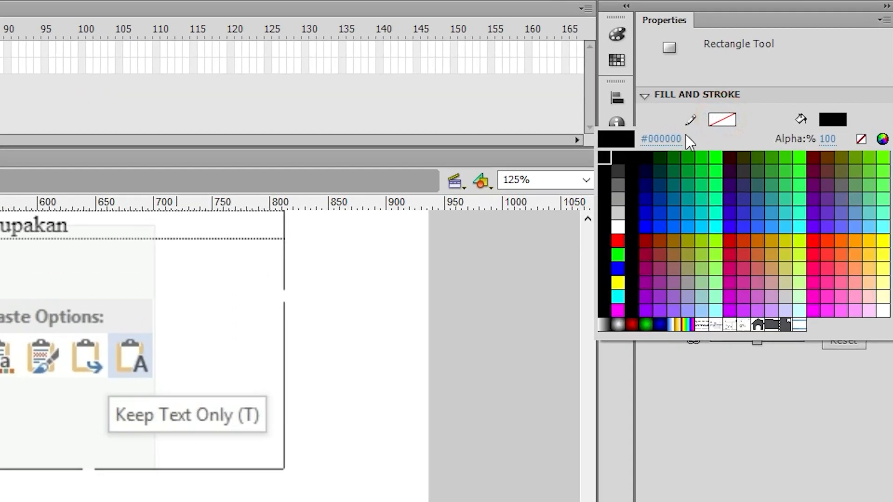
left_click(604, 159)
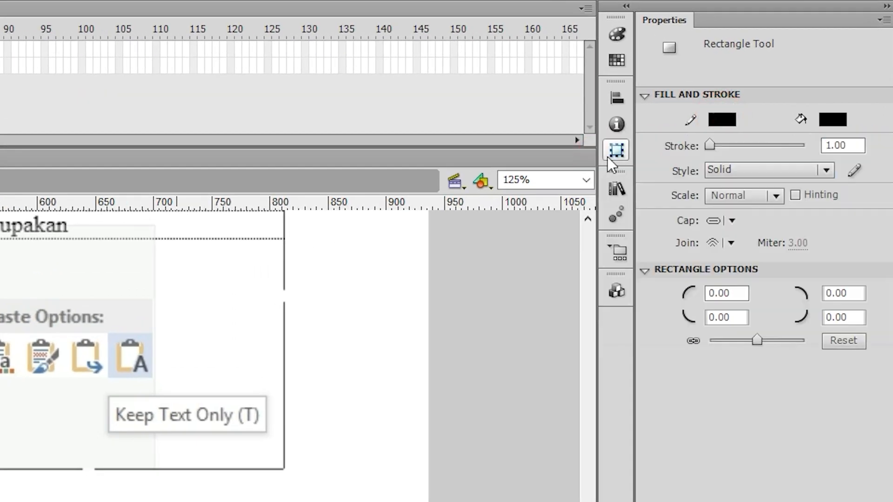
left_click(843, 122)
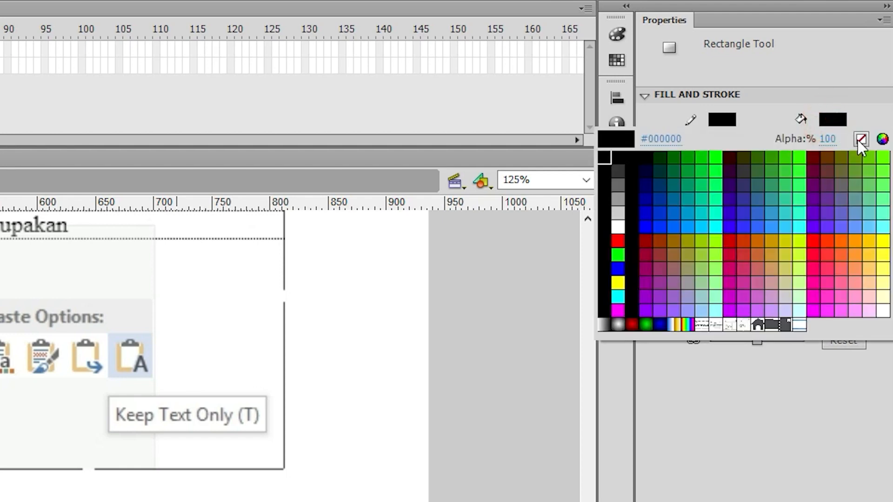
left_click(861, 139)
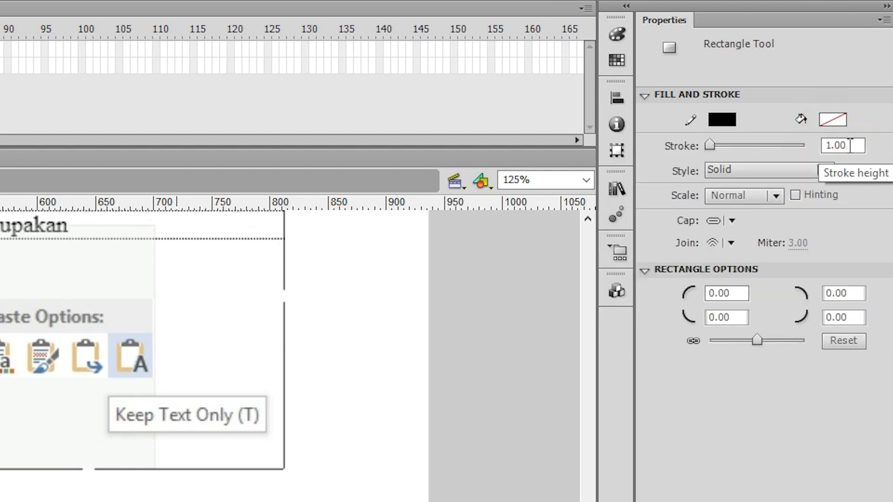
left_click(844, 146)
type("2")
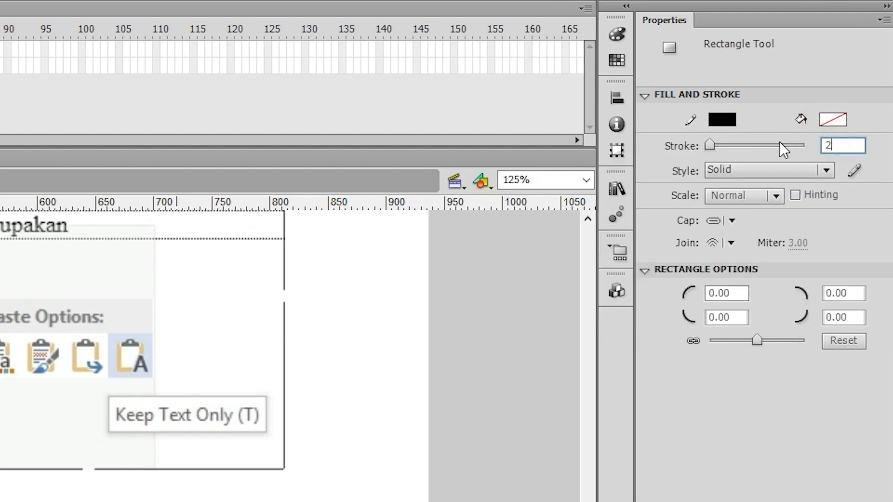
key("Return")
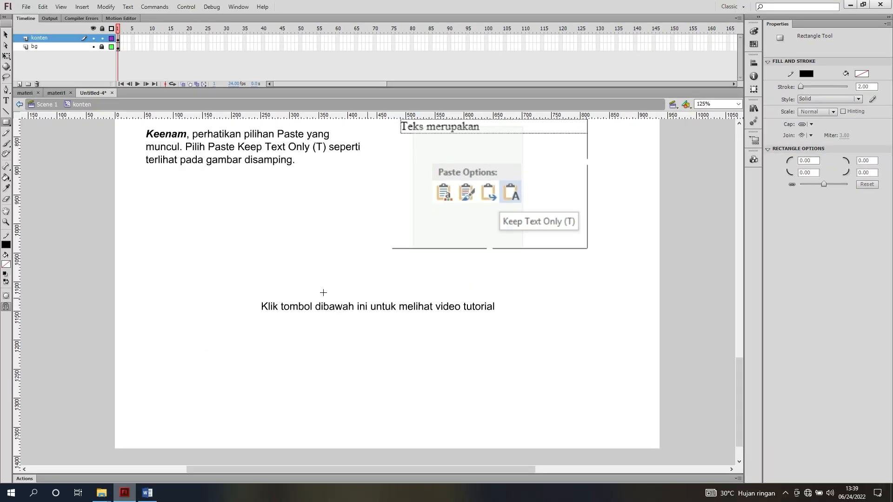
Draw a frame about 658 by 162 px around the video tutorial text and nudge it right to about X 133
mouse_move(188, 285)
left_mouse_down()
mouse_move(362, 318)
mouse_move(539, 370)
mouse_move(551, 382)
mouse_move(570, 380)
left_mouse_up()
left_click(6, 34)
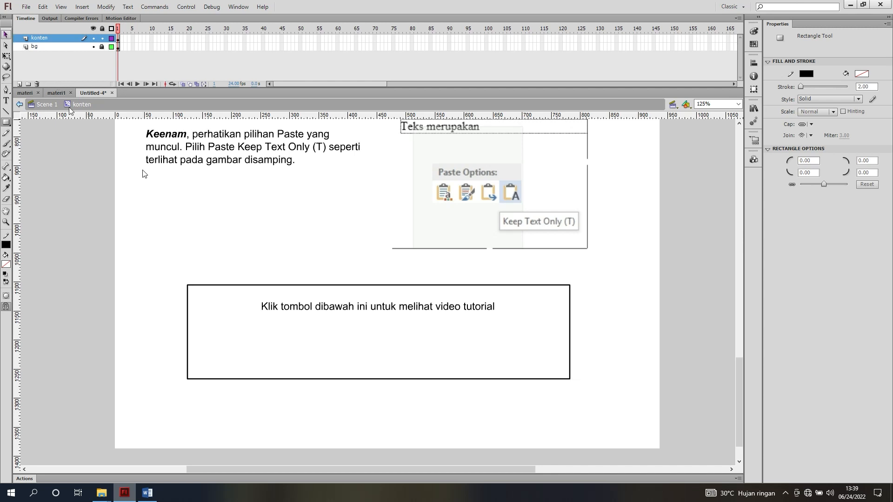
left_click(250, 286)
double_click(250, 286)
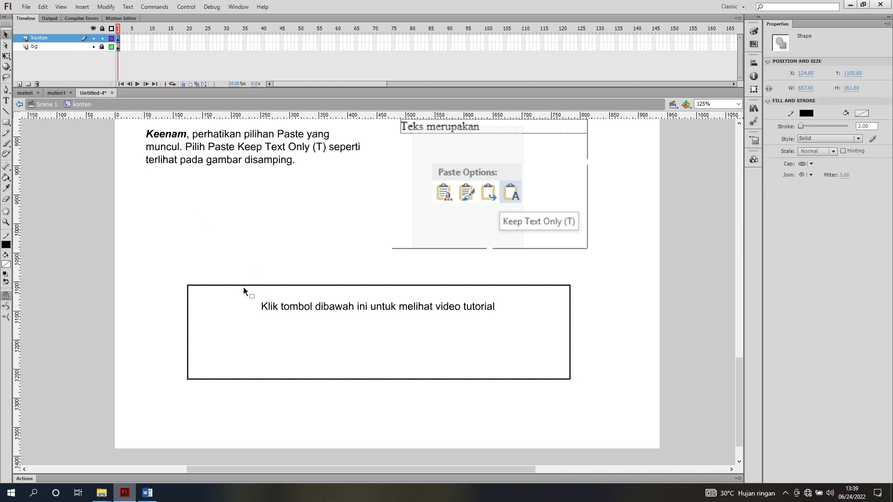
key("Right")
key("Right")
key("Right")
key("Right")
key("Right")
key("Right")
key("Right")
key("Right")
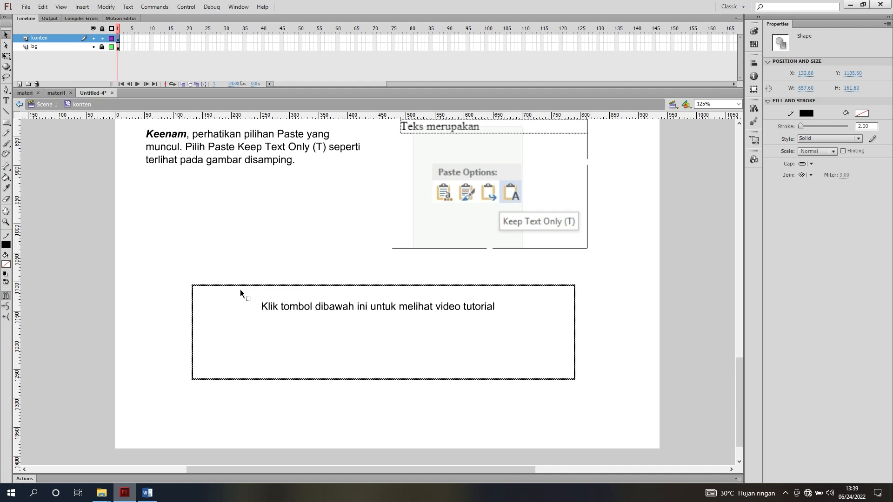
Nudge the "Klik tombol dibawah ini untuk melihat video tutorial" text right to about X 242 within its frame
left_click(319, 309)
key("Right")
key("Right")
key("Right")
key("Right")
key("Right")
key("Right")
key("Right")
key("Right")
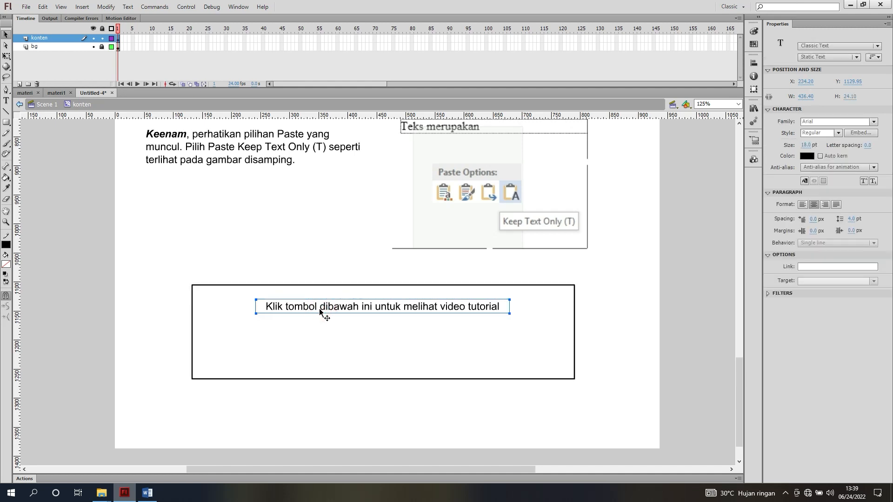
left_click(98, 248)
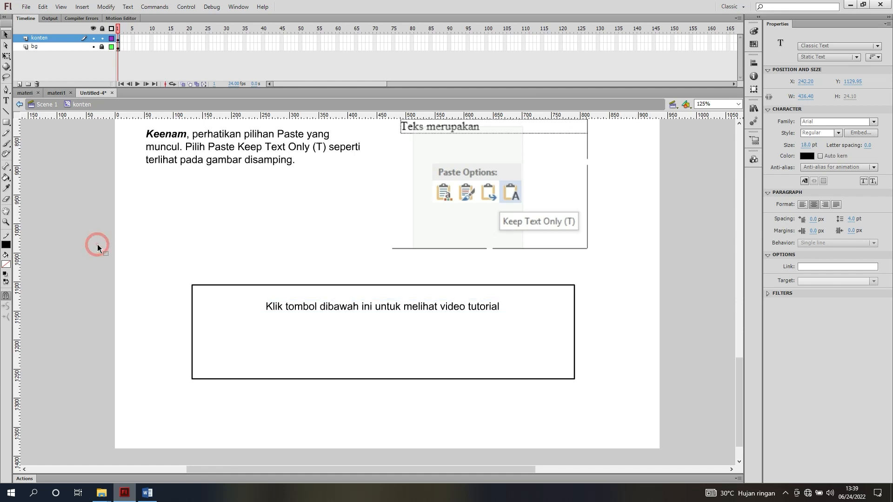
left_click(367, 311)
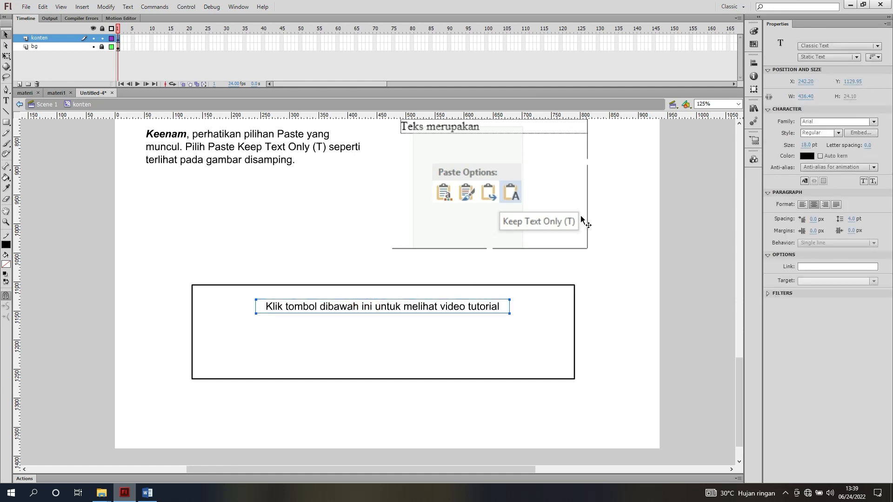
left_click(93, 190)
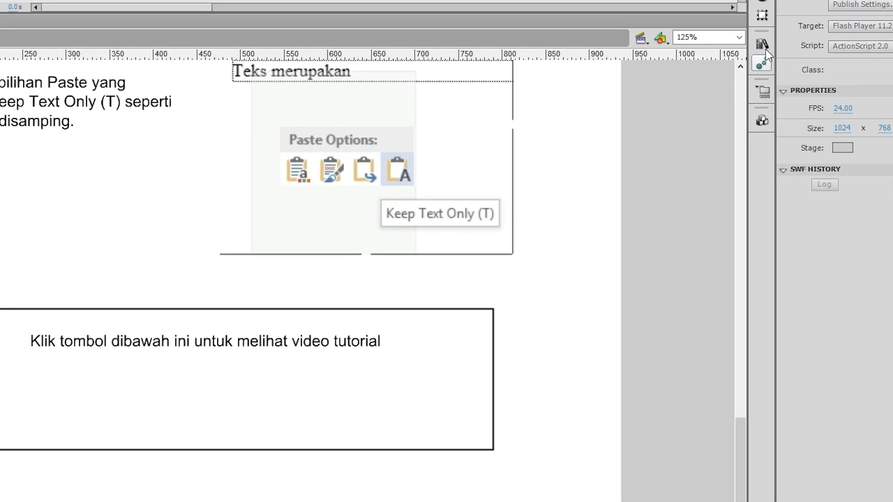
Place the play video bitmap from the materi1 library's icon.psd Assets folder over the video tutorial frame, at about X 404, Y 1009
left_click(764, 47)
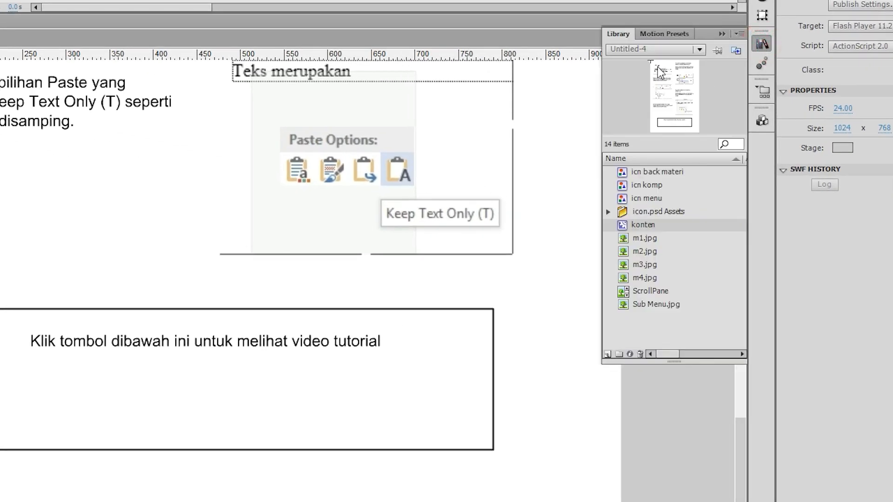
left_click(660, 50)
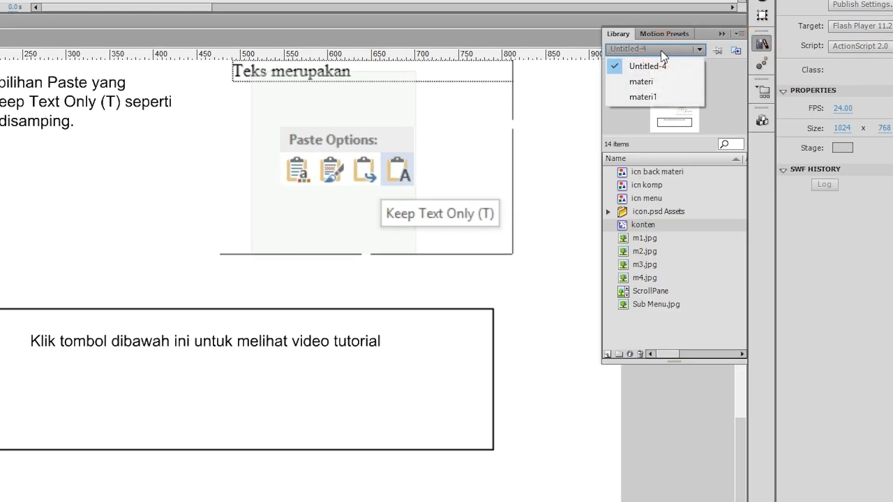
left_click(641, 97)
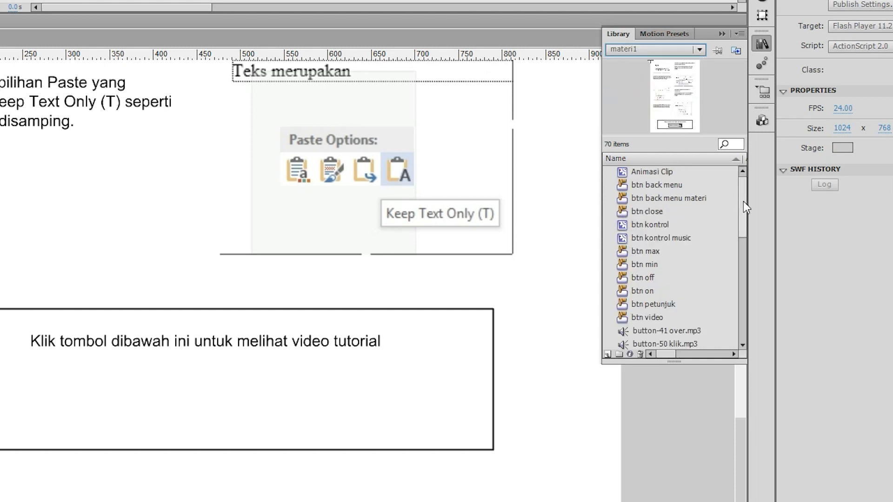
left_click_drag(743, 202, 753, 314)
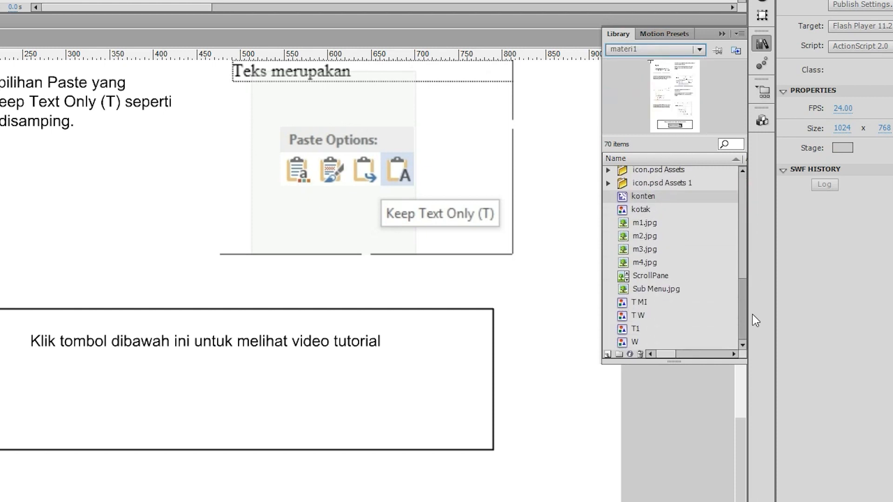
left_click(607, 170)
scroll(641, 258, "down", 4)
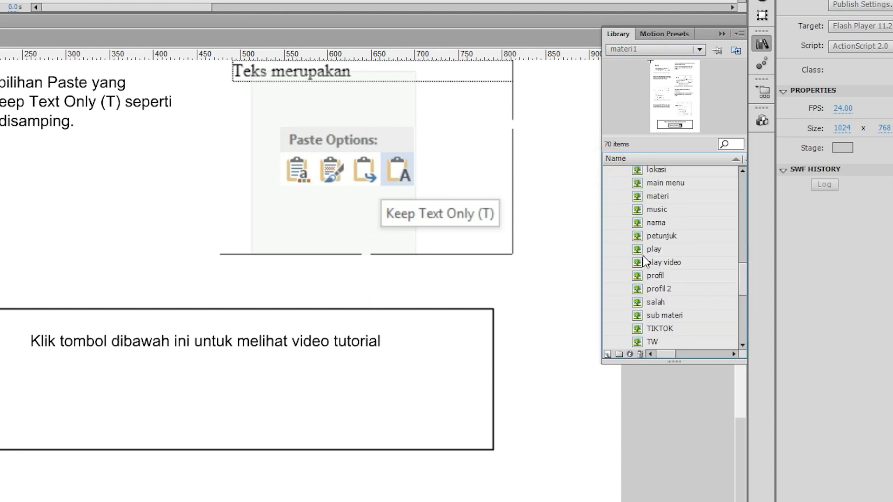
left_click(645, 263)
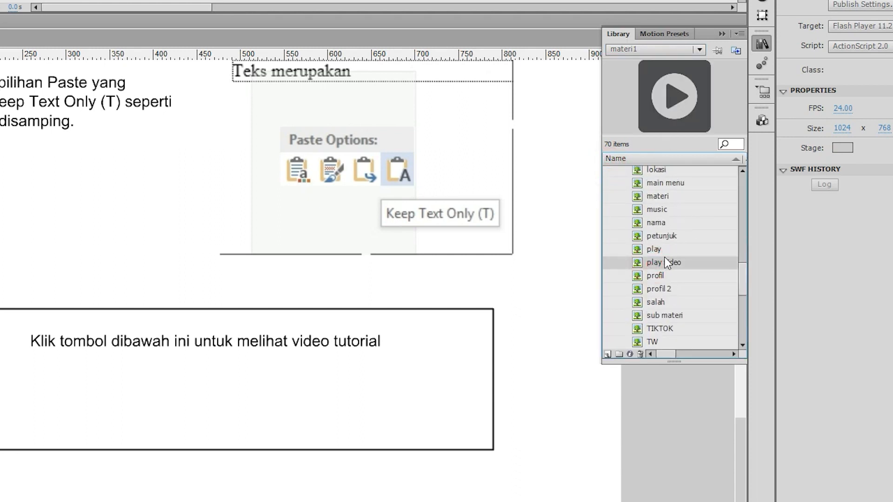
left_click_drag(663, 263, 292, 361)
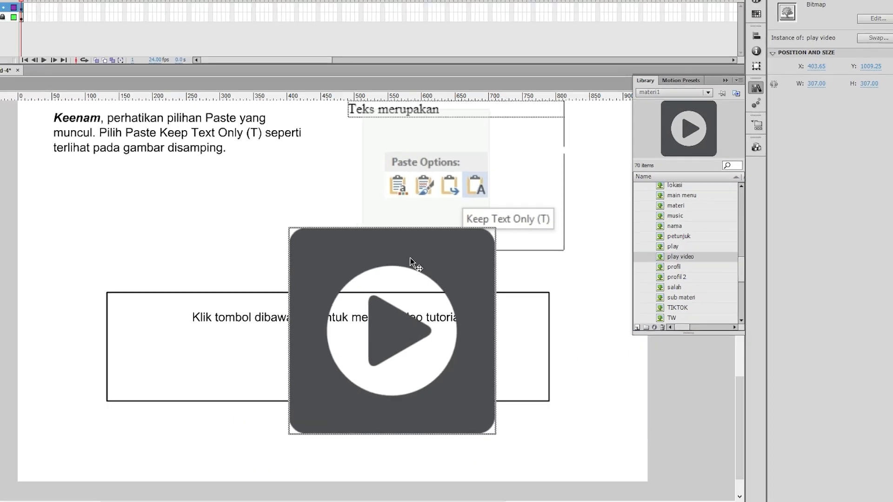
Scale the play video bitmap down to about 48 by 48 px with Free Transform, at about X 589, Y 1174
key("q")
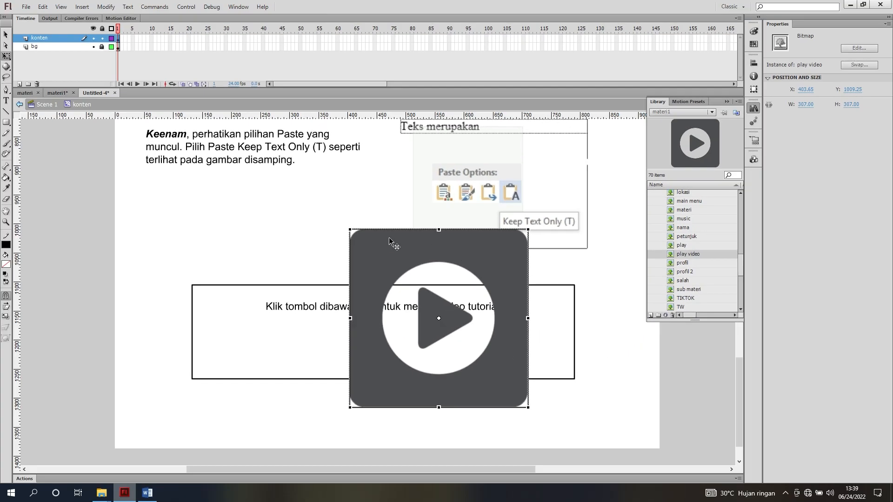
left_click_drag(349, 230, 463, 347)
left_click(6, 35)
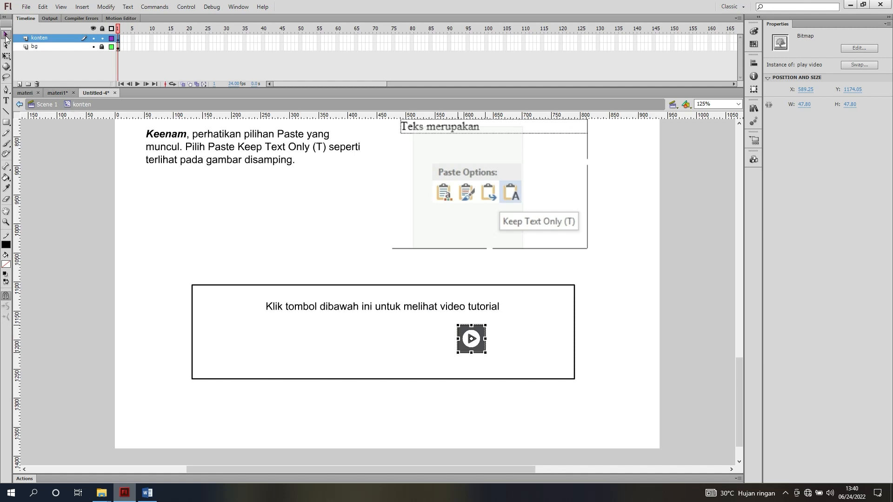
Check the button placement in materi1, and move the play video icon in Untitled-4 to about X 536, Y 1177
left_click(58, 93)
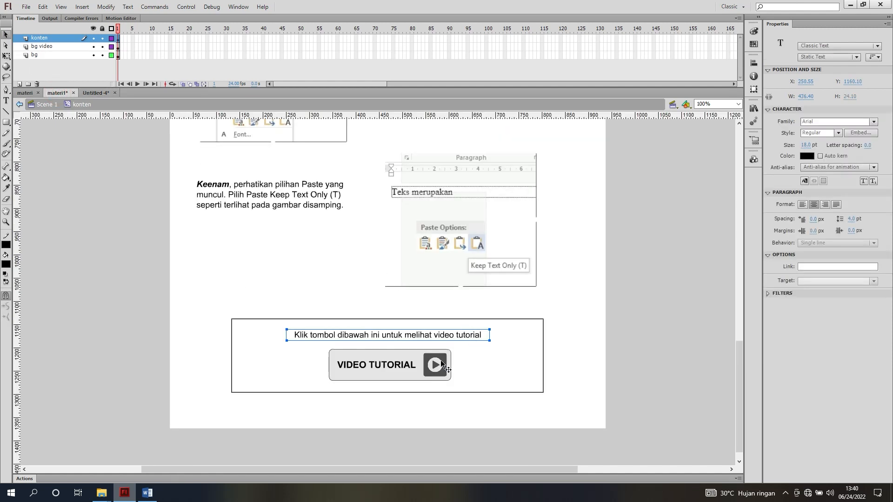
left_click(100, 93)
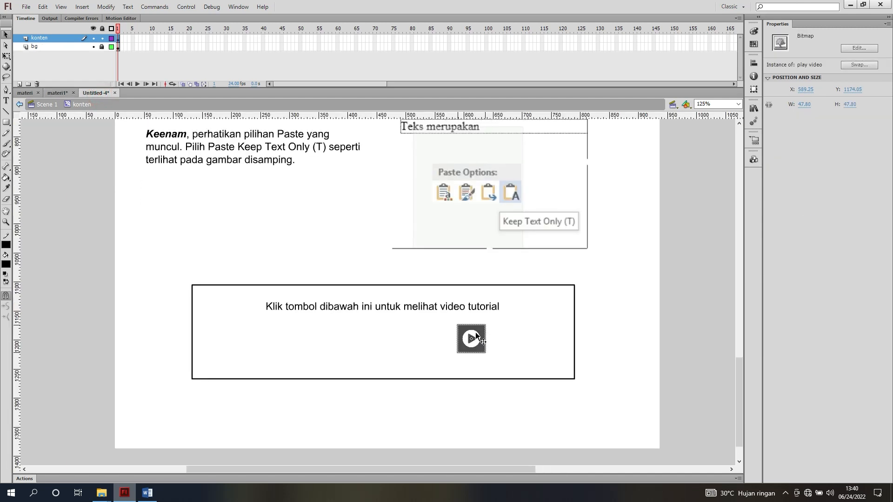
left_click_drag(451, 328, 446, 329)
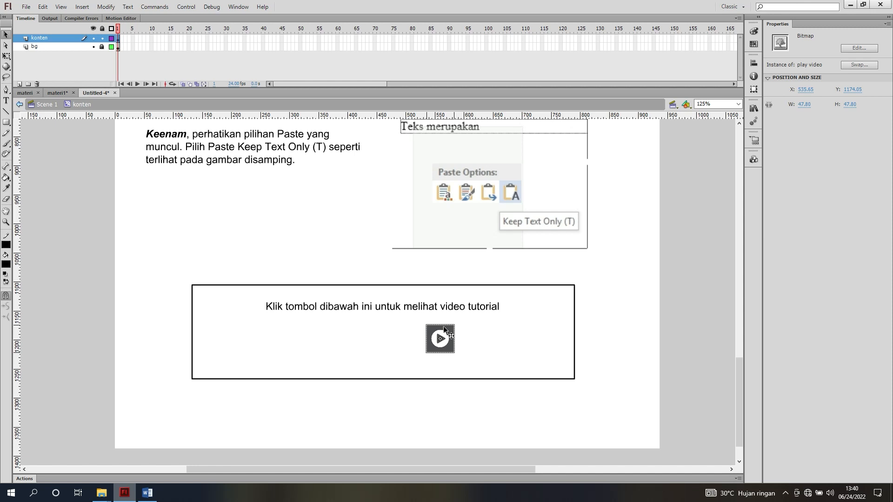
key("Down")
key("Down")
key("Down")
left_click(676, 290)
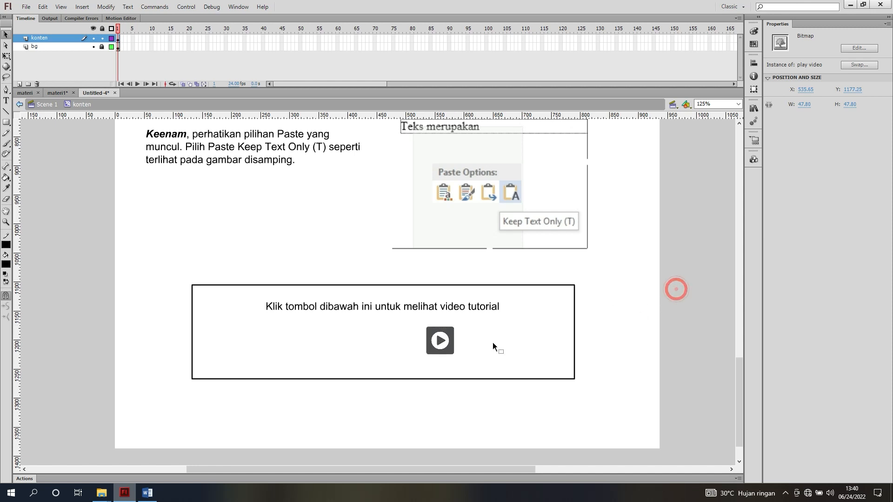
Shrink the play video icon with Free Transform to about 43 by 43 px
left_click(442, 340)
key("q")
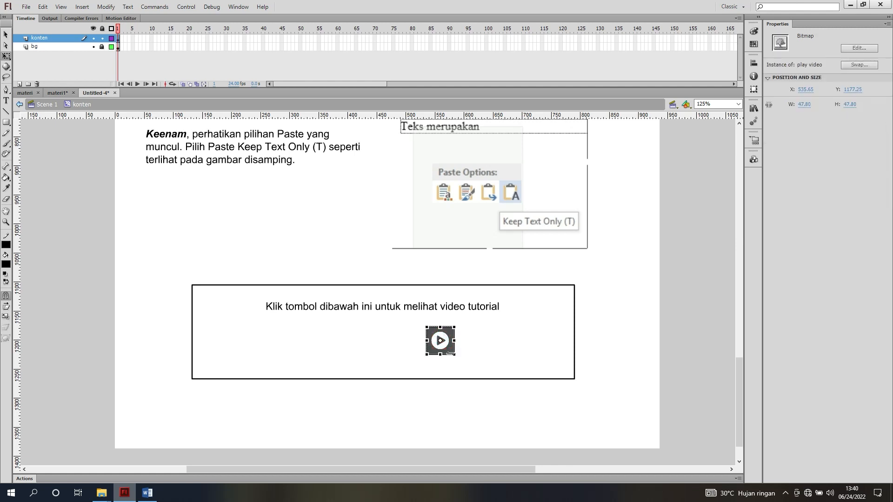
left_click_drag(451, 353, 452, 354)
left_click(6, 34)
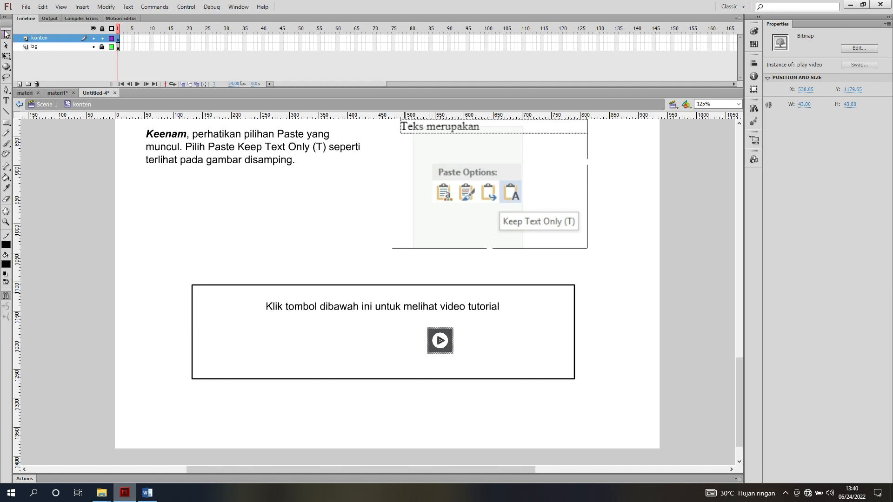
left_click(65, 154)
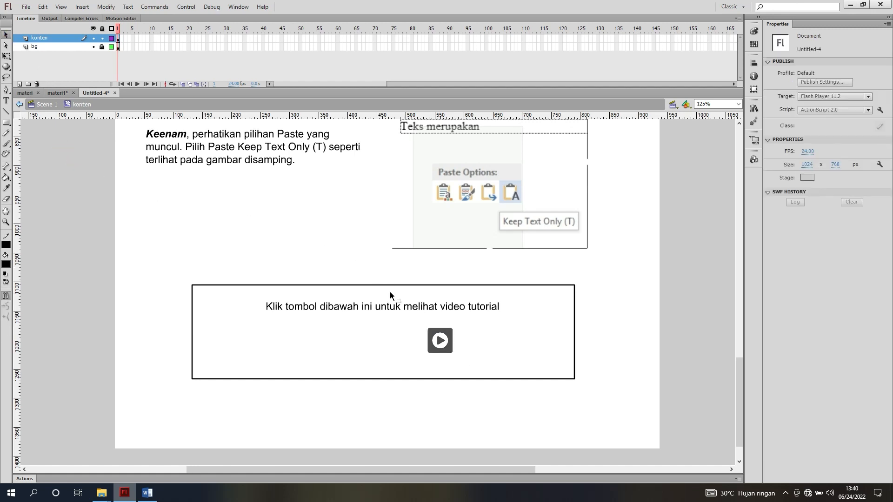
Review the whole konten clip layout from the first step down to the video tutorial frame in Show Frame view
scroll(390, 292, "up", 15)
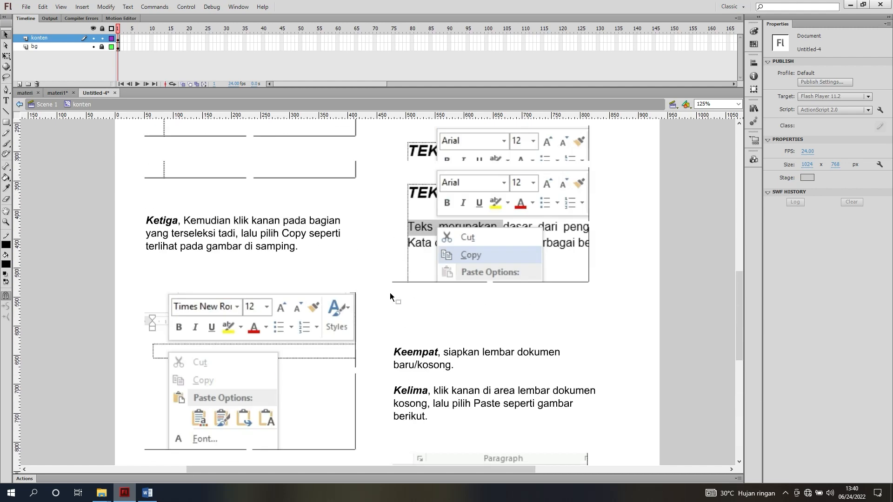
scroll(390, 292, "down", 3)
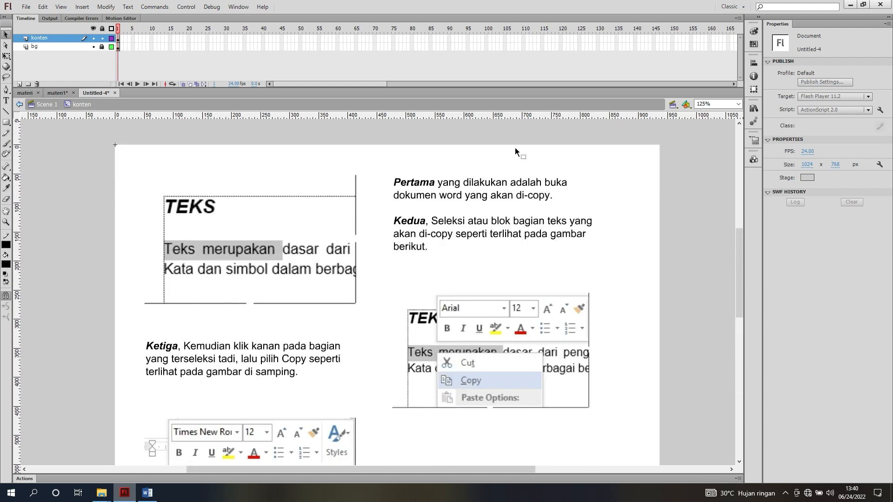
left_click(738, 106)
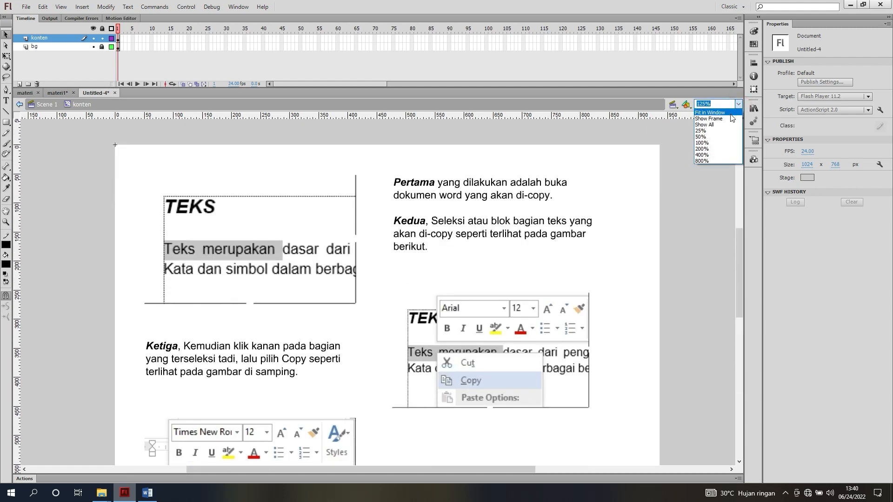
left_click(729, 117)
scroll(574, 205, "down", 6)
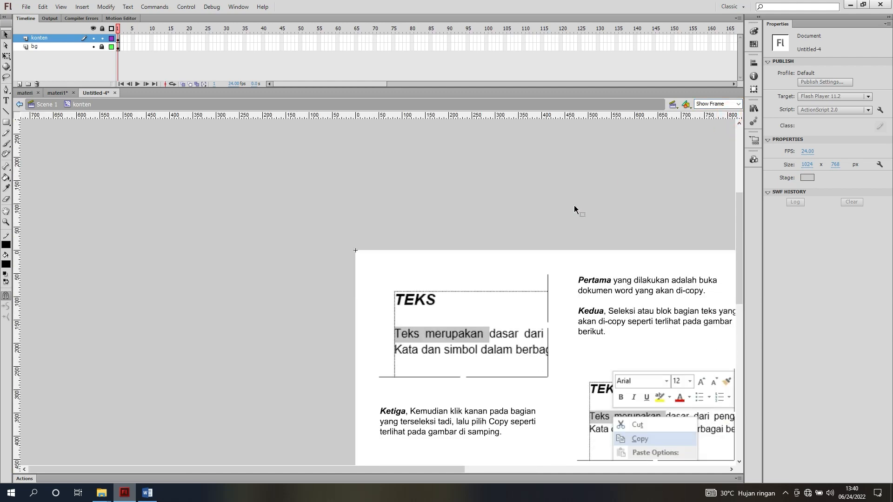
left_click_drag(370, 469, 487, 473)
scroll(467, 314, "down", 9)
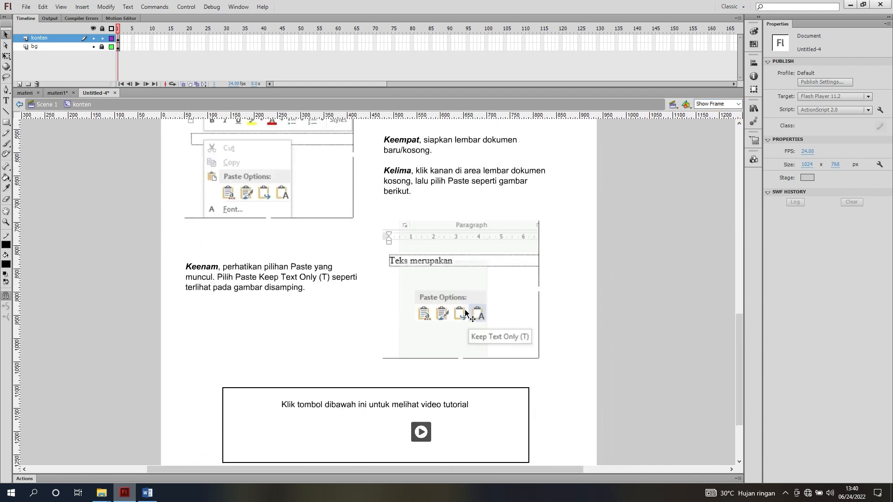
scroll(466, 315, "up", 9)
scroll(466, 315, "up", 2)
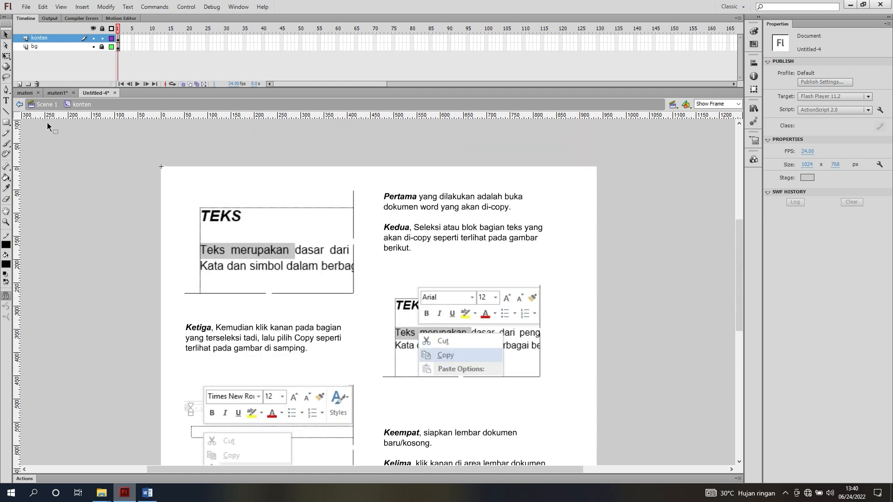
Return to Scene 1 and set the ScrollPane component's contentPath to konten
left_click(46, 104)
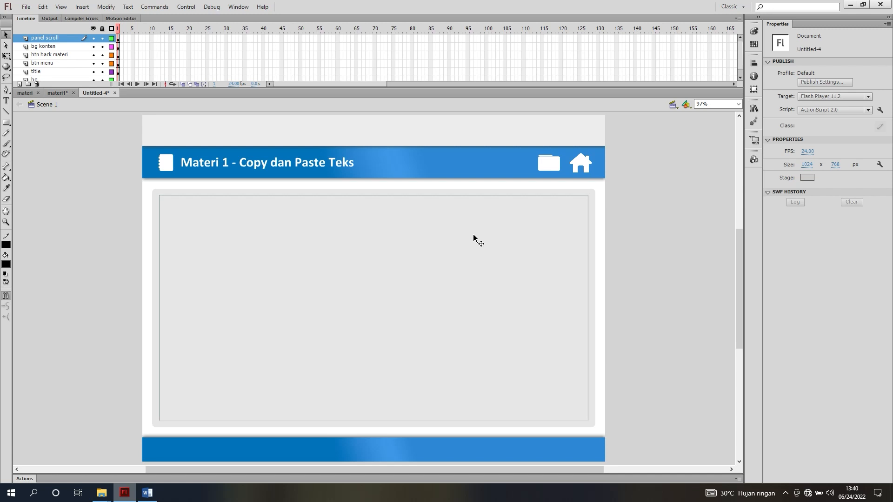
left_click(358, 226)
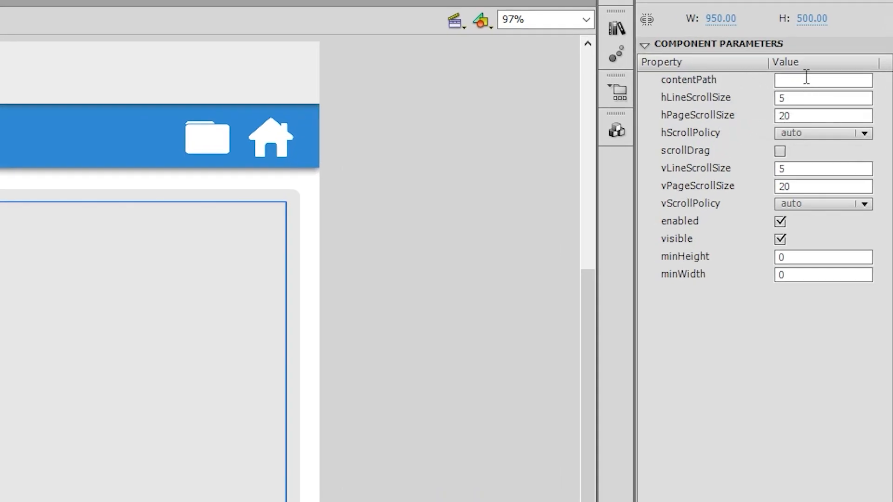
left_click(619, 25)
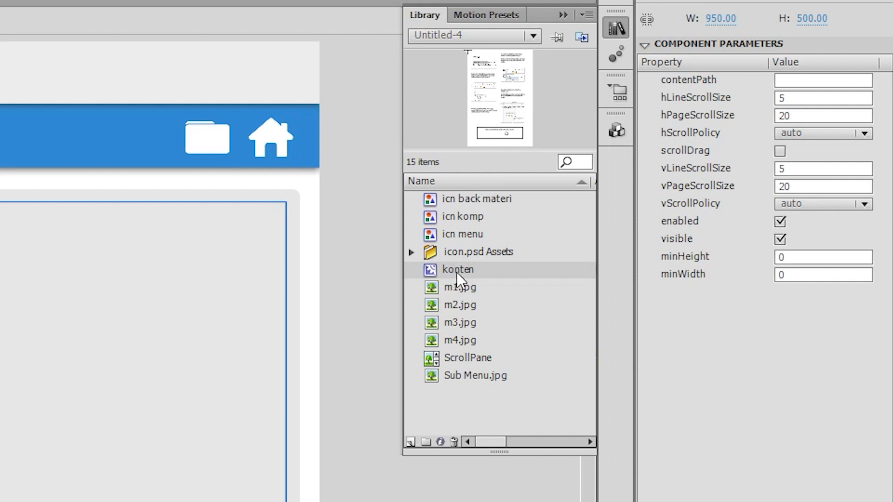
left_click(809, 81)
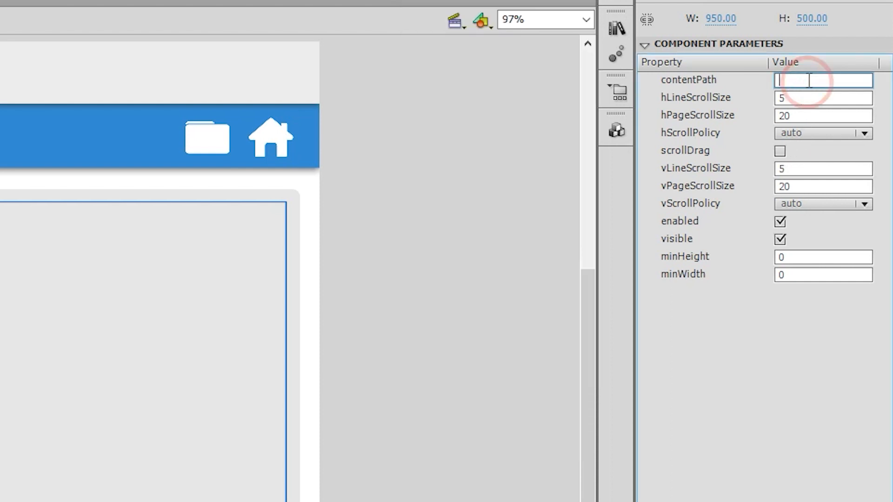
type("konten")
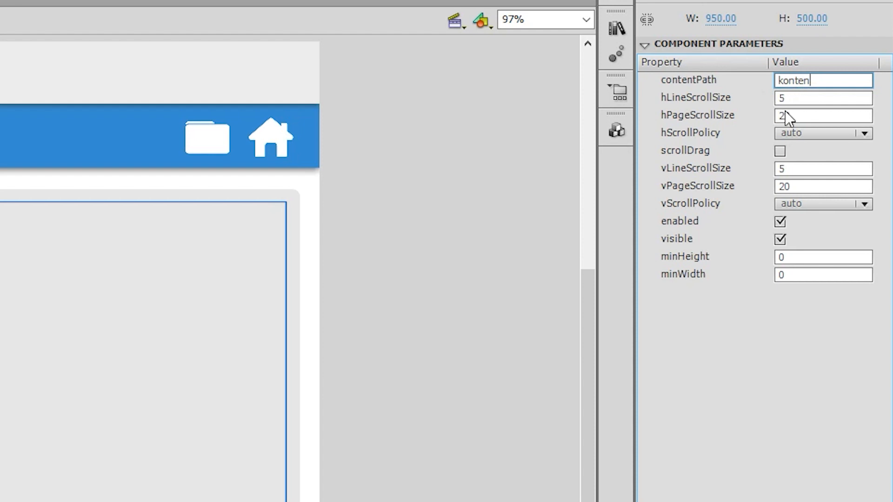
Set the ScrollPane's hScrollPolicy to off, vLineScrollSize to 20 and vPageScrollSize to 5
left_click(807, 134)
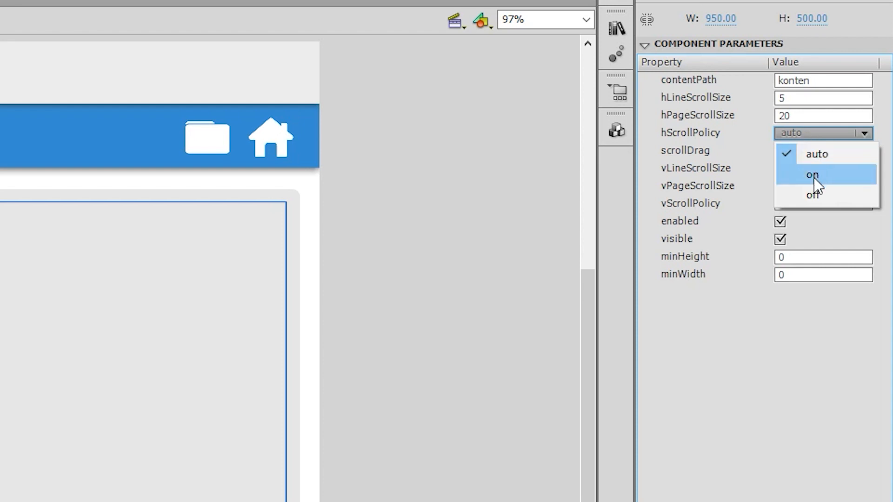
left_click(814, 194)
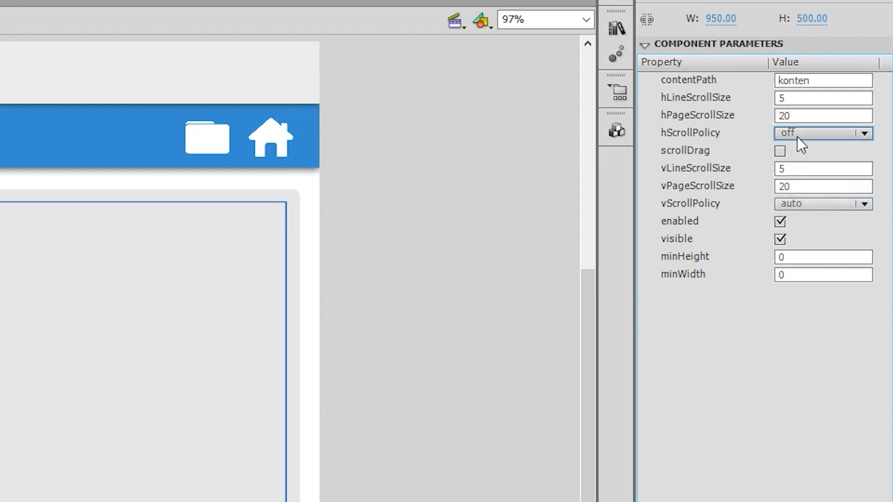
left_click(812, 169)
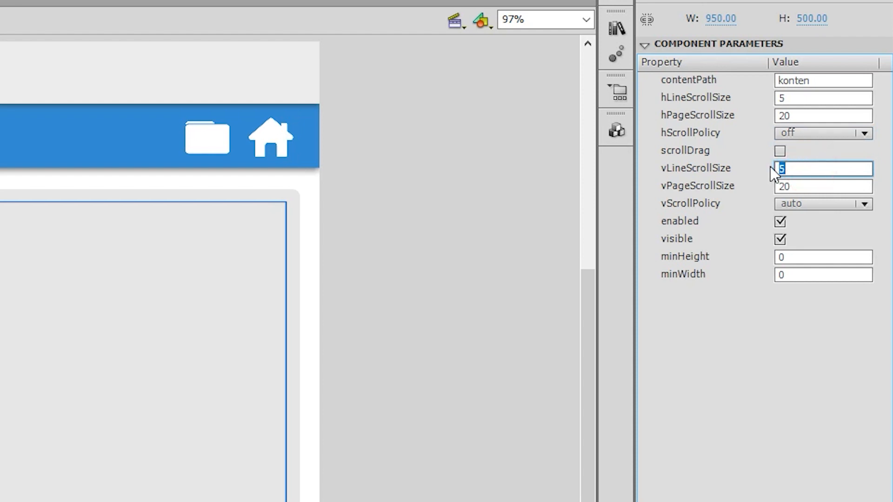
left_click(796, 188)
type("5")
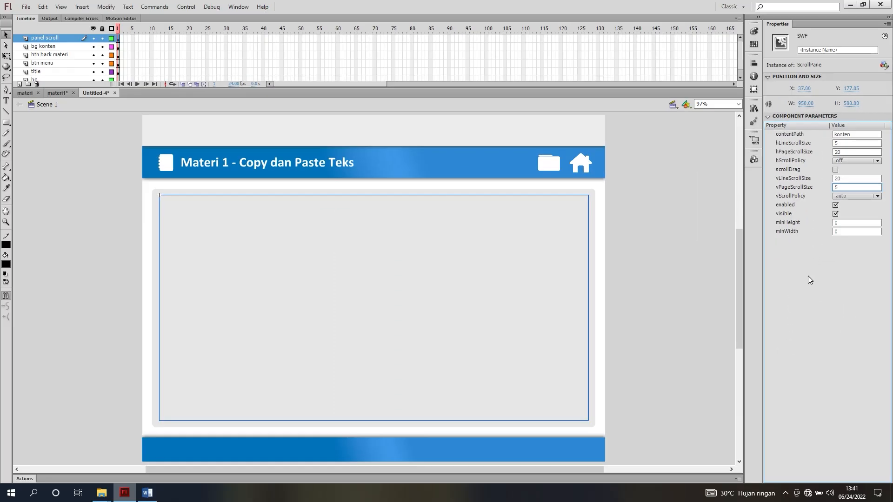
Commit the ScrollPane's vPageScrollSize of 5 and save the document as materi1 in the Project DMI folder in Flash CS6 Document format
key("Return")
left_click(680, 228)
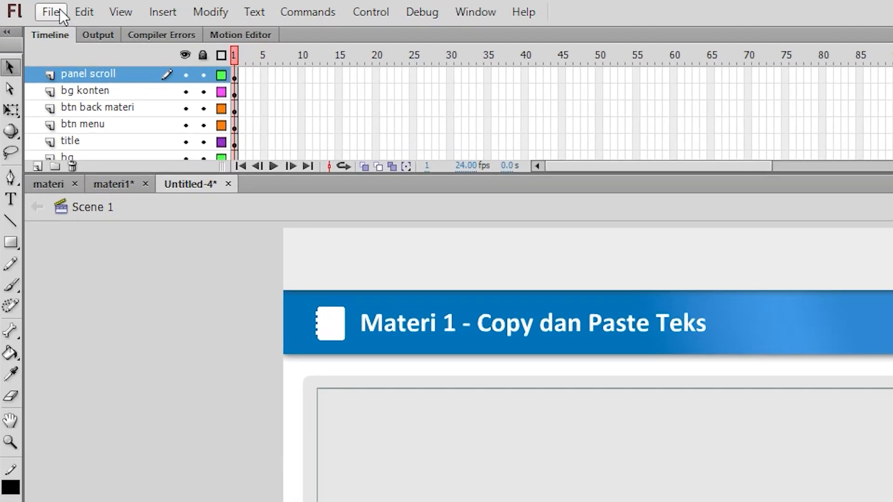
left_click(26, 7)
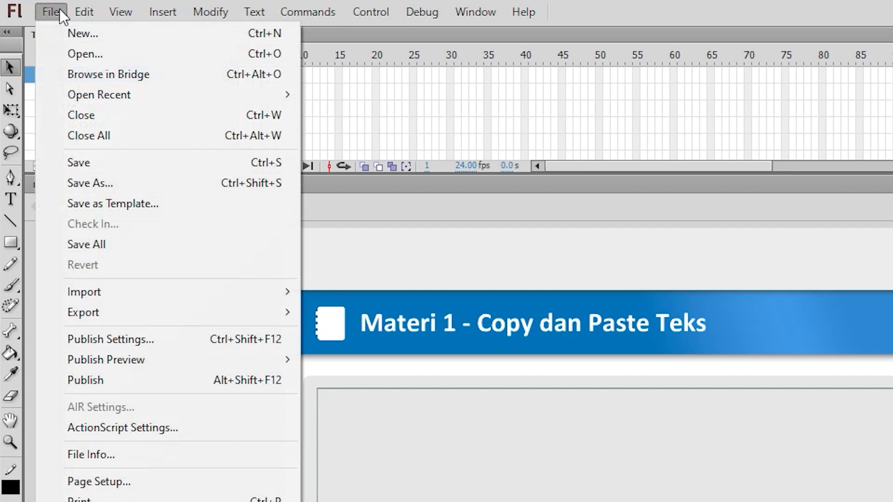
left_click(128, 181)
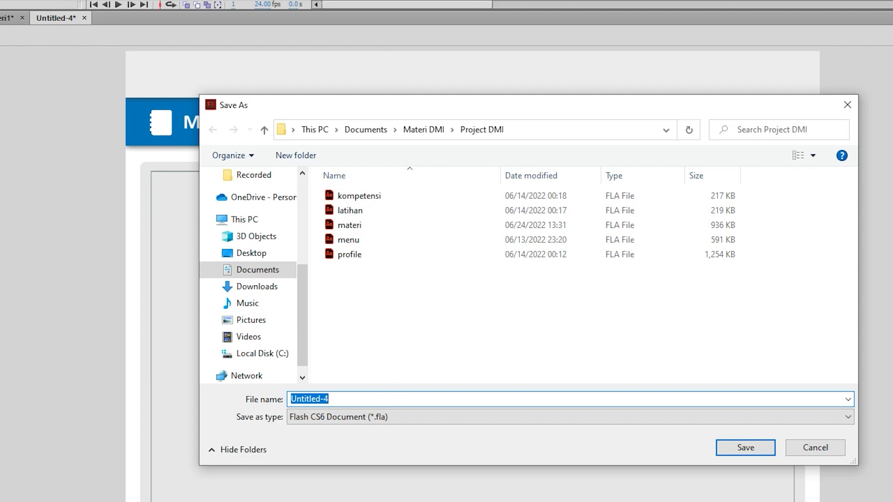
type("materi1")
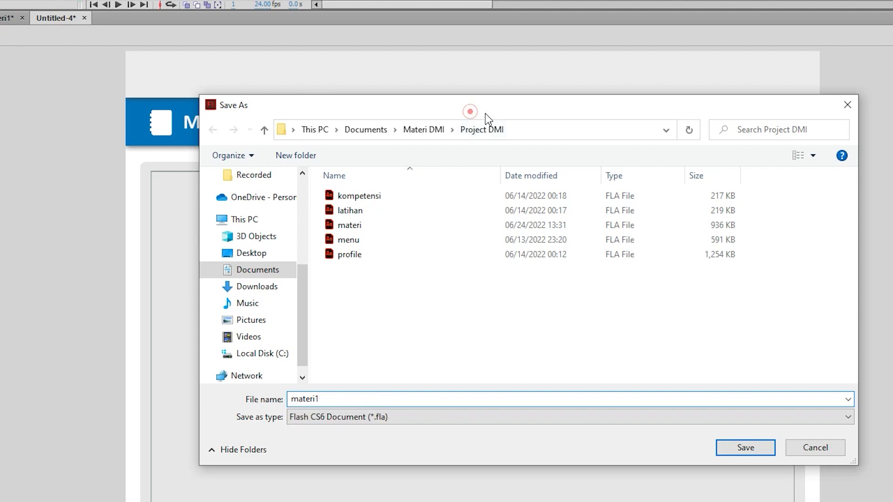
left_click_drag(484, 113, 594, 107)
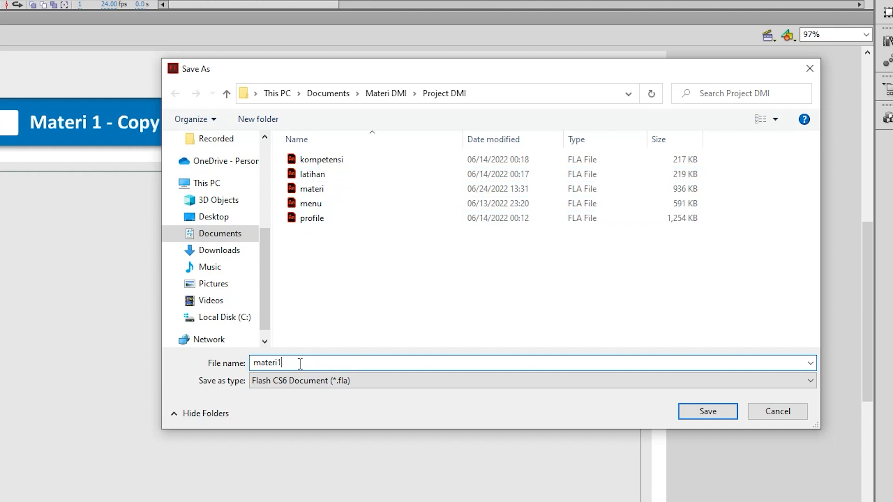
left_click_drag(372, 71, 329, 77)
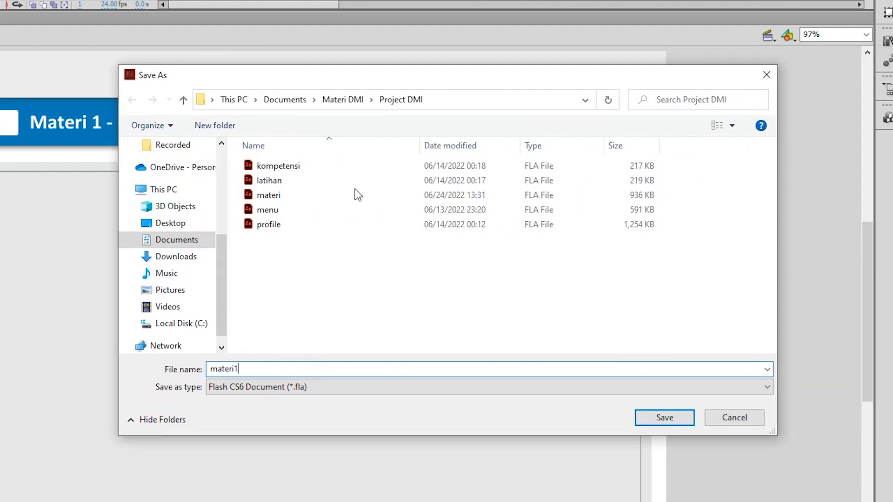
left_click(660, 419)
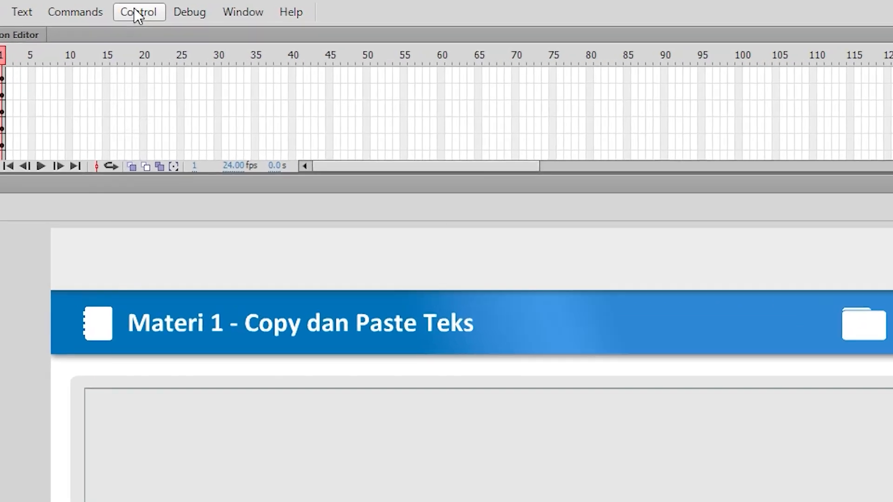
Test the movie and check the ScrollPane content from the first copy-paste step down to the video tutorial frame
left_click(186, 6)
mouse_move(402, 149)
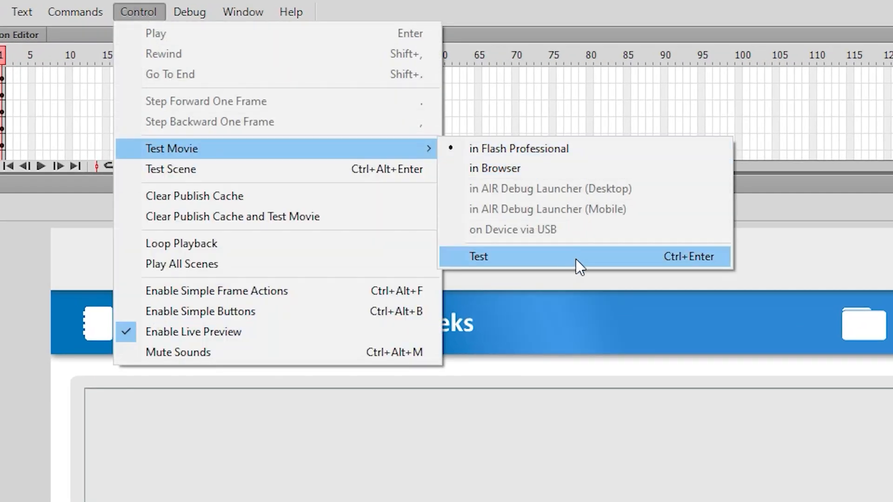
left_click(646, 260)
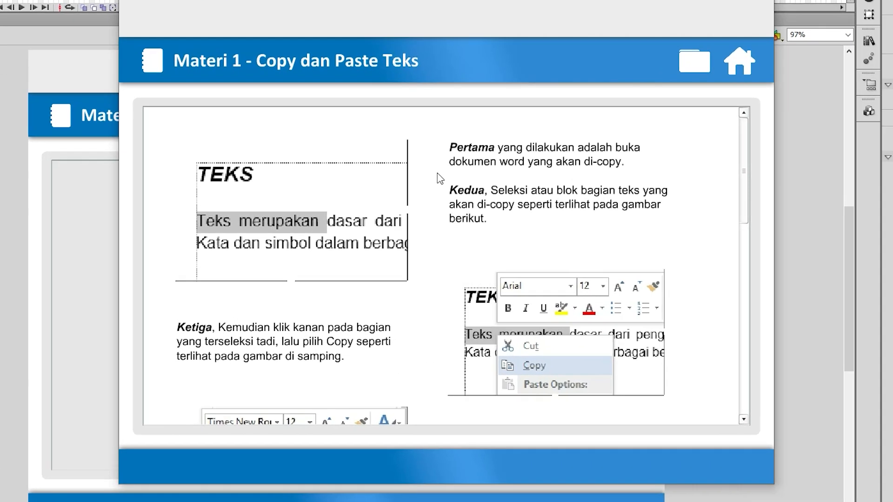
scroll(451, 166, "down", 4)
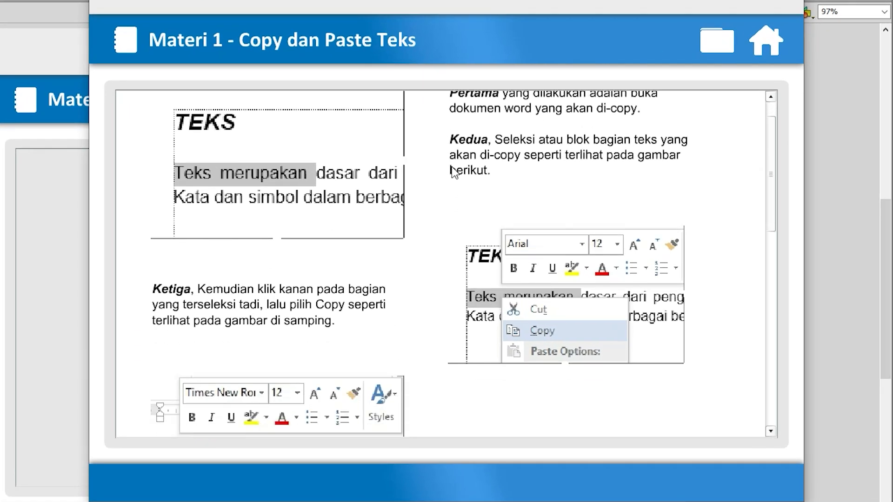
scroll(448, 172, "down", 4)
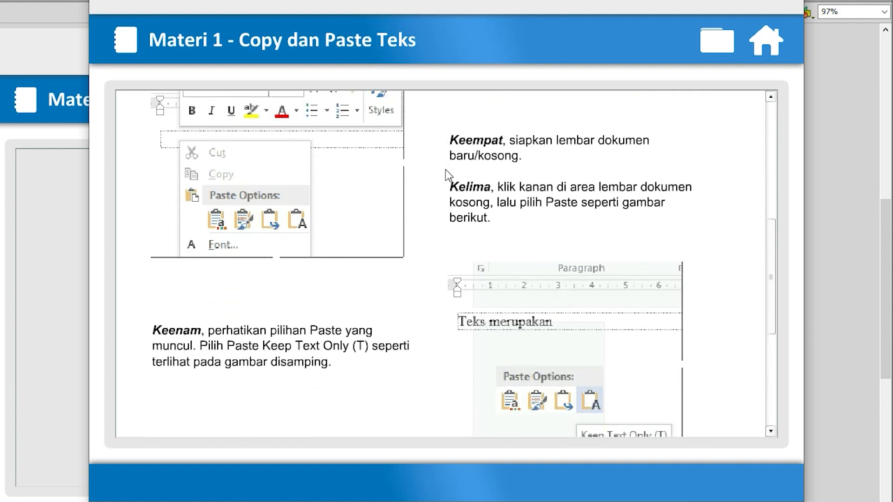
scroll(448, 176, "down", 5)
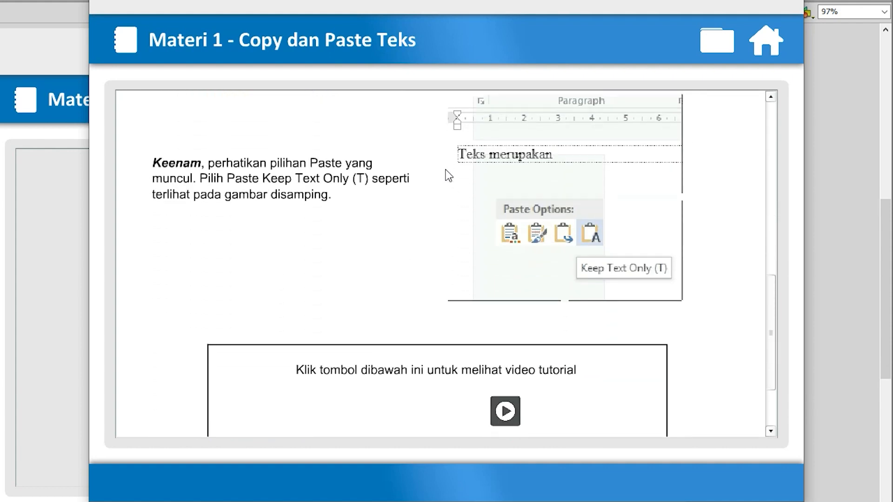
scroll(536, 157, "down", 1)
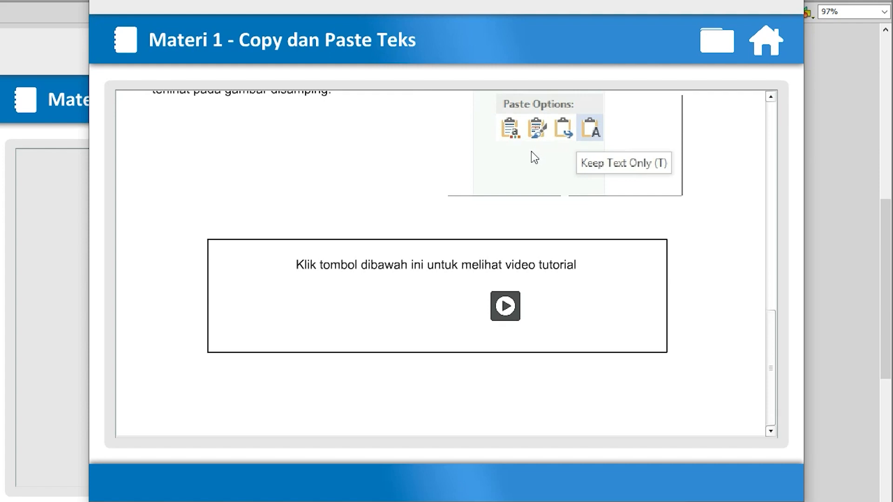
Return the tested ScrollPane content to the first step using its scroll bar, and close the test movie window
scroll(534, 158, "up", 4)
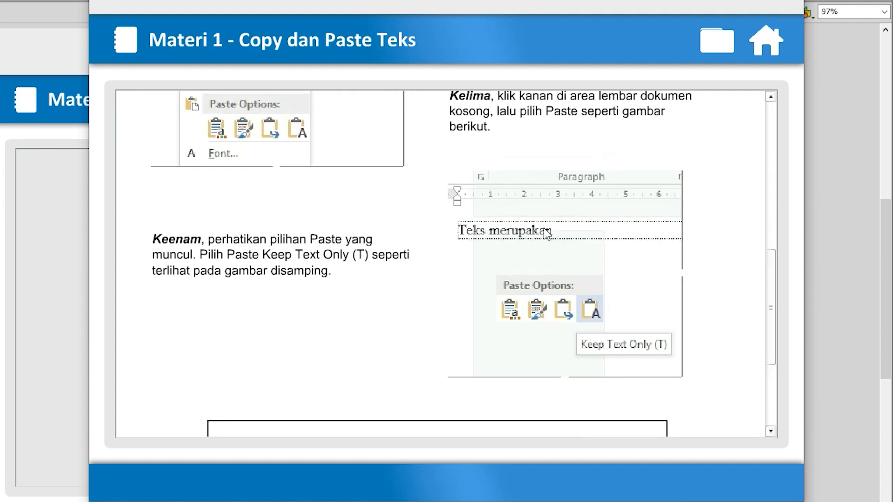
scroll(546, 232, "up", 5)
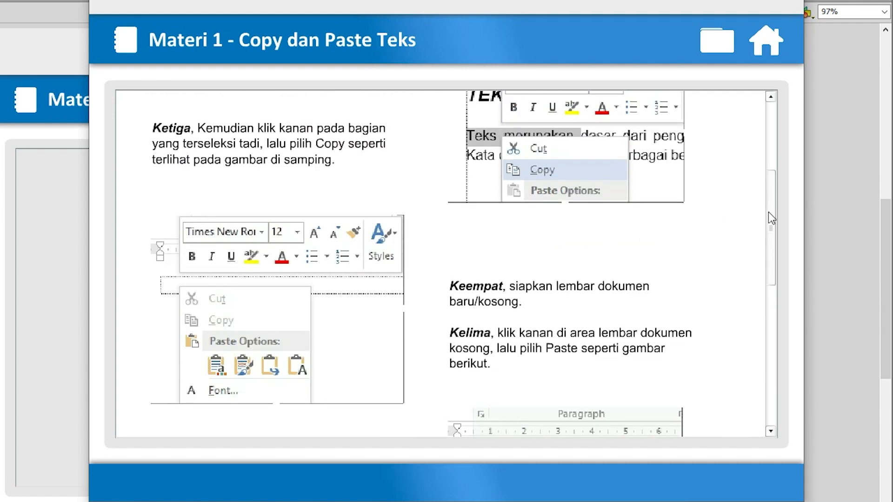
left_click_drag(768, 213, 770, 145)
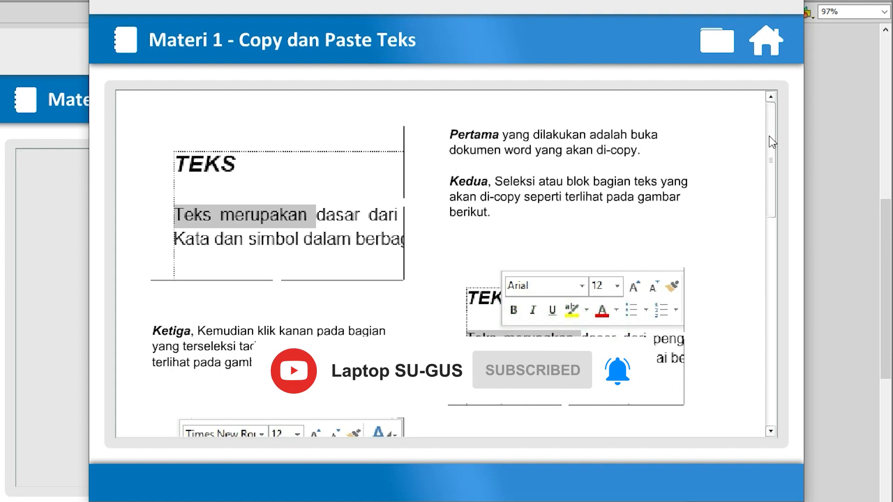
mouse_move(771, 136)
left_mouse_down()
mouse_move(771, 189)
mouse_move(767, 129)
left_mouse_up()
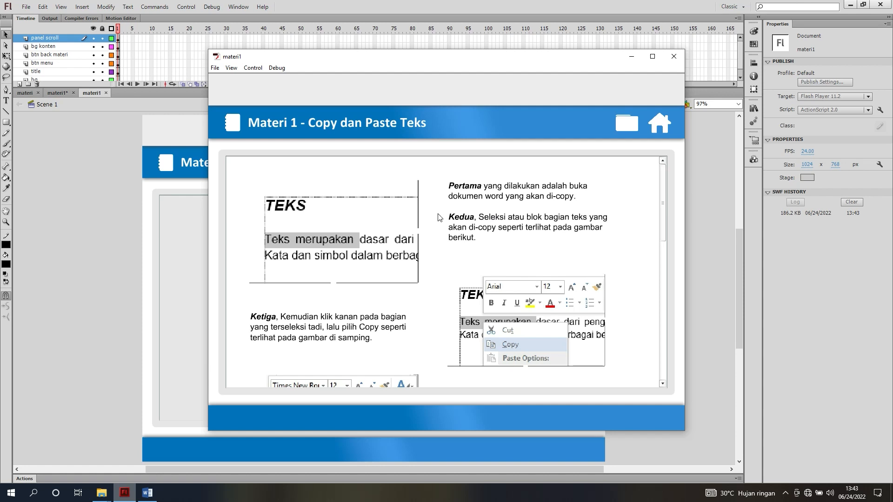
left_click_drag(480, 57, 443, 151)
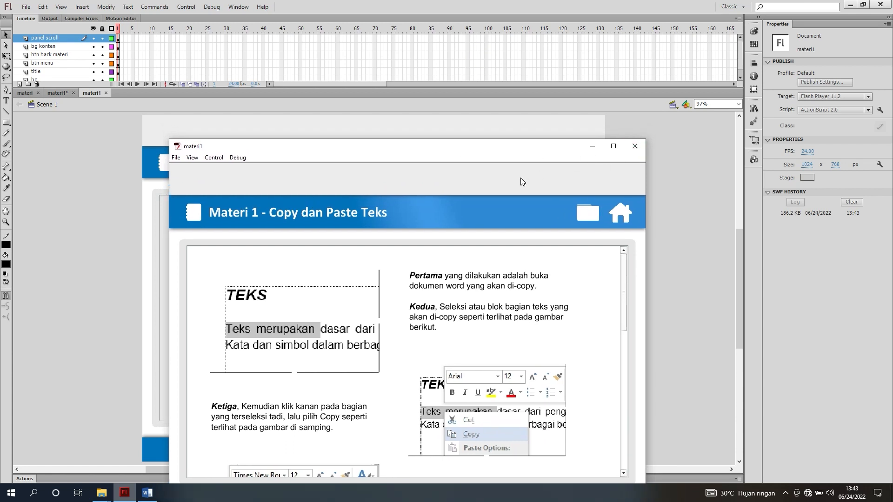
left_click(634, 146)
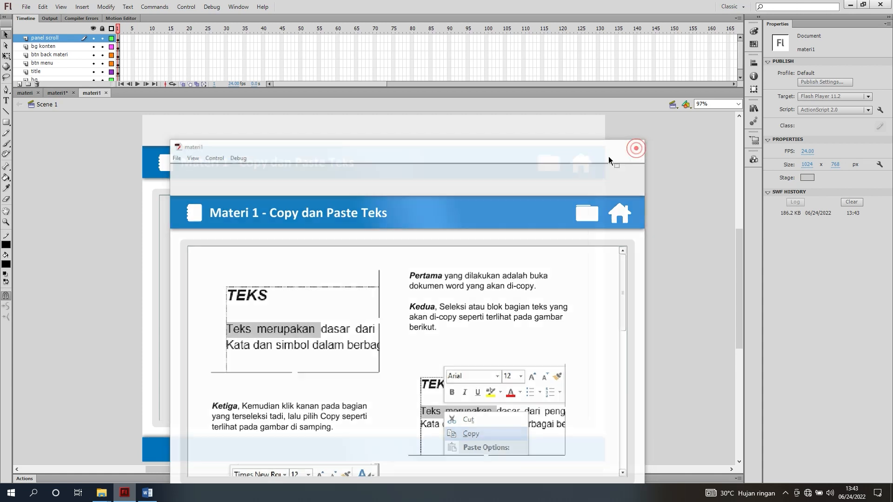
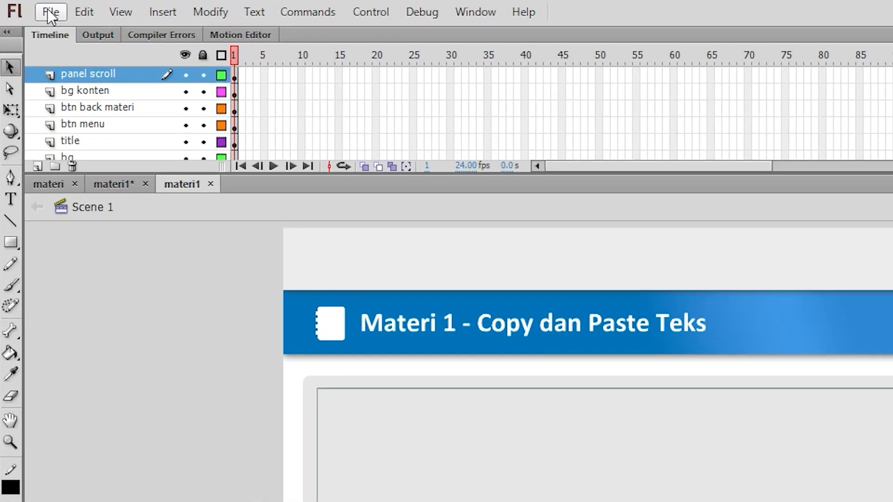
Save a copy of the document as materi2 in the Project DMI folder in Flash CS6 Document format
left_click(49, 13)
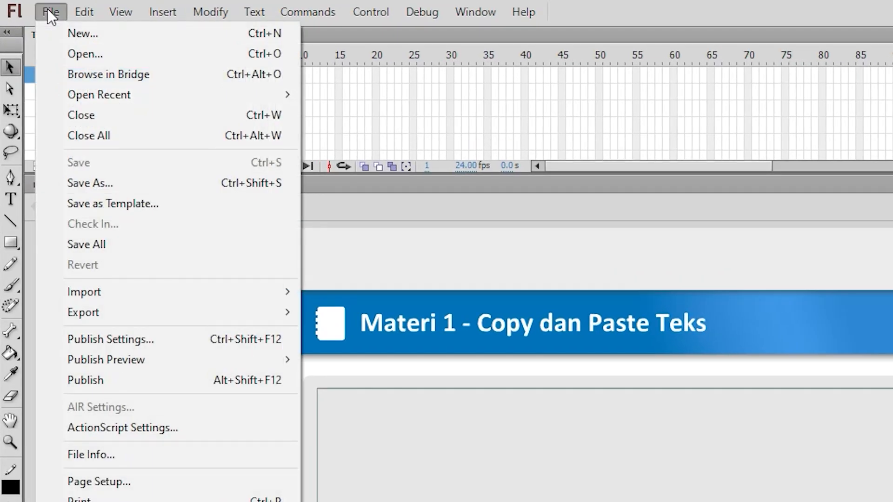
left_click(87, 185)
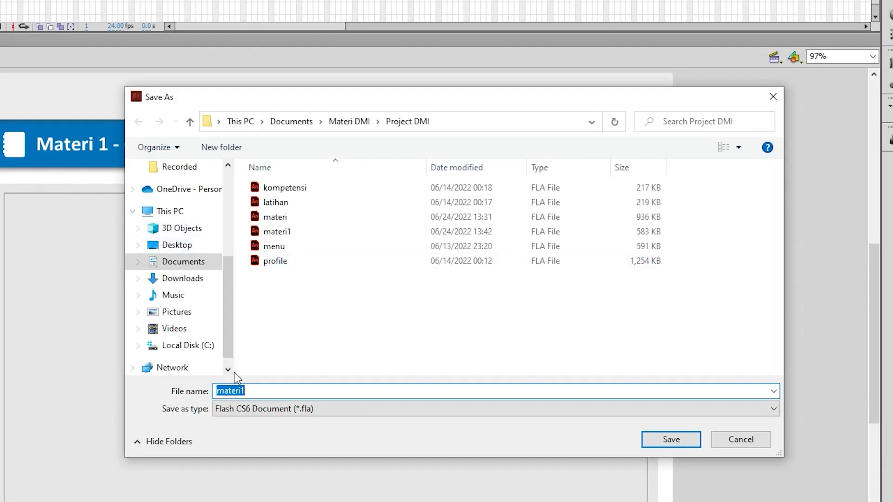
left_click(255, 390)
key("BackSpace")
type("2")
left_click(678, 441)
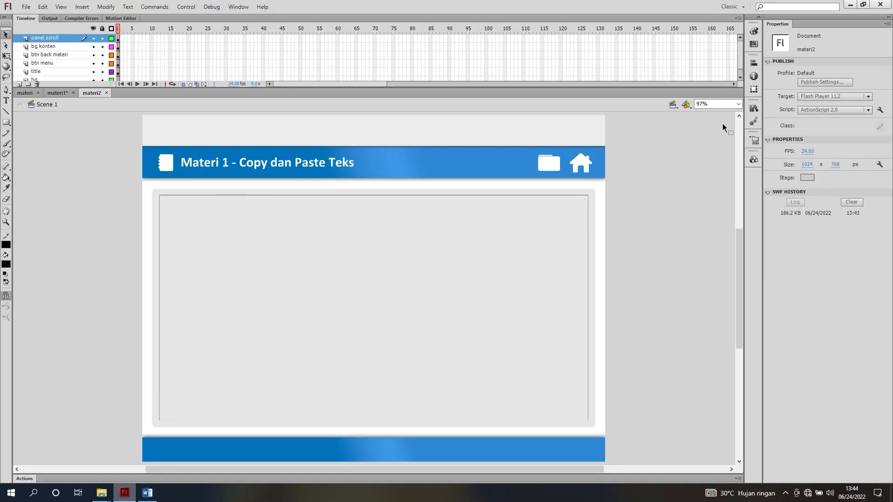
Open the konten clip from the materi2 library for editing and look through its copy-paste instructions
left_click(753, 109)
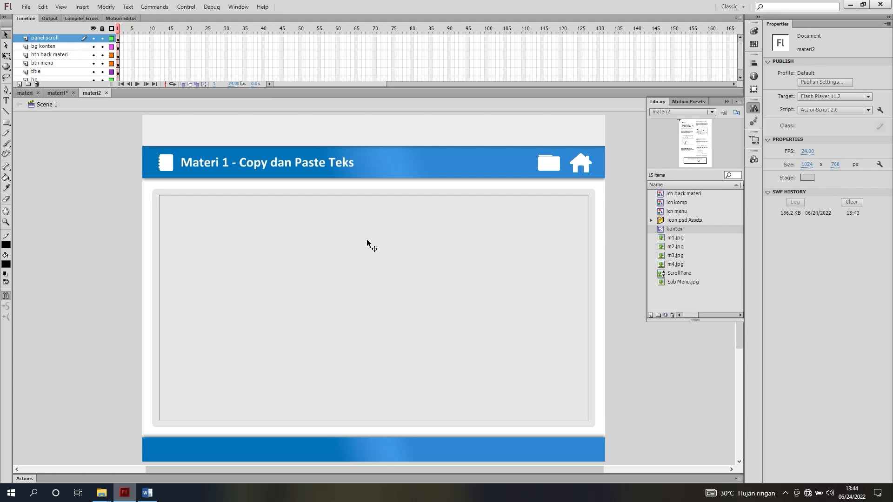
left_click(753, 108)
left_click(754, 107)
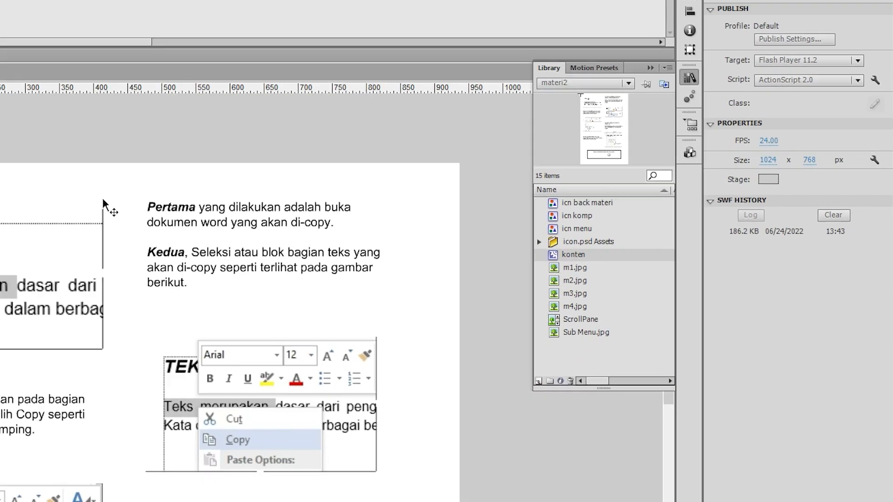
scroll(132, 296, "down", 1)
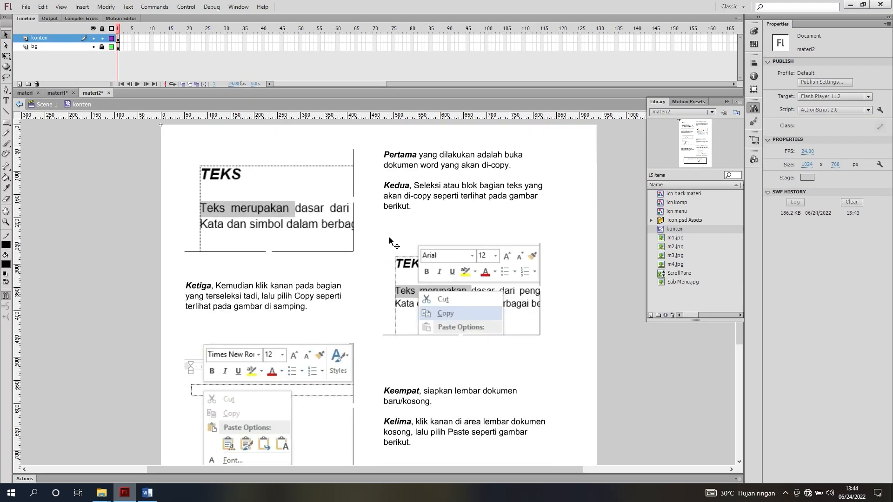
scroll(388, 243, "down", 7)
scroll(388, 243, "up", 5)
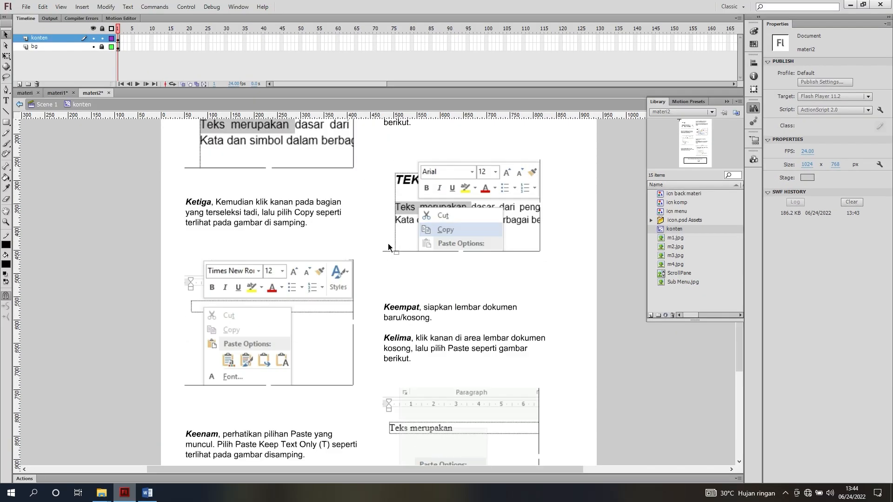
scroll(388, 244, "up", 2)
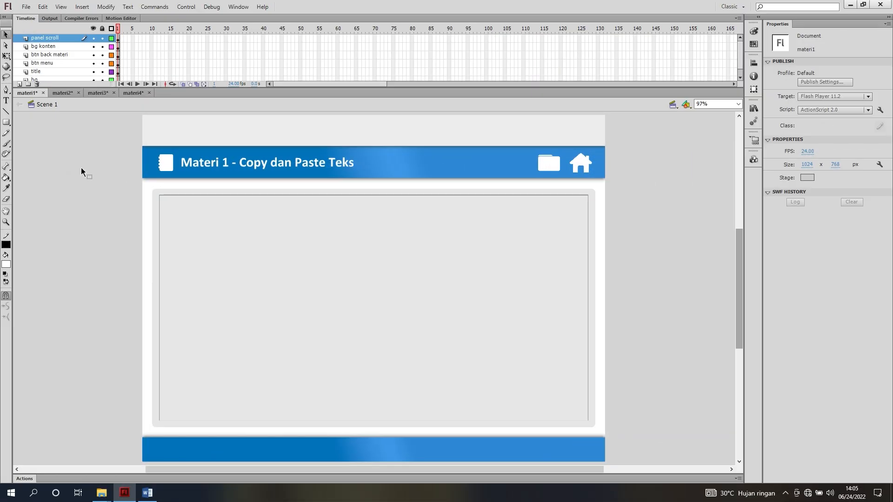
Review the konten clips and main scenes of the materi2, materi3 and materi4 documents
left_click(69, 94)
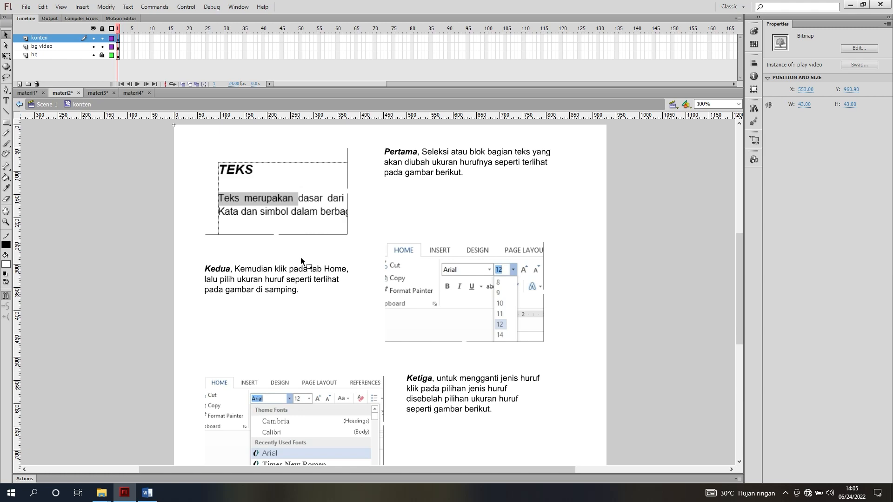
scroll(303, 286, "down", 5)
scroll(303, 286, "up", 5)
left_click(46, 104)
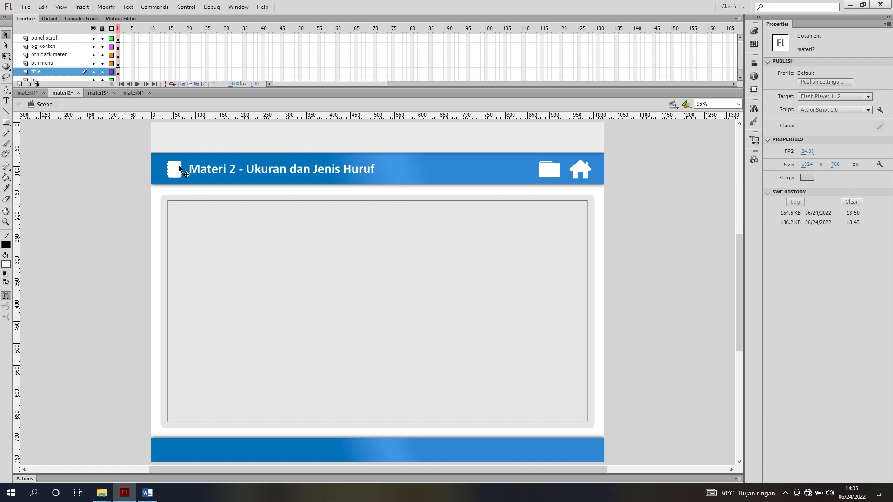
left_click(100, 93)
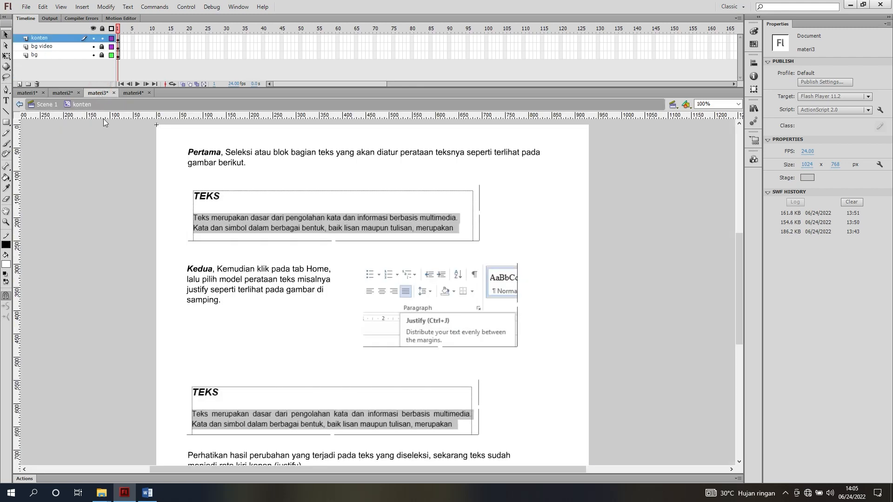
scroll(195, 228, "down", 3)
scroll(195, 228, "up", 3)
left_click(47, 104)
left_click(130, 94)
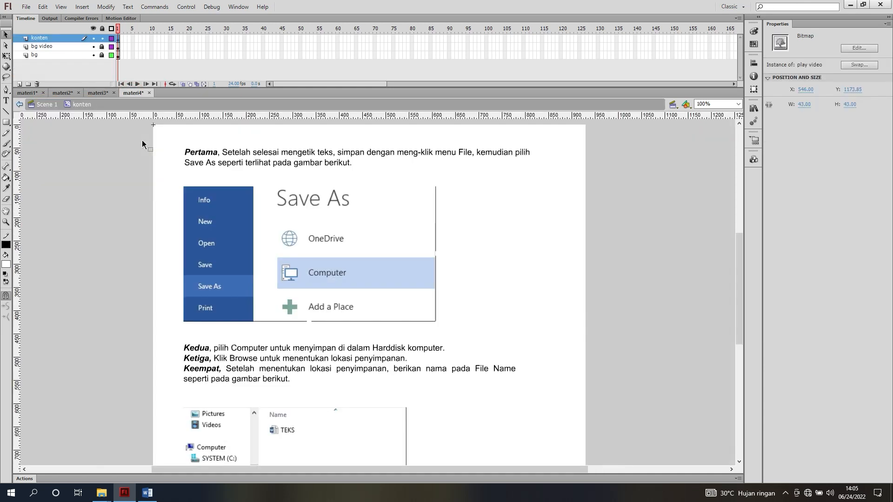
left_click(46, 105)
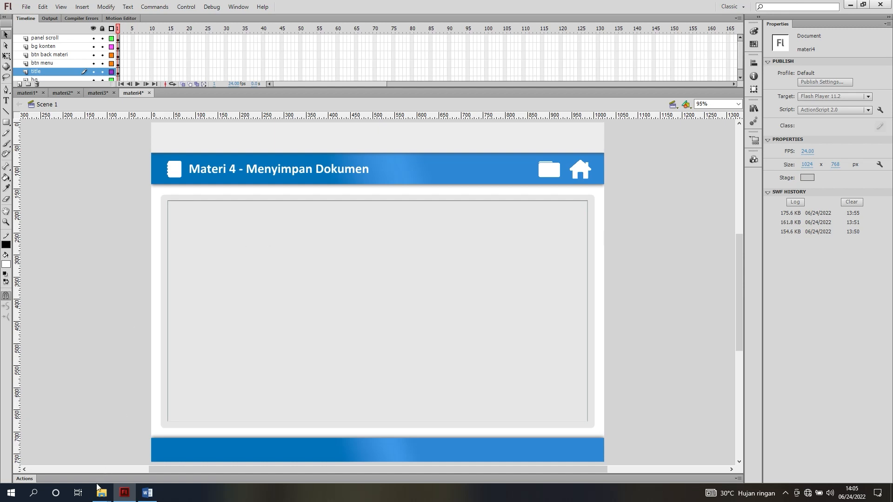
mouse_move(99, 492)
left_click(129, 454)
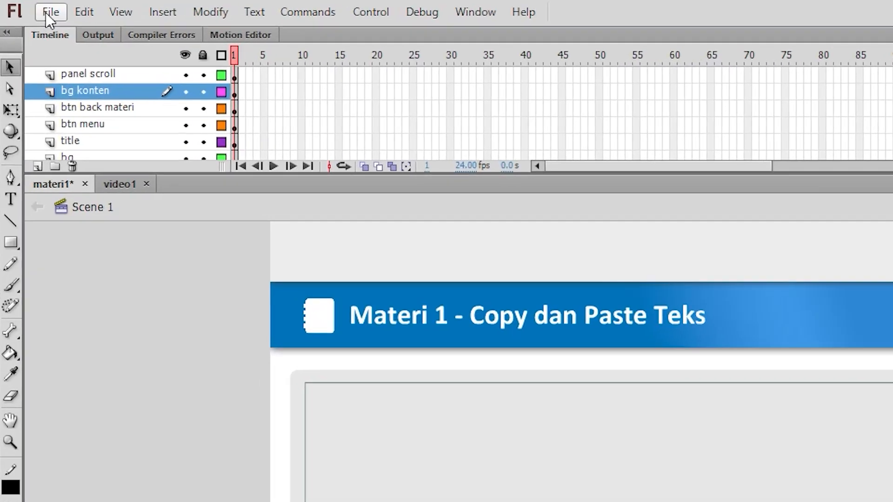
Create a new ActionScript 2.0 document 1024 px wide and 768 px high
left_click(23, 7)
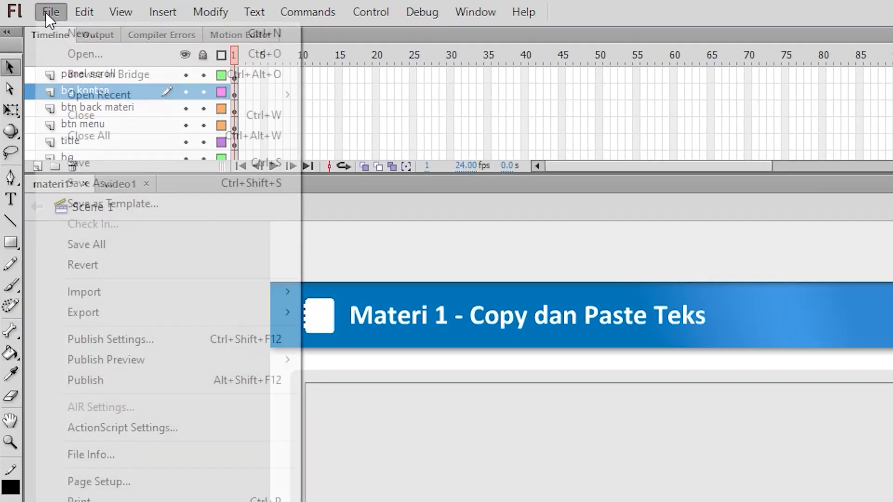
left_click(78, 34)
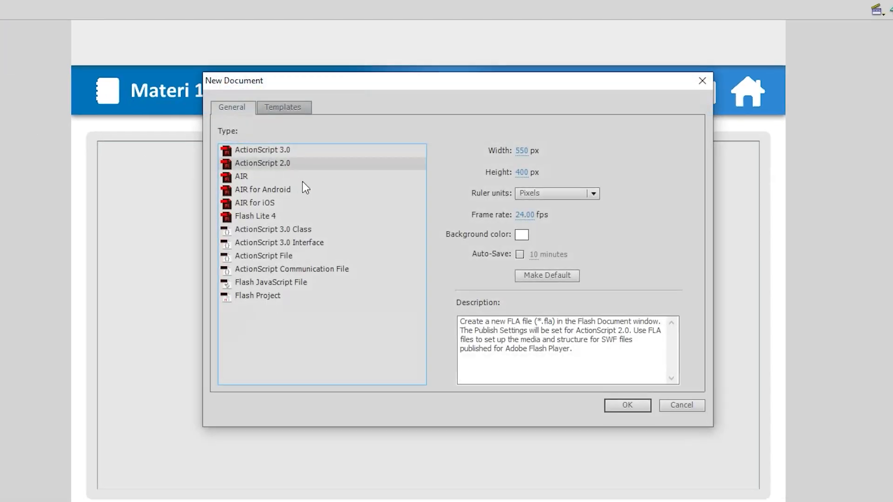
left_click(522, 151)
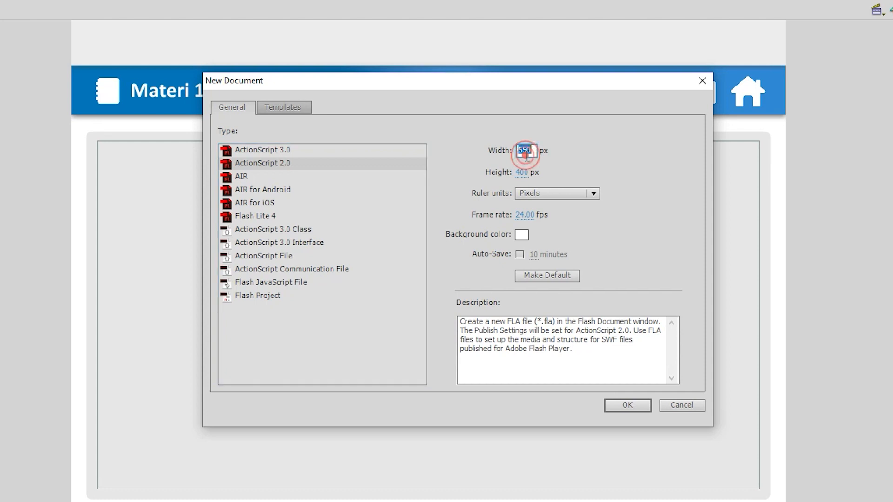
type("1024")
left_click(521, 172)
type("768")
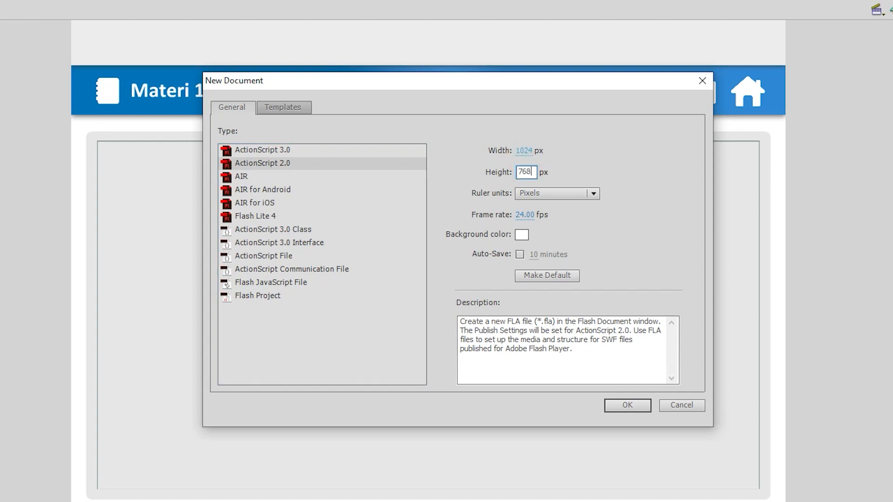
key("Return")
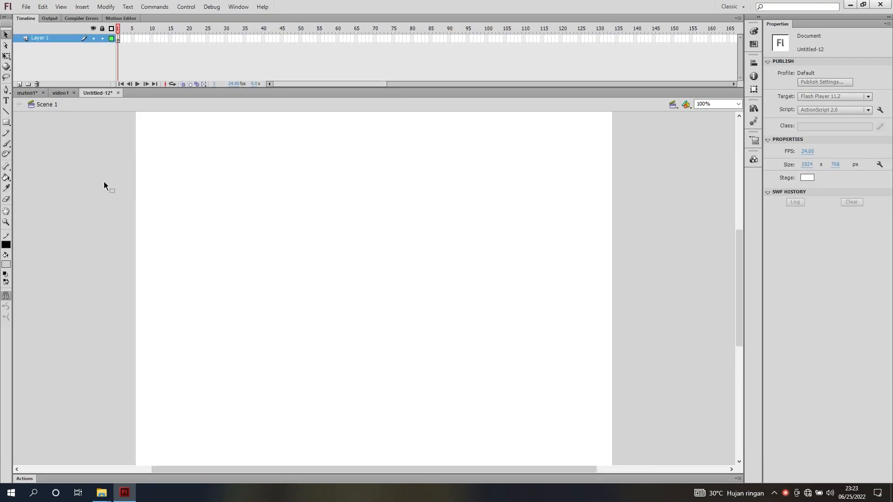
Copy the bg konten, btn back materi, btn menu, title and bg layers from materi1 into the new document
left_click(28, 94)
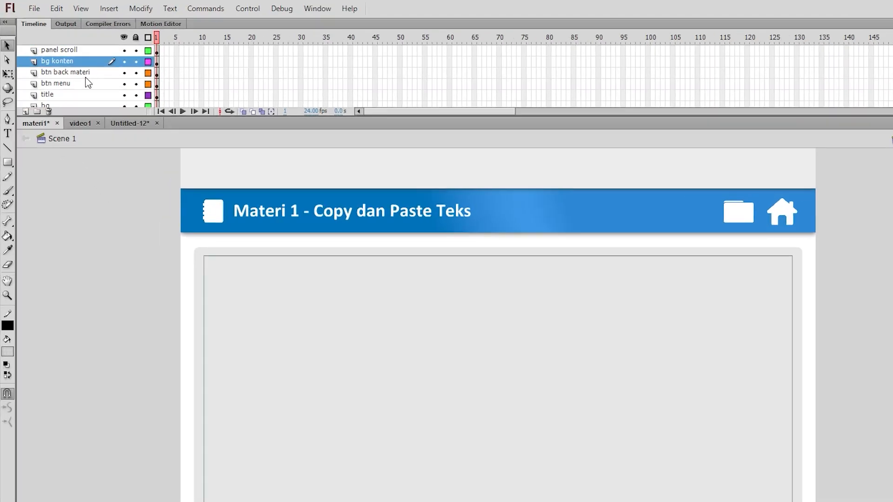
scroll(89, 88, "down", 1)
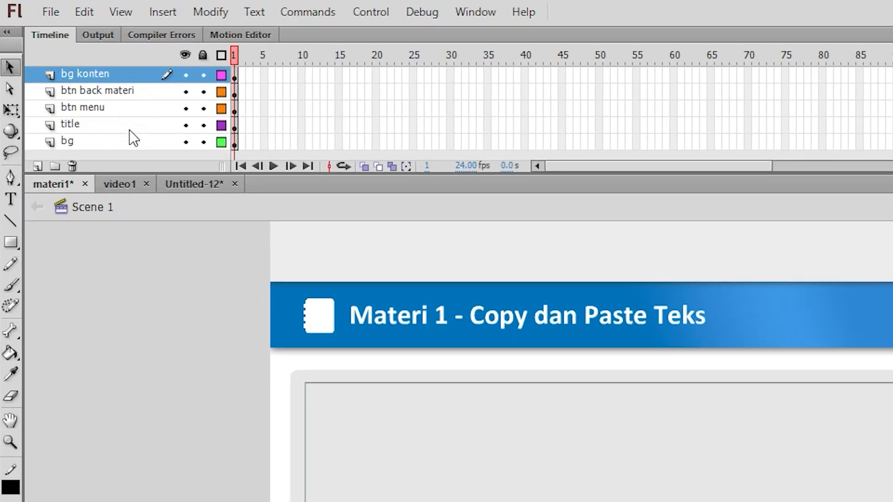
left_click(129, 144, "shift")
scroll(139, 112, "up", 1)
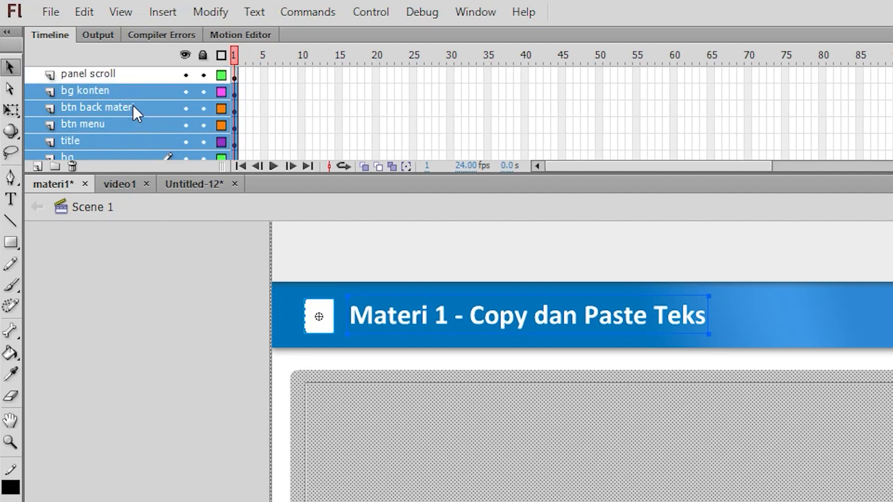
right_click(129, 102)
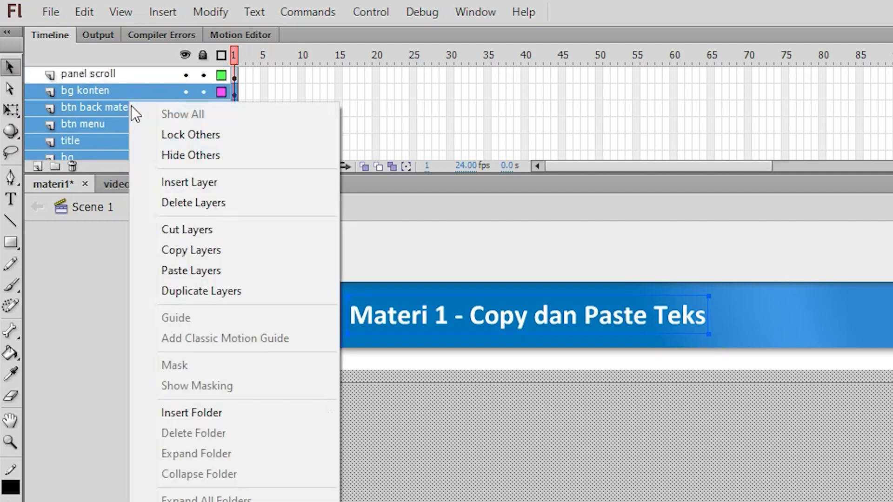
left_click(175, 250)
left_click(198, 184)
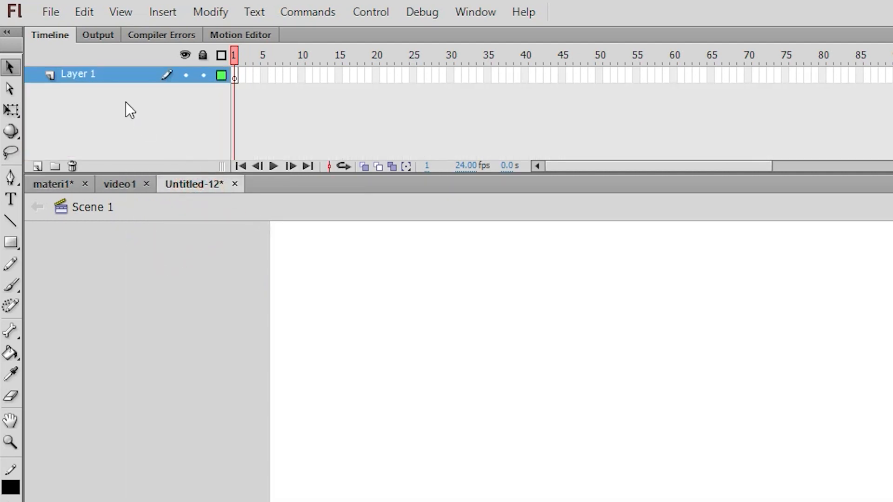
right_click(118, 77)
left_click(161, 243)
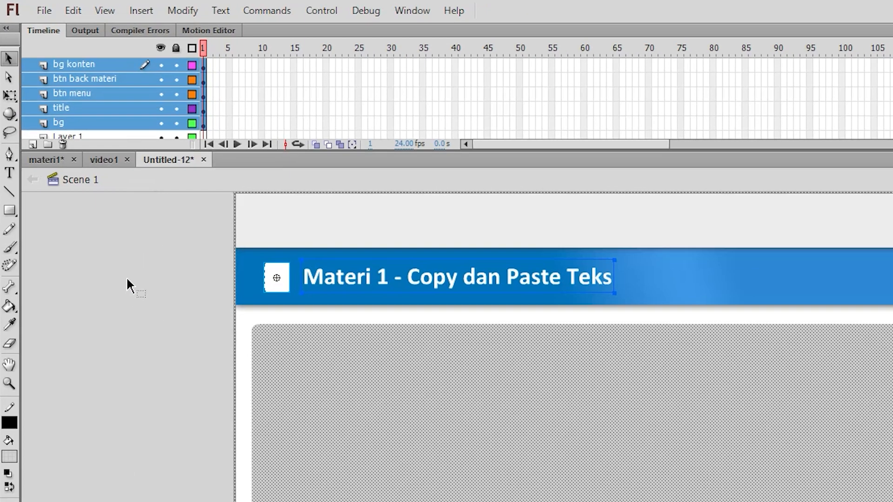
left_click(145, 312)
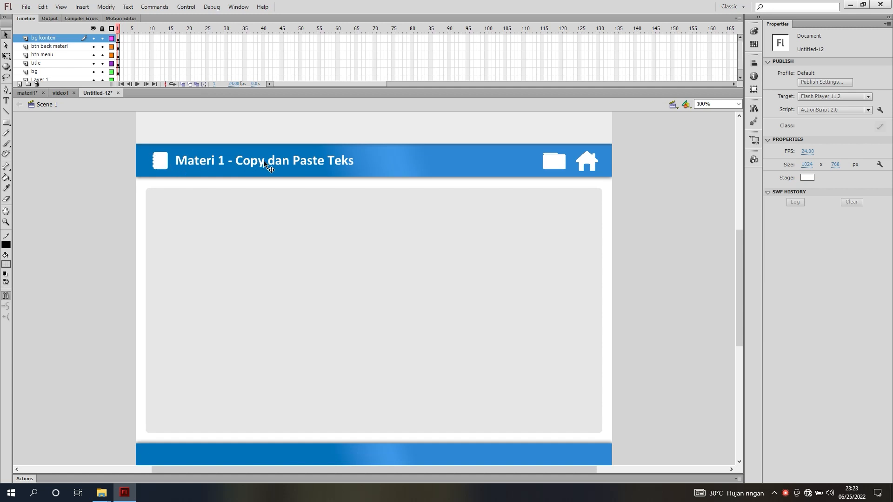
Compare the header bar and content area of the new document with the video1 and materi1 documents
key("ctrl+equal")
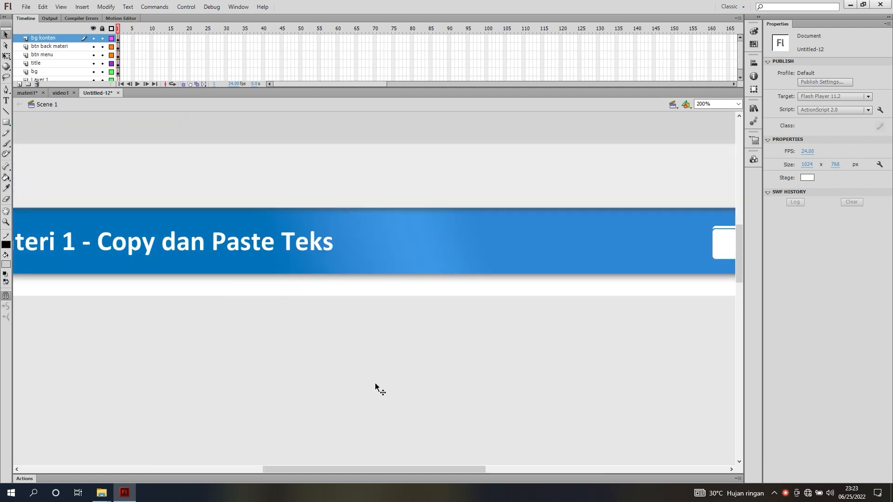
left_click_drag(391, 467, 283, 448)
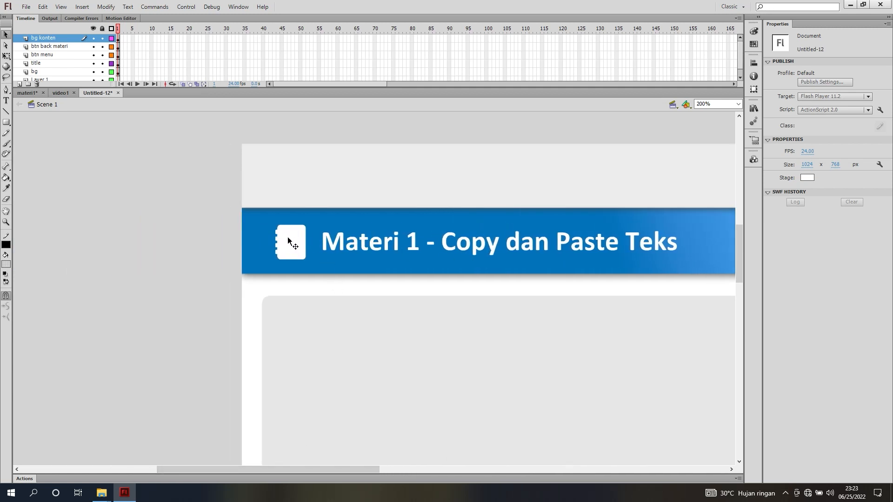
left_click(58, 93)
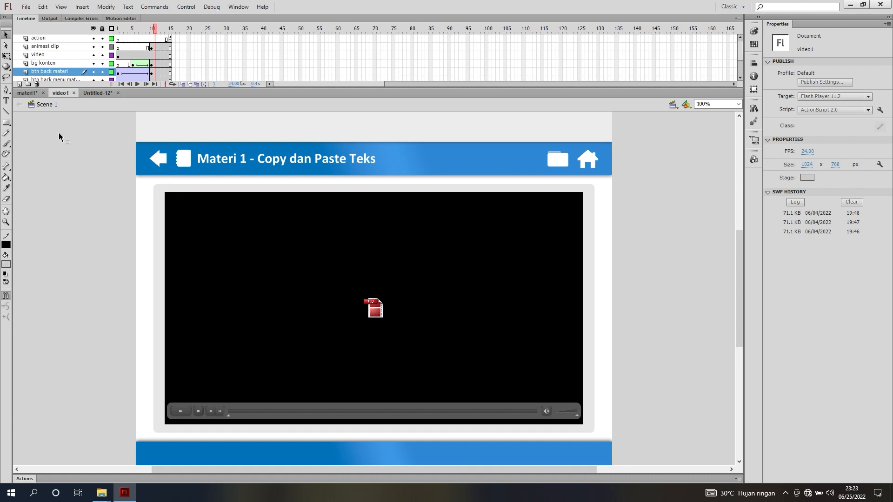
left_click(27, 93)
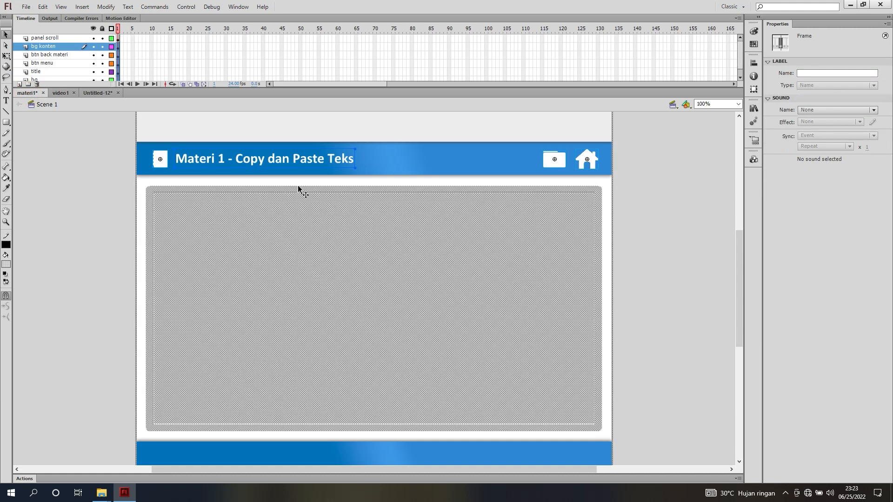
left_click(631, 216)
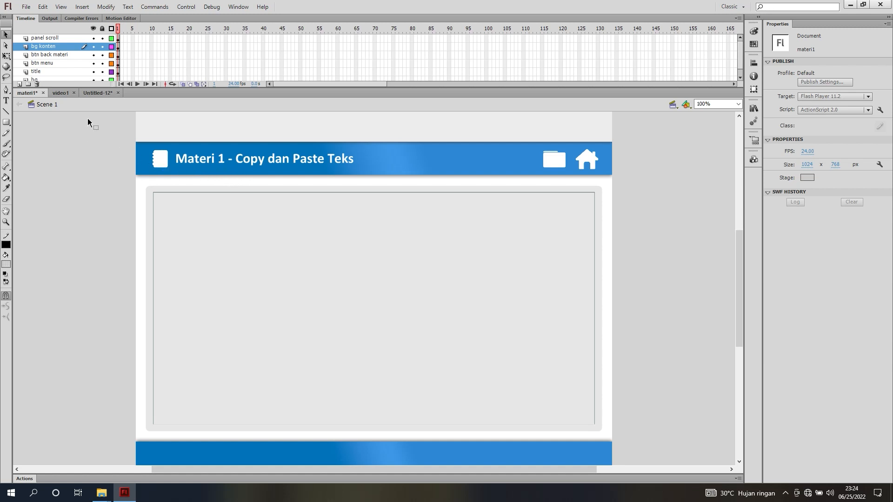
left_click(59, 94)
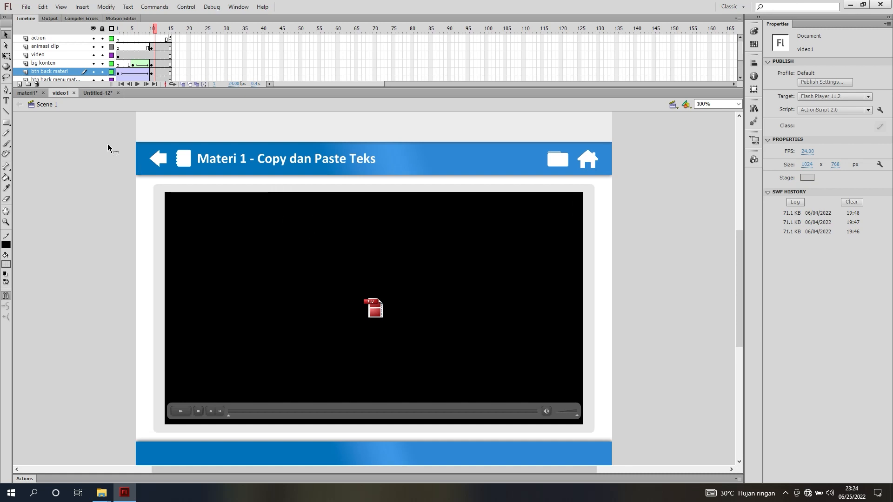
left_click(97, 93)
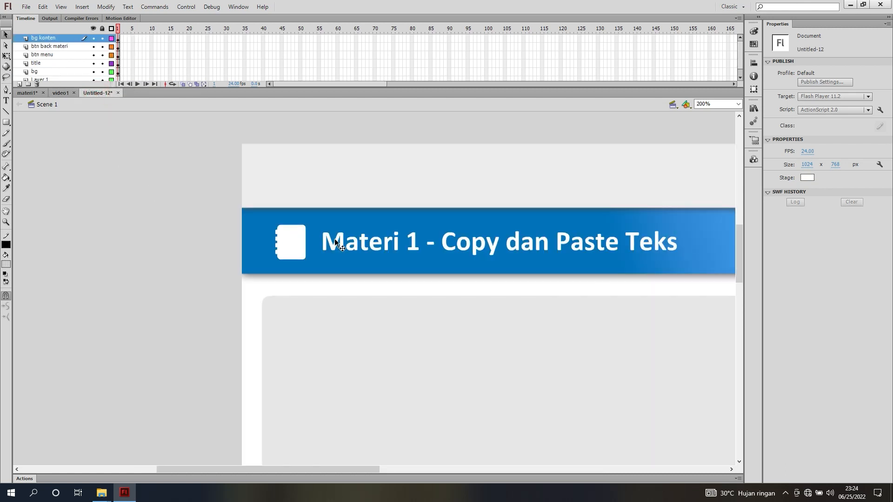
left_click_drag(345, 469, 523, 400)
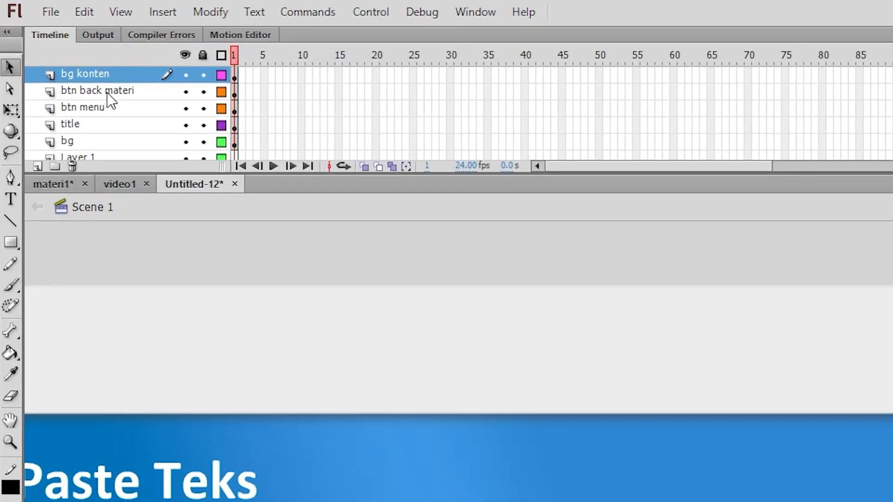
Duplicate the btn back materi layer and name the copy btn back
left_click(107, 93)
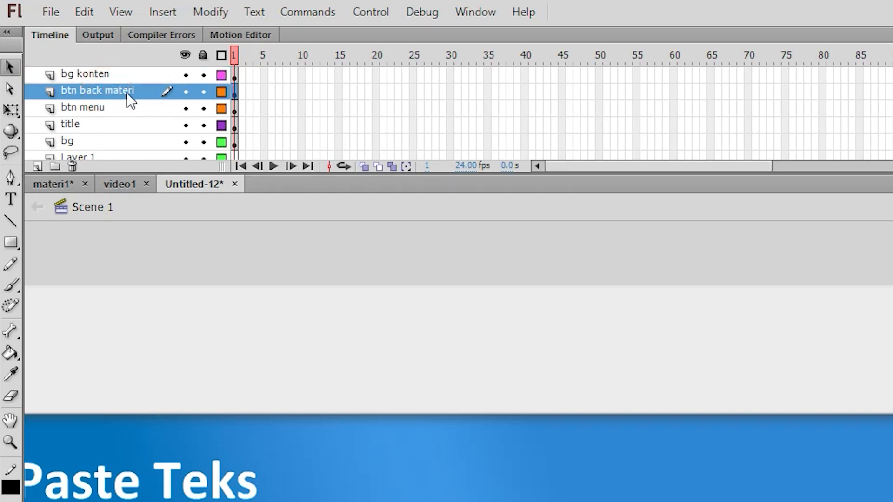
right_click(126, 92)
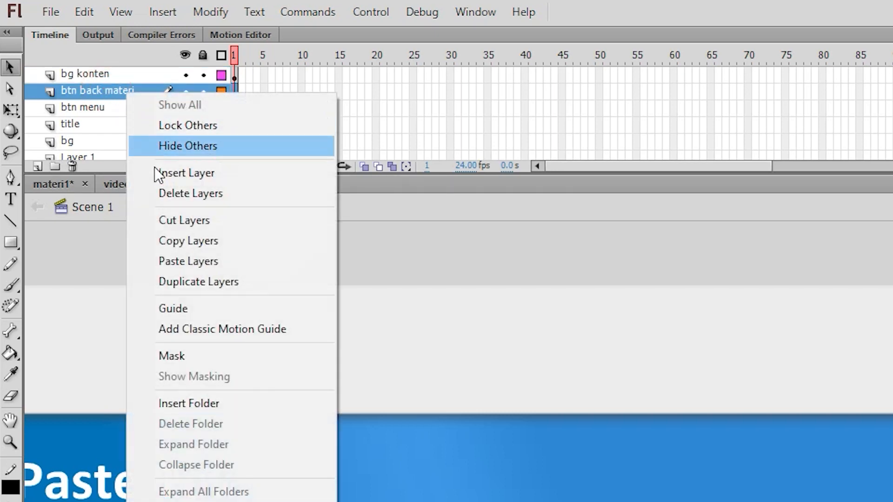
left_click(181, 284)
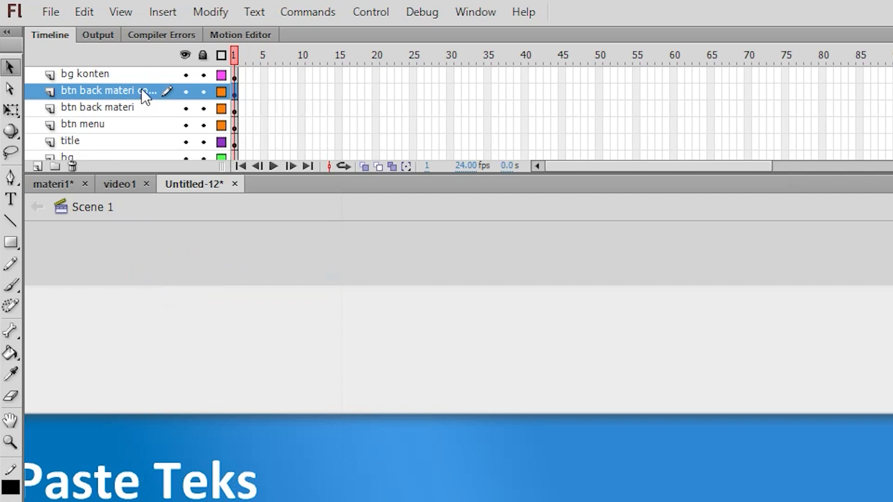
double_click(141, 88)
left_click_drag(156, 91, 106, 79)
key("BackSpace")
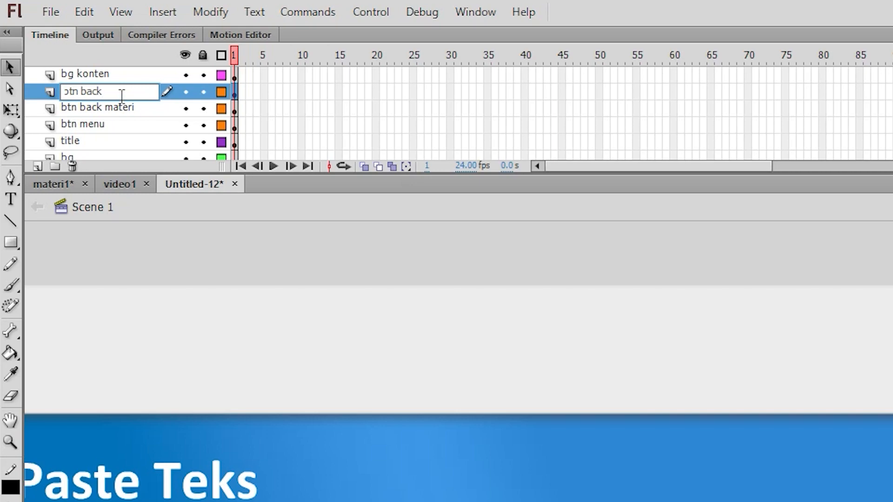
key("Return")
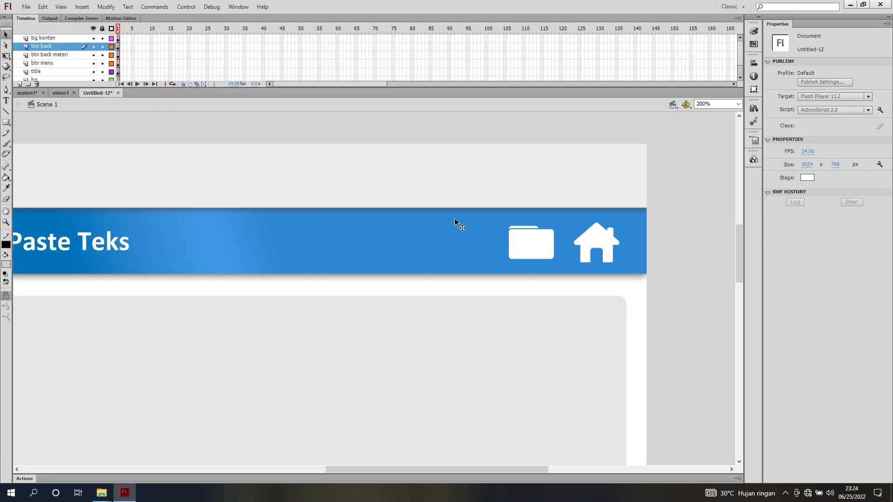
Move the duplicated folder icon toward the middle of the header bar and duplicate its symbol as icn back
left_click(861, 412)
left_click_drag(524, 250, 254, 250)
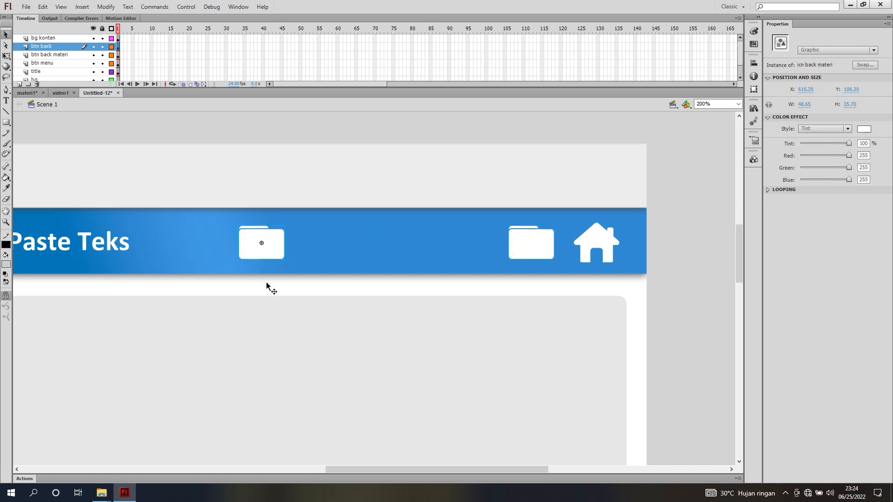
right_click(270, 239)
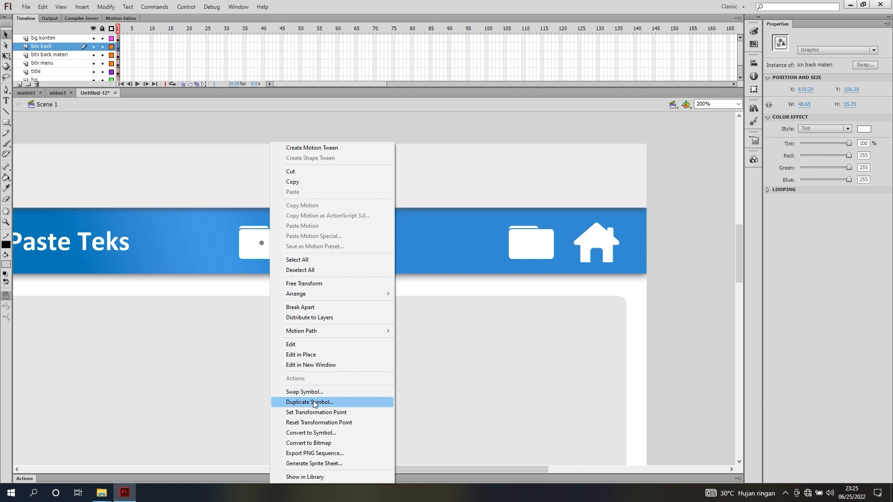
left_click(313, 402)
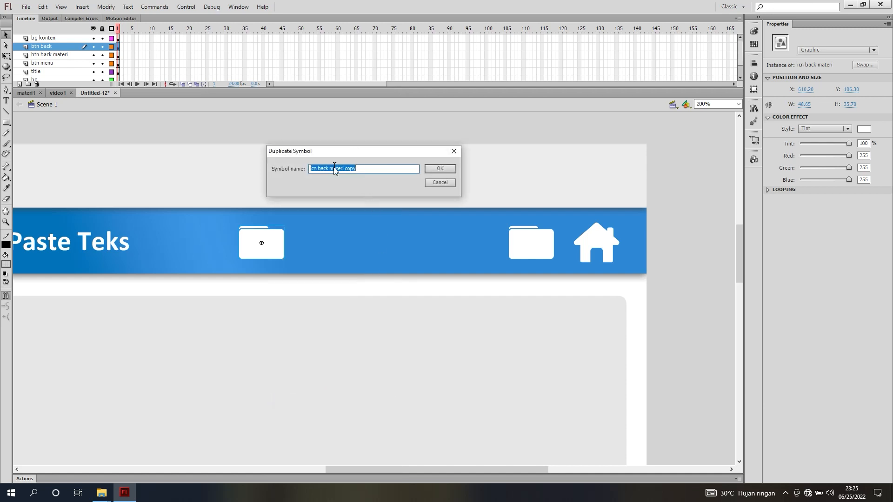
left_click_drag(356, 169, 329, 170)
key("BackSpace")
left_click(440, 168)
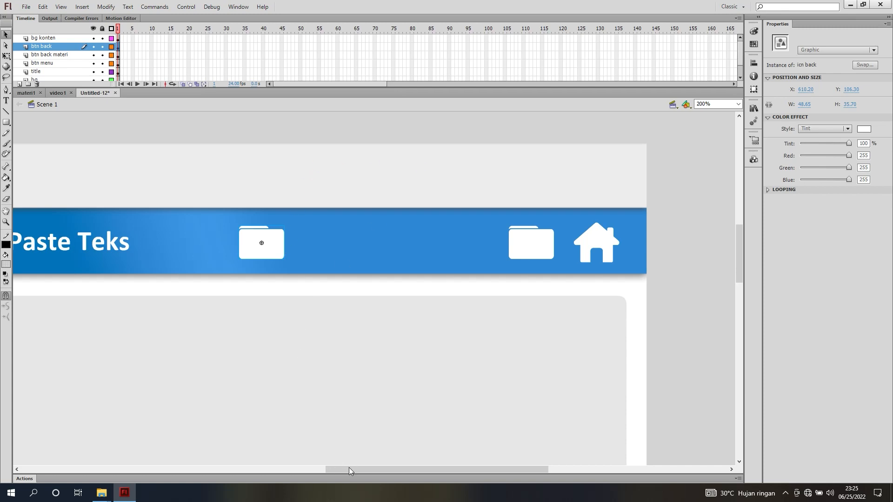
Bring the right arrow bitmap from the video1 library into this document and remove its oversized copy from the stage
left_click_drag(349, 467, 277, 459)
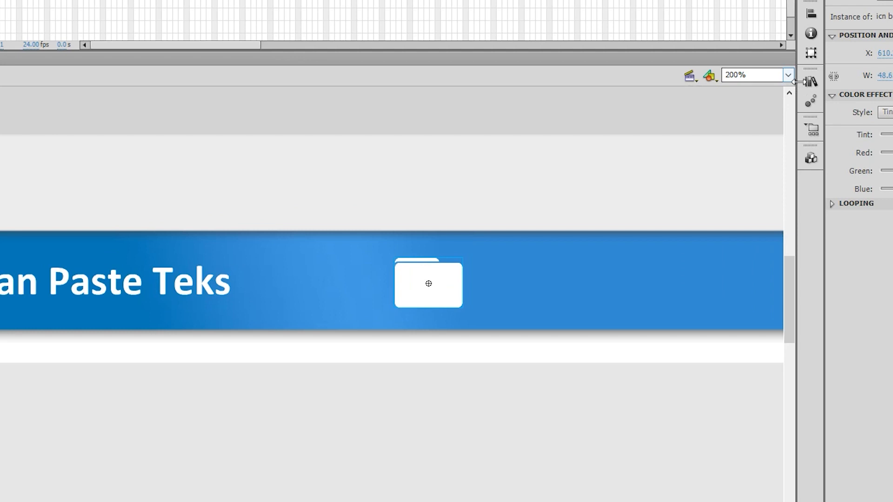
left_click(810, 82)
left_click(711, 87)
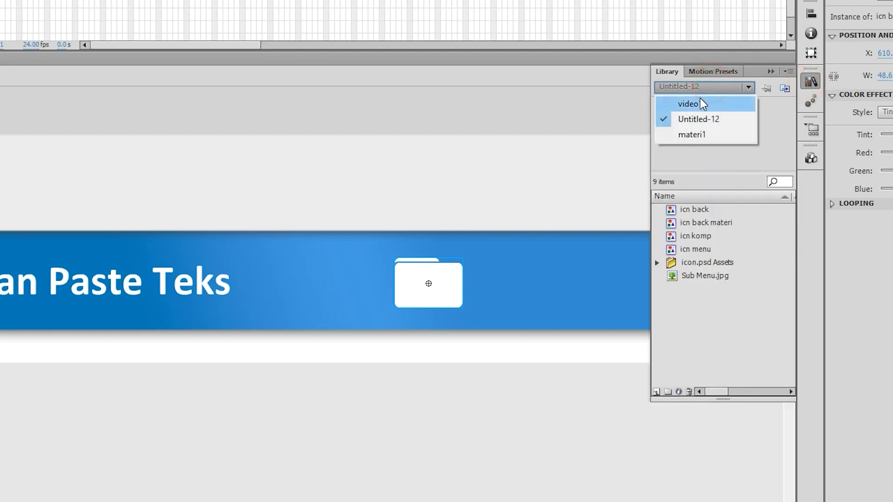
left_click(699, 98)
scroll(688, 279, "down", 7)
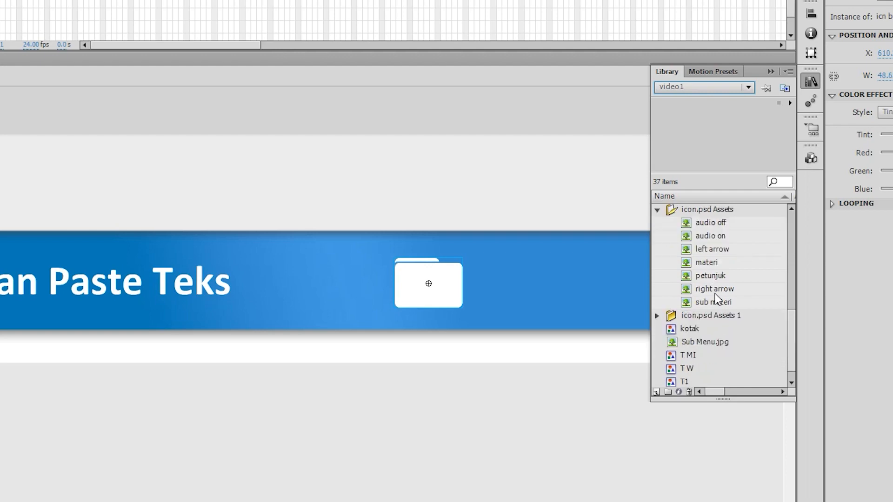
left_click(714, 289)
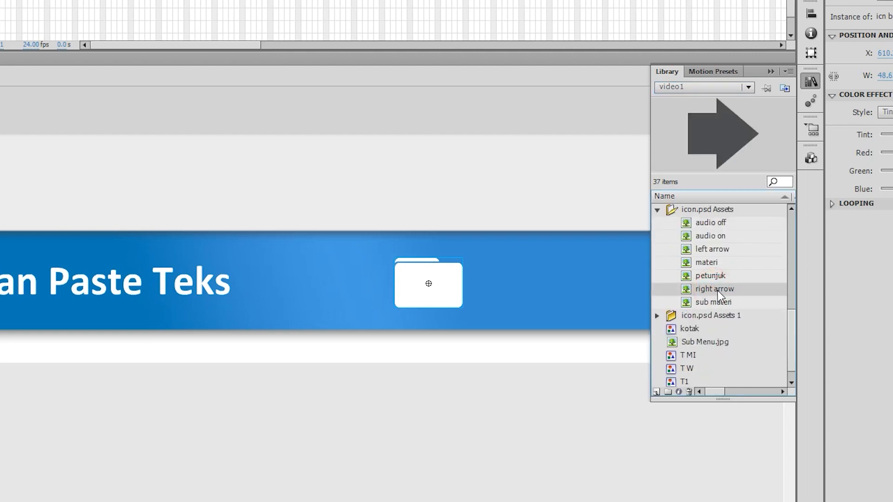
left_click_drag(726, 289, 168, 346)
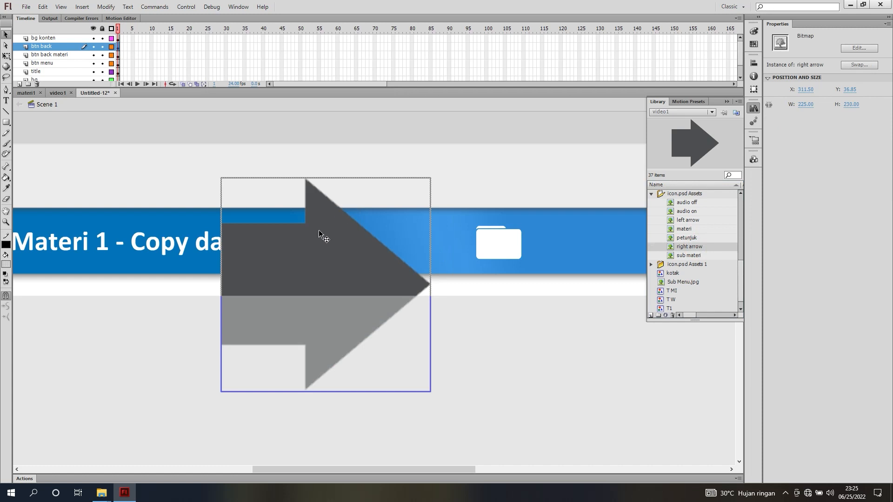
left_click(320, 231)
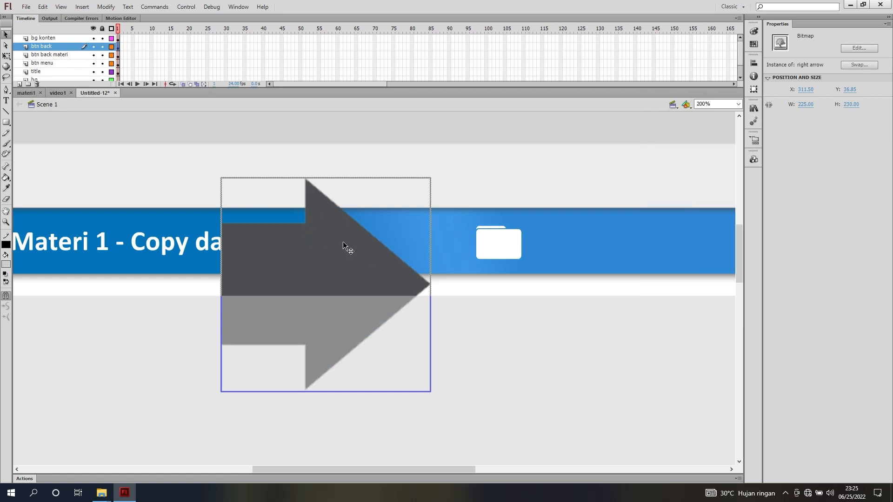
key("Delete")
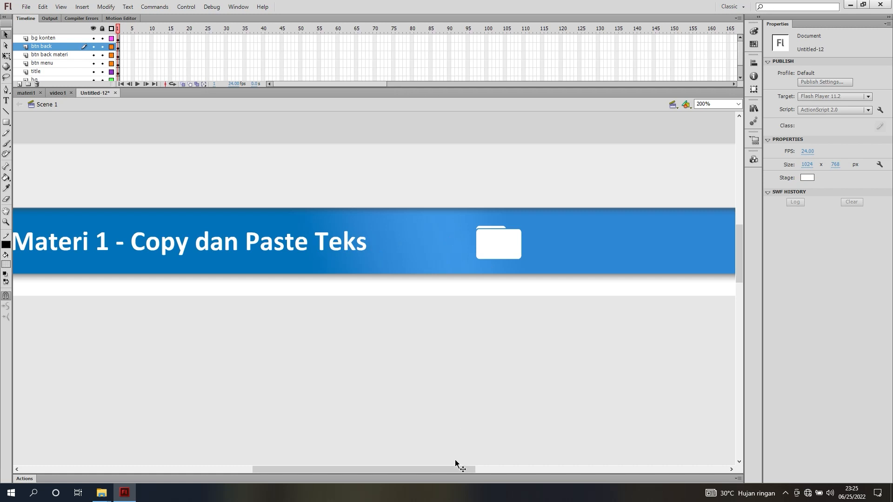
Swap the materi.png bitmap inside the icn back symbol for the right arrow bitmap
left_click_drag(450, 470, 445, 470)
left_click(523, 248)
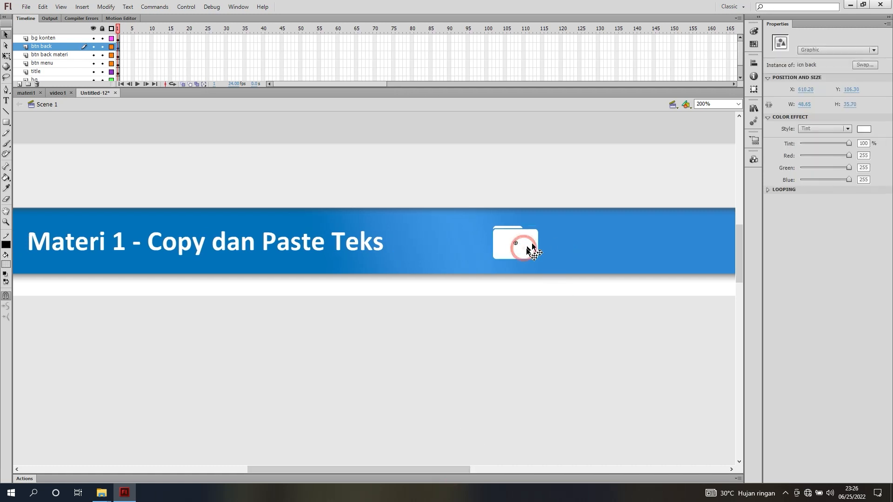
double_click(528, 246)
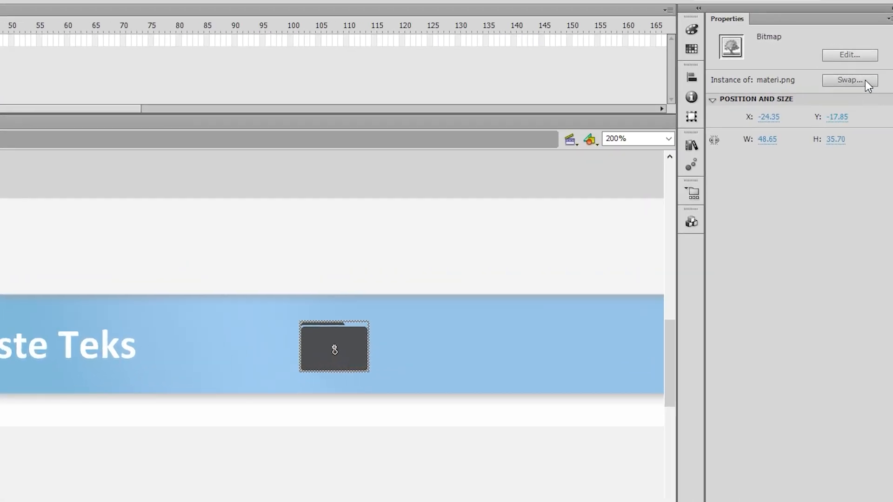
left_click(859, 65)
left_click_drag(342, 266, 686, 242)
left_click(566, 303)
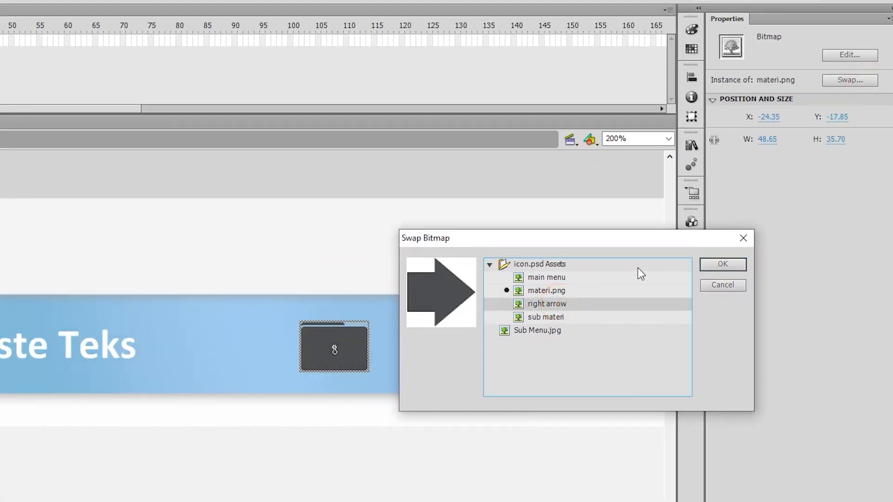
left_click(715, 265)
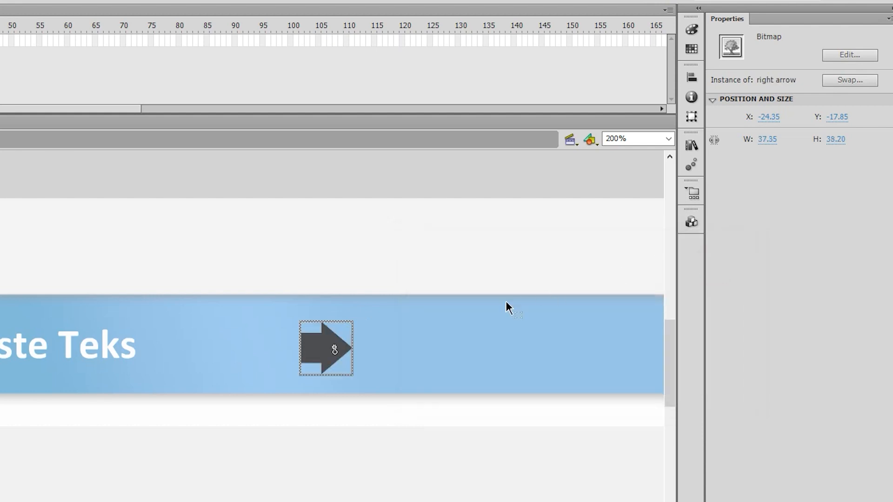
Center the arrow bitmap horizontally and vertically within the icn back symbol and return to Scene 1
left_click(693, 78)
left_click(570, 101)
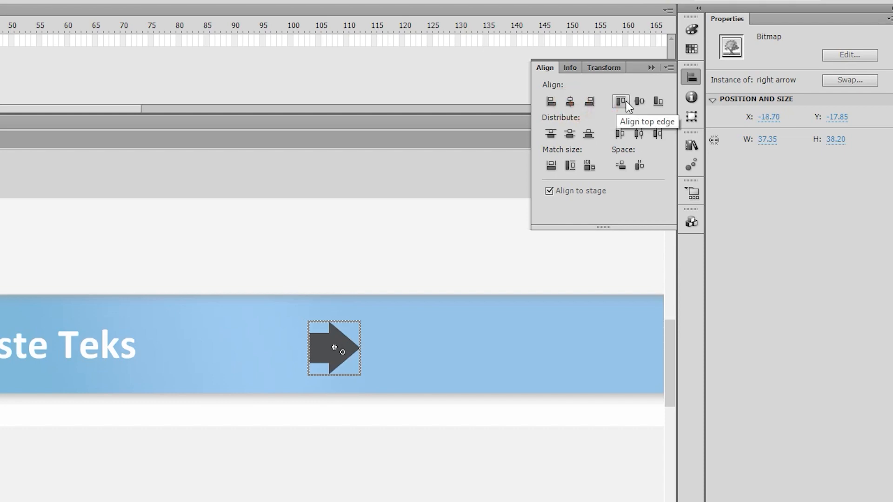
left_click(639, 101)
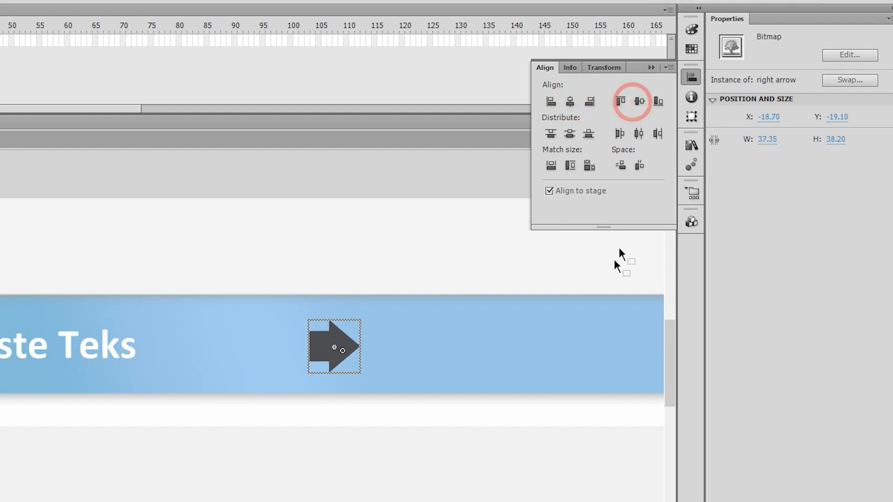
left_click(691, 77)
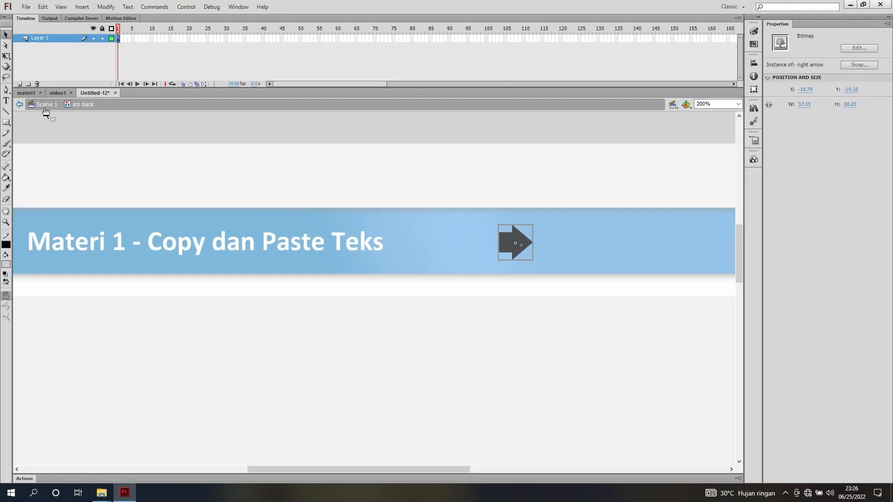
left_click(45, 110)
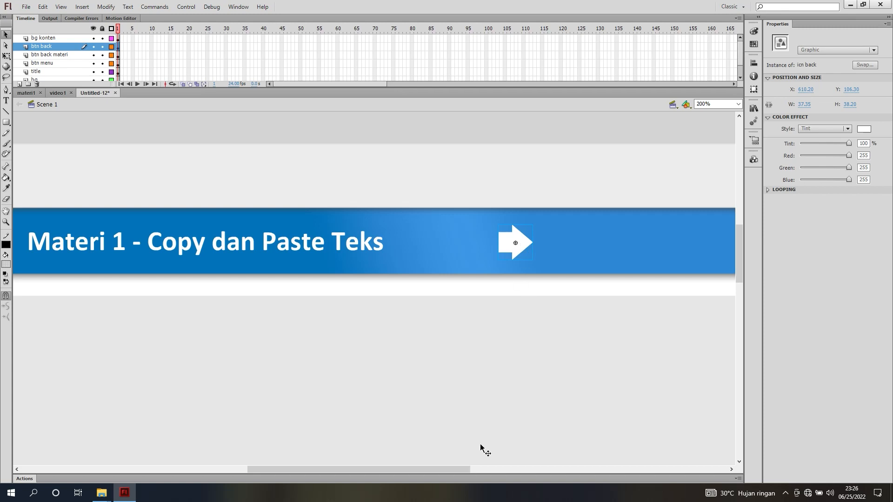
Flip the arrow icon on the btn back layer horizontally so it points left
left_click_drag(457, 468, 527, 453)
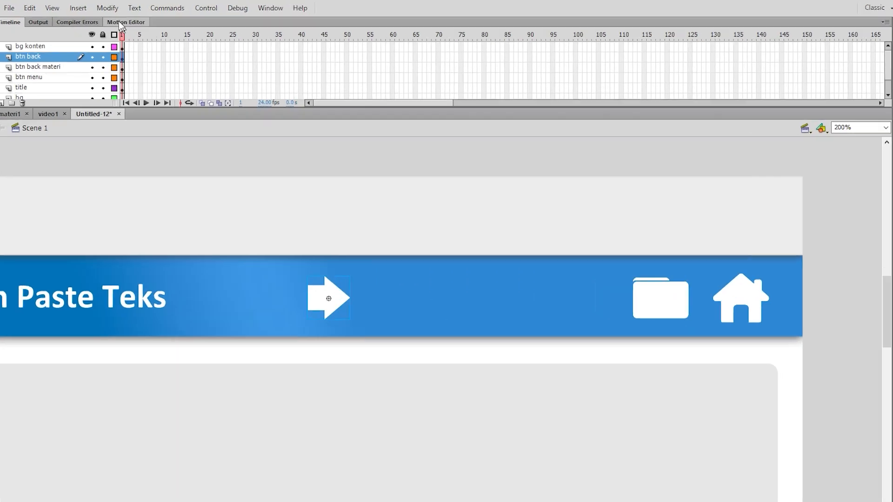
left_click(111, 8)
mouse_move(275, 242)
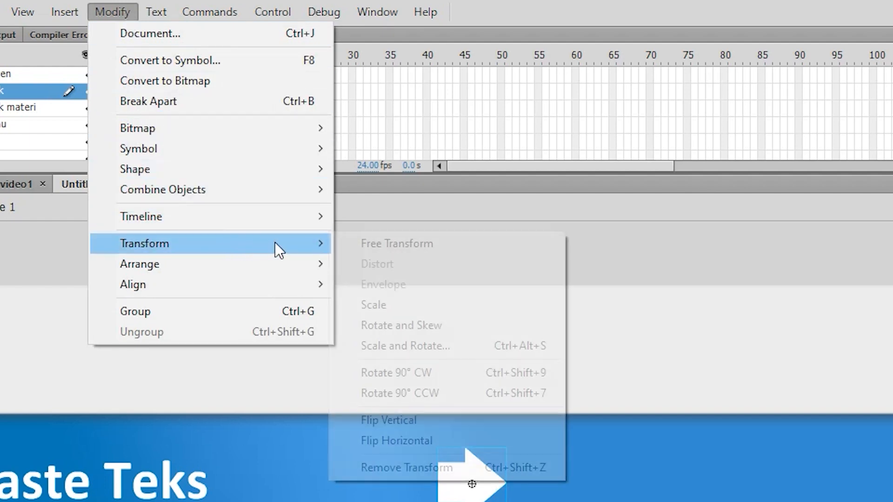
left_click(425, 443)
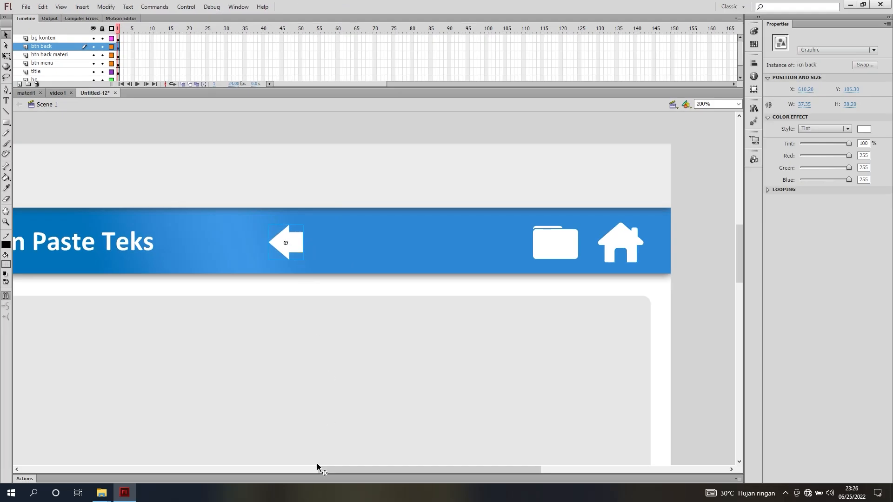
Place the back arrow at the header's left end and shift the notebook icon and title to its right
left_click_drag(326, 469, 217, 462)
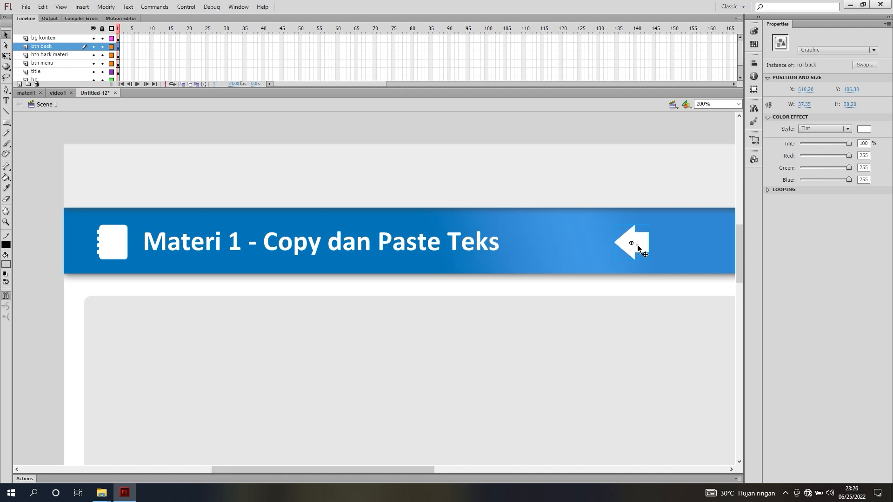
left_click_drag(638, 246, 120, 241)
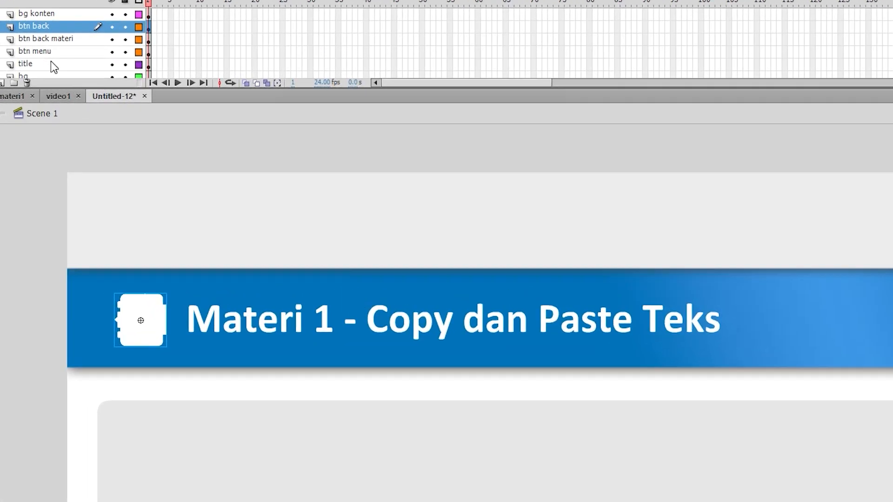
left_click(52, 64)
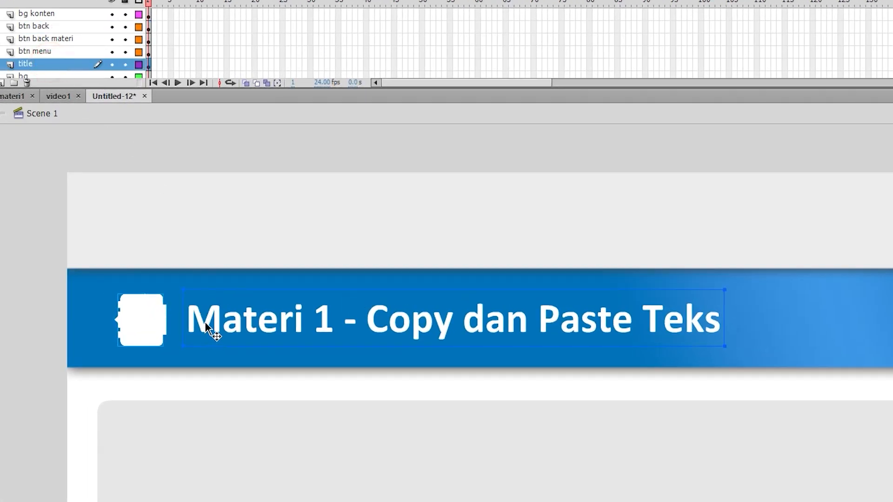
left_click_drag(205, 325, 285, 326)
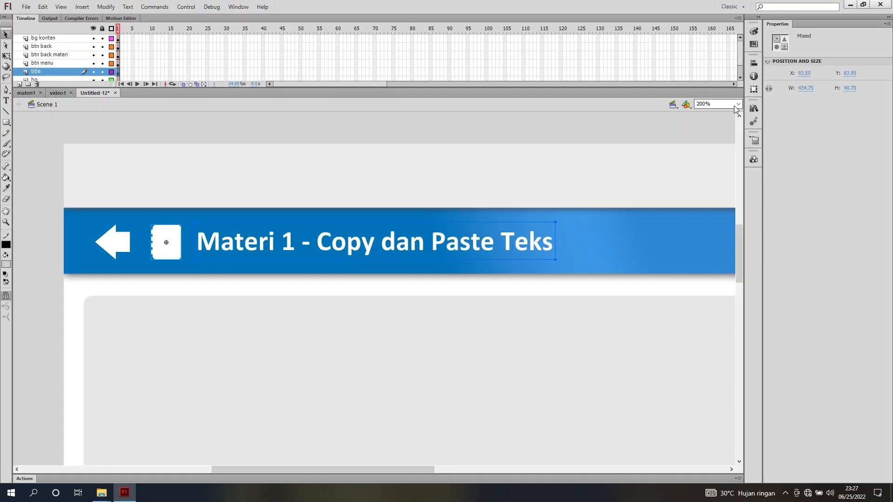
Shift the back arrow, notebook icon and title together slightly left in the header bar
left_click(739, 105)
left_click(725, 115)
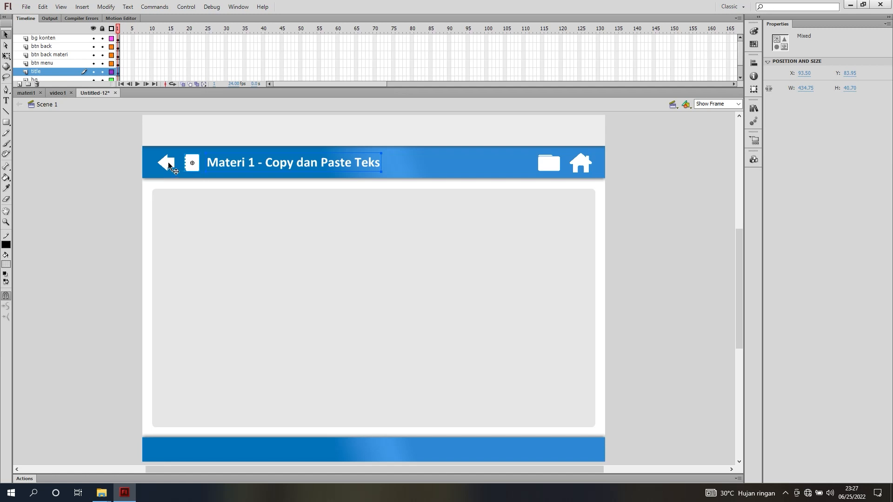
left_click(164, 162)
left_click(191, 165, "shift")
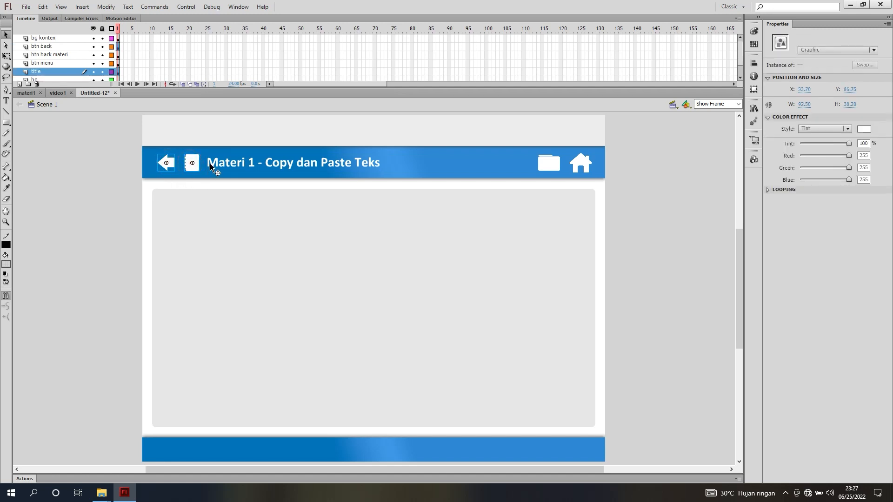
left_click(210, 169, "shift")
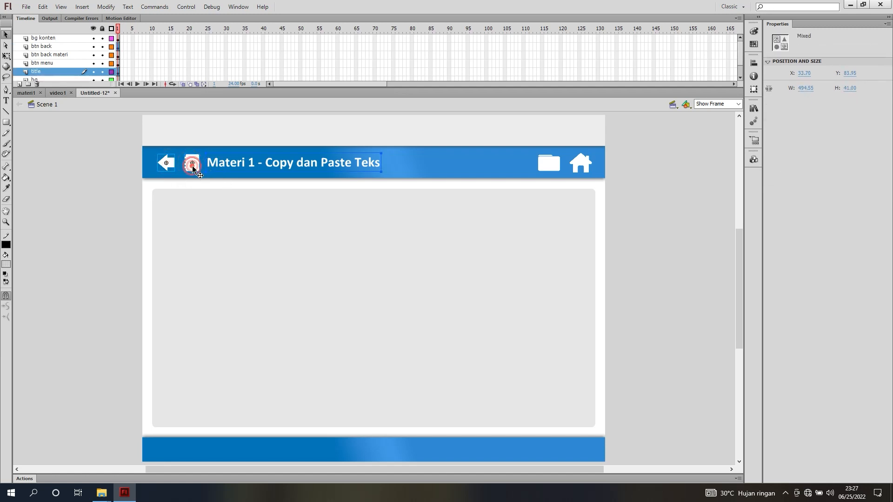
left_click_drag(192, 166, 191, 166)
left_click(112, 173)
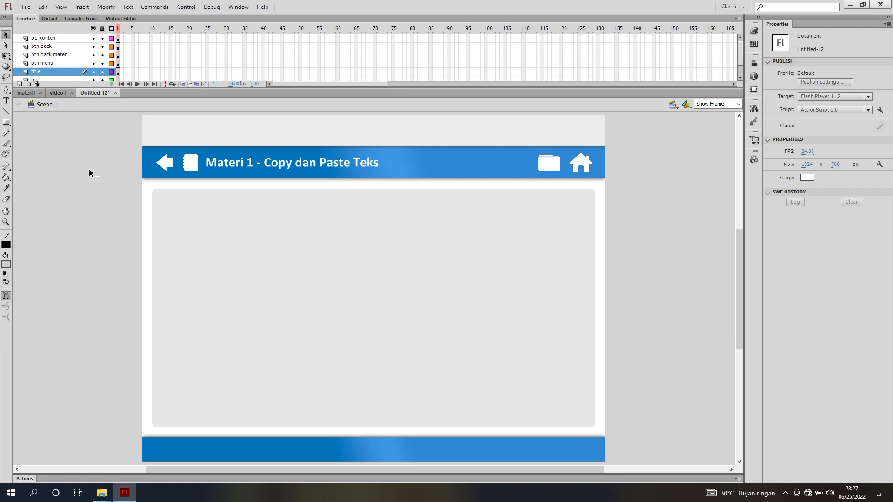
Save the Materi 1 video page in the Project DMI folder as a Flash CS6 document named video1
left_click(26, 7)
left_click(53, 91)
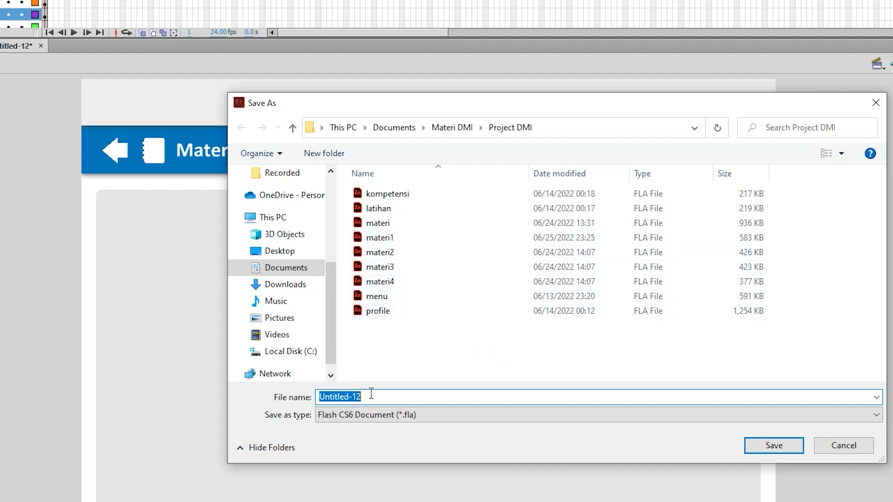
type("vi")
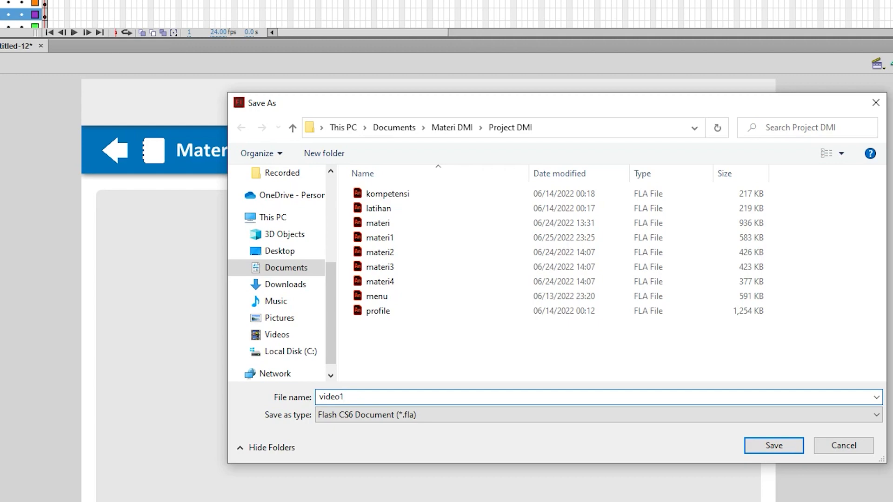
type("deo1")
key("Return")
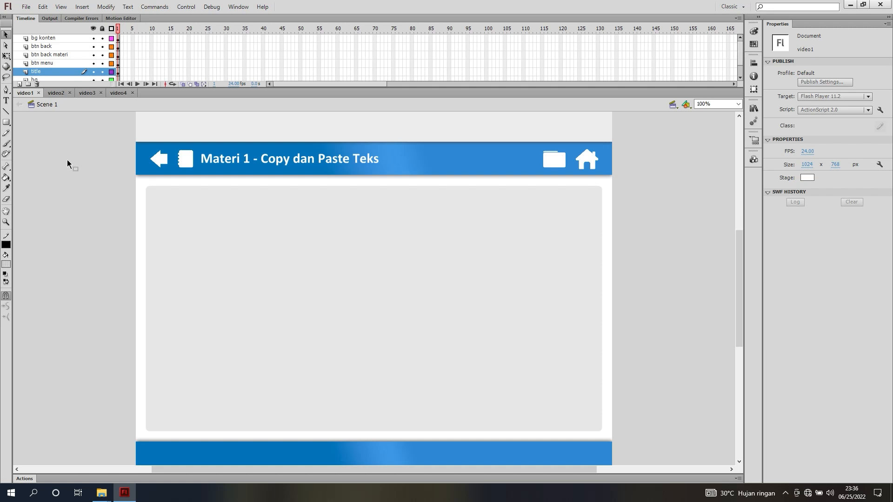
Review the header titles of the video2, video3 and video4 documents and return to video1
left_click(56, 93)
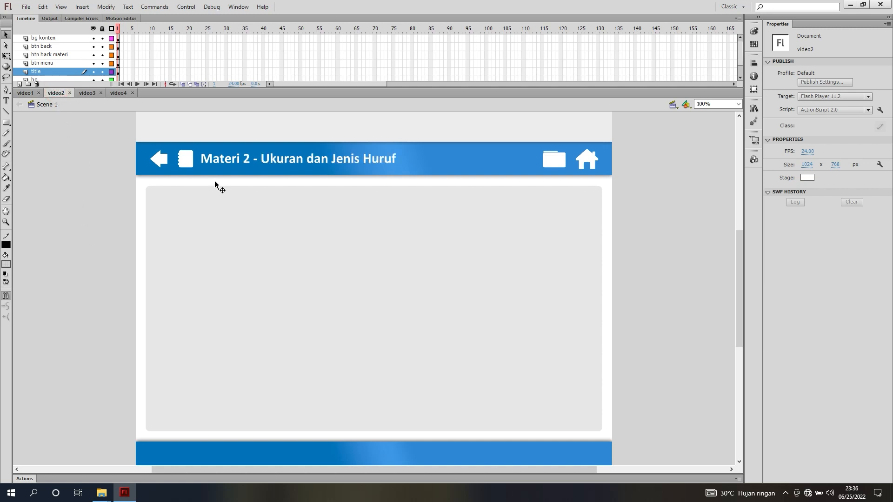
left_click(89, 92)
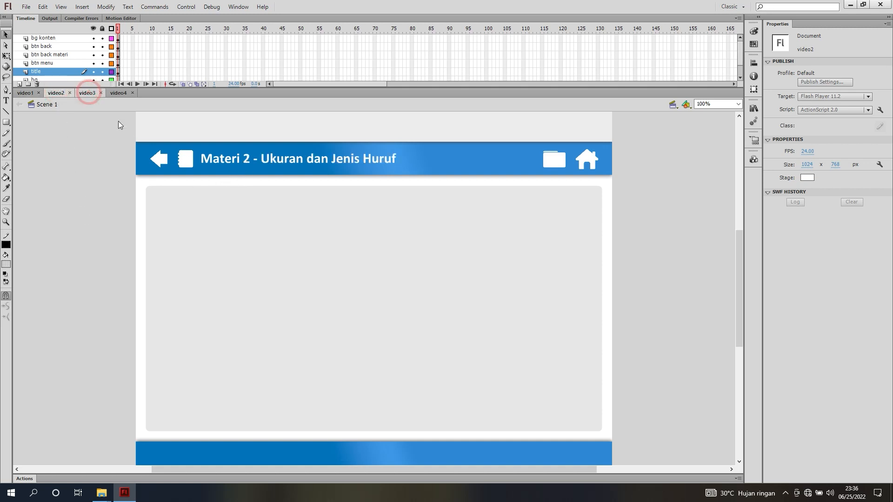
left_click(119, 93)
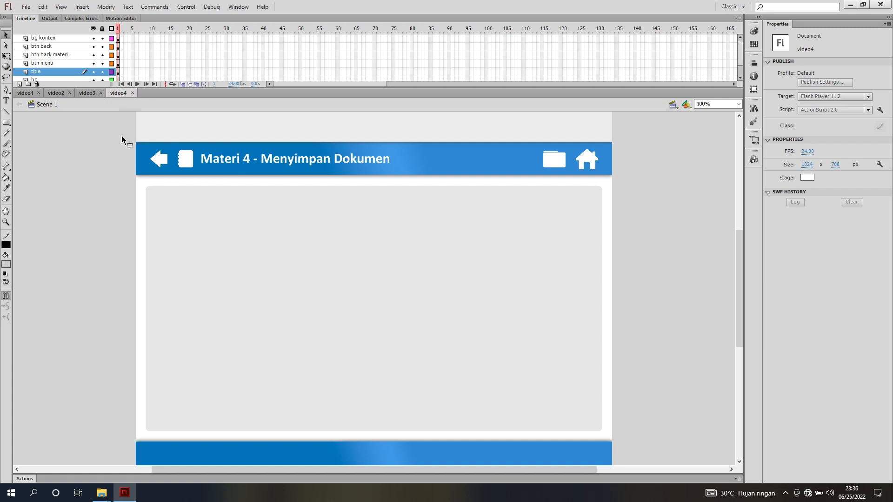
left_click(26, 92)
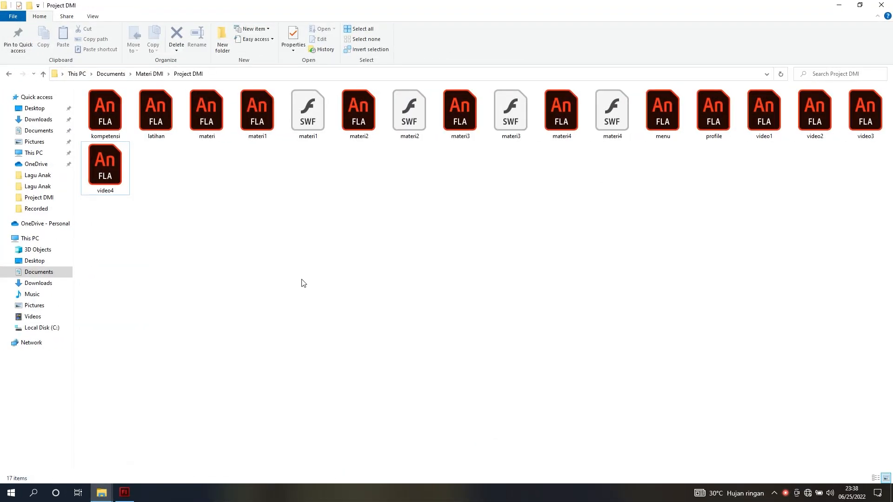
Select the materi1, materi2, materi3 and materi4 FLA files together in File Explorer's Project DMI folder
left_click(261, 127)
left_click(358, 123, "ctrl")
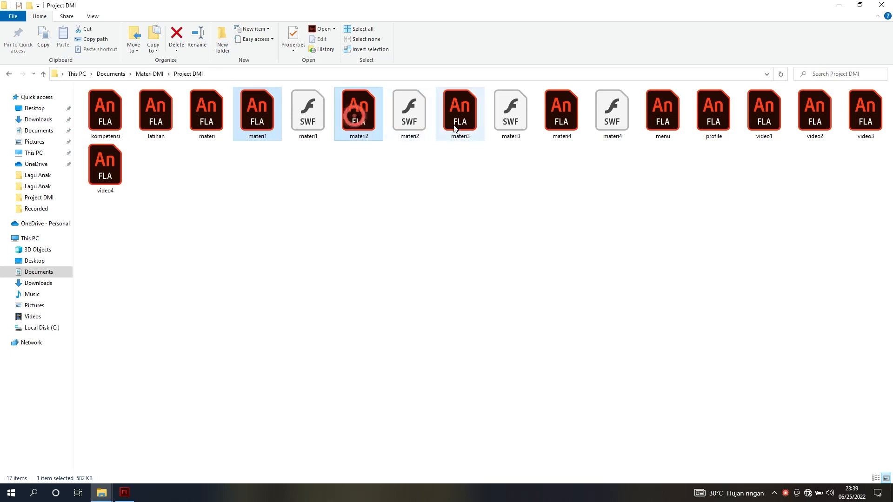
left_click(460, 125, "ctrl")
left_click(575, 128, "ctrl")
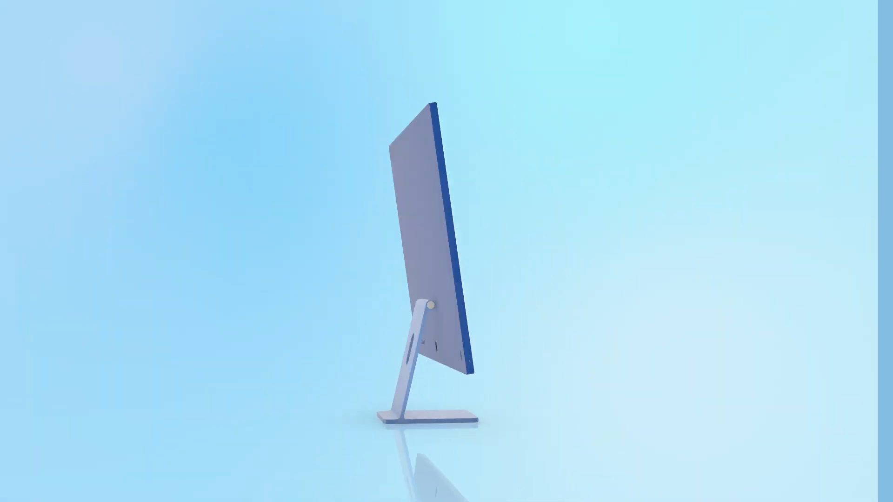